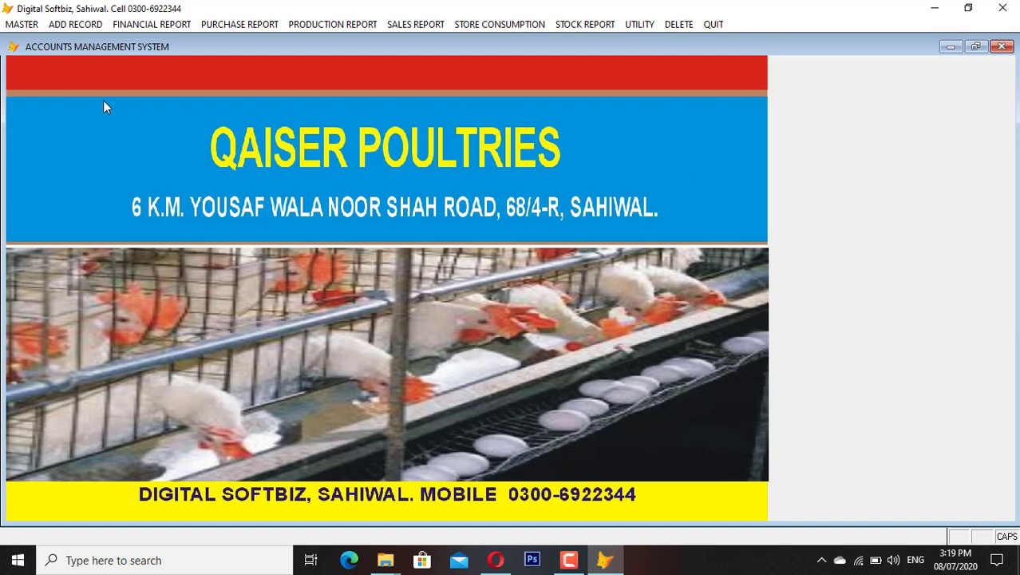
# - Open the master group of account form and view its full list of groups
pyautogui.click(22, 24)
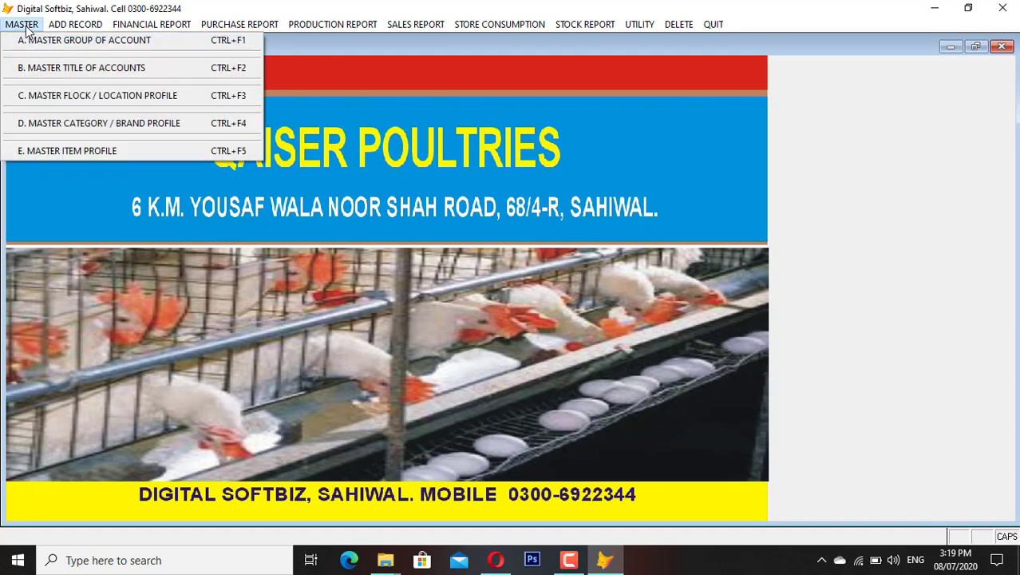
pyautogui.click(84, 41)
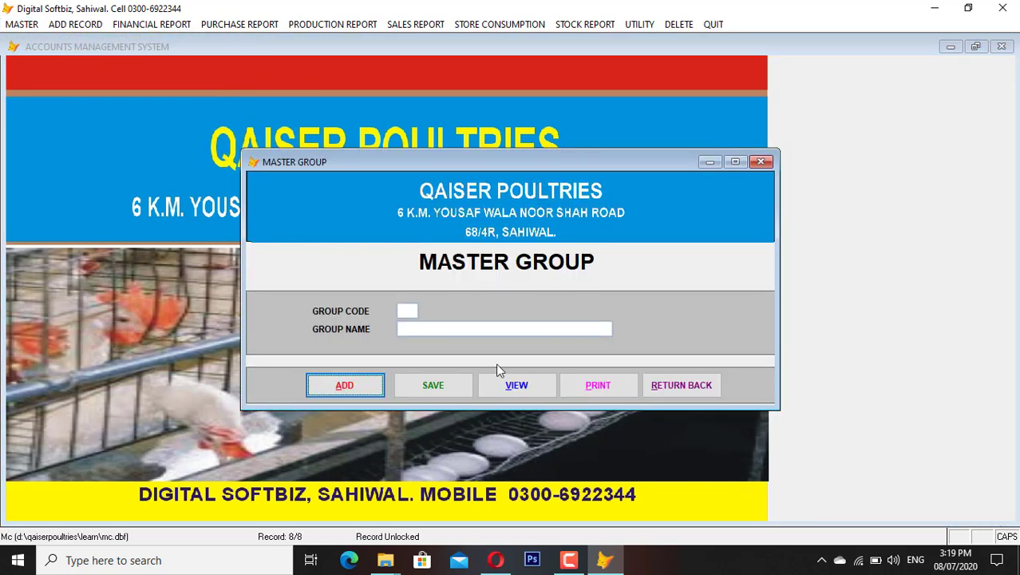
pyautogui.click(516, 385)
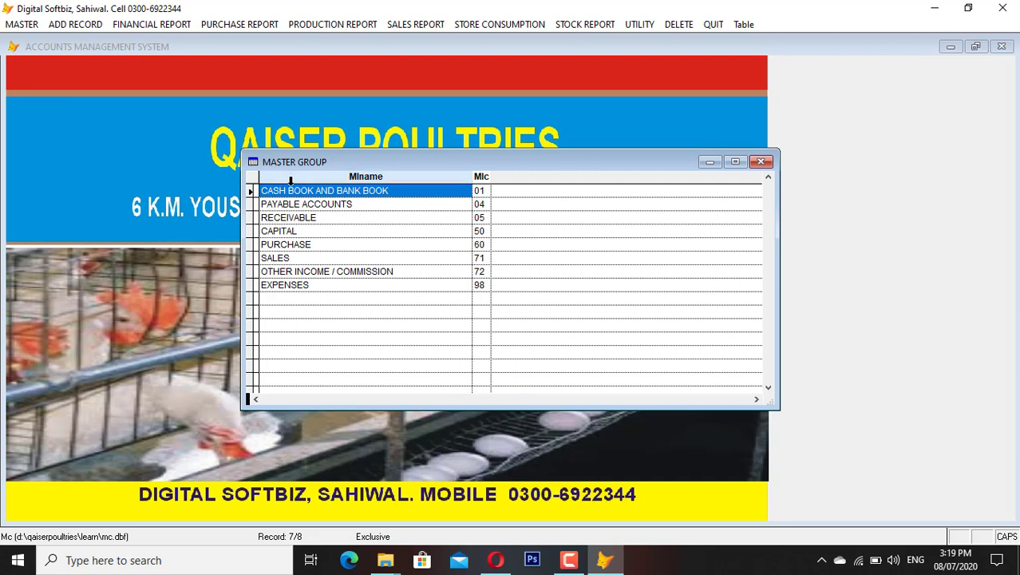
# - Examine the names and codes of the account groups from payable accounts to expenses, and close the master group form
pyautogui.click(335, 207)
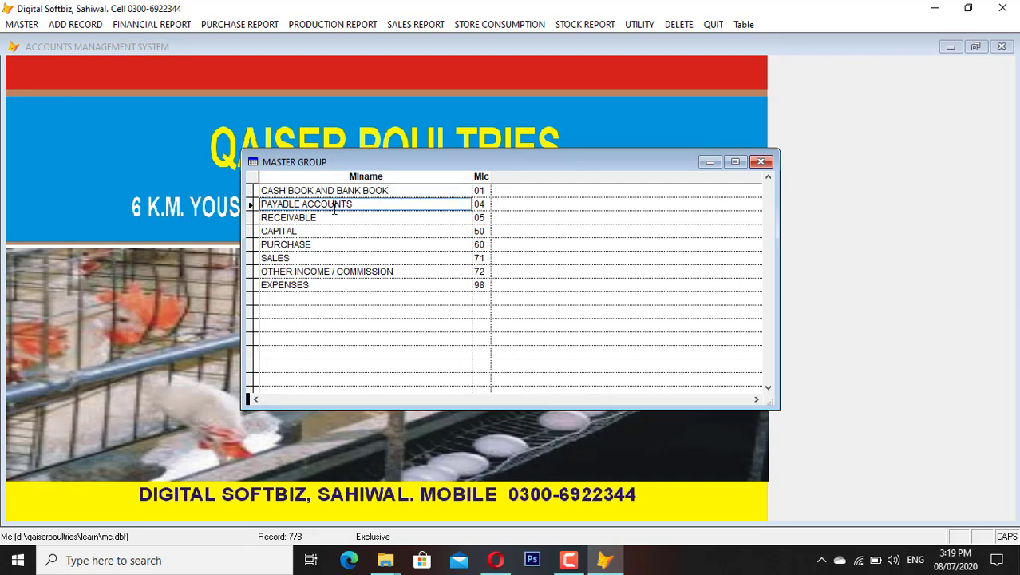
pyautogui.click(342, 215)
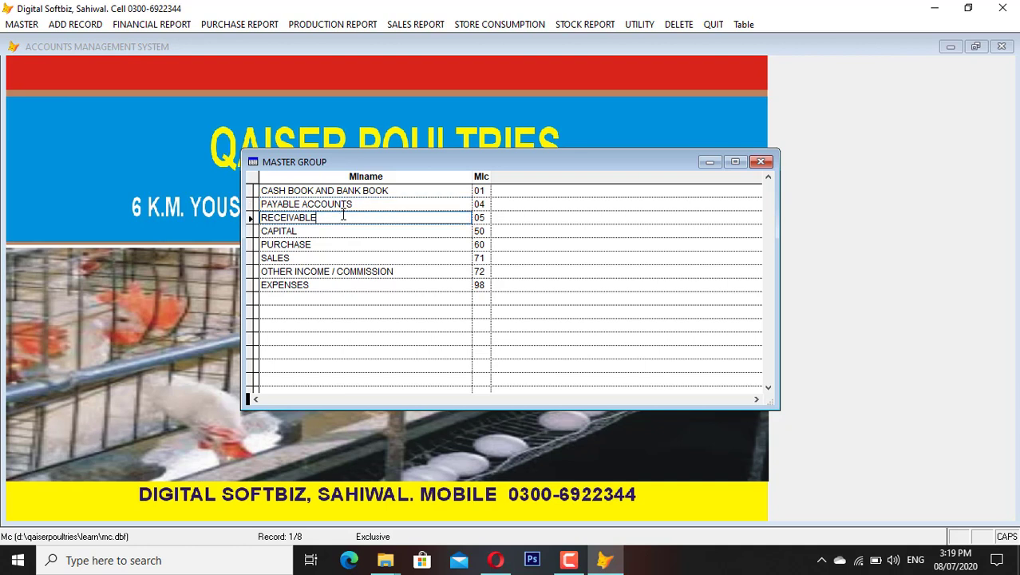
pyautogui.click(357, 206)
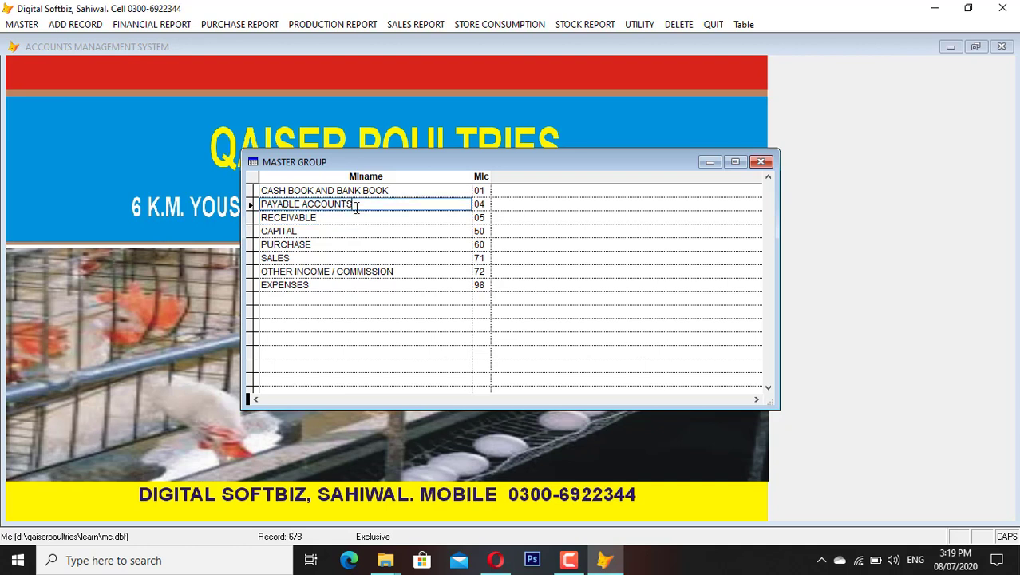
pyautogui.click(484, 204)
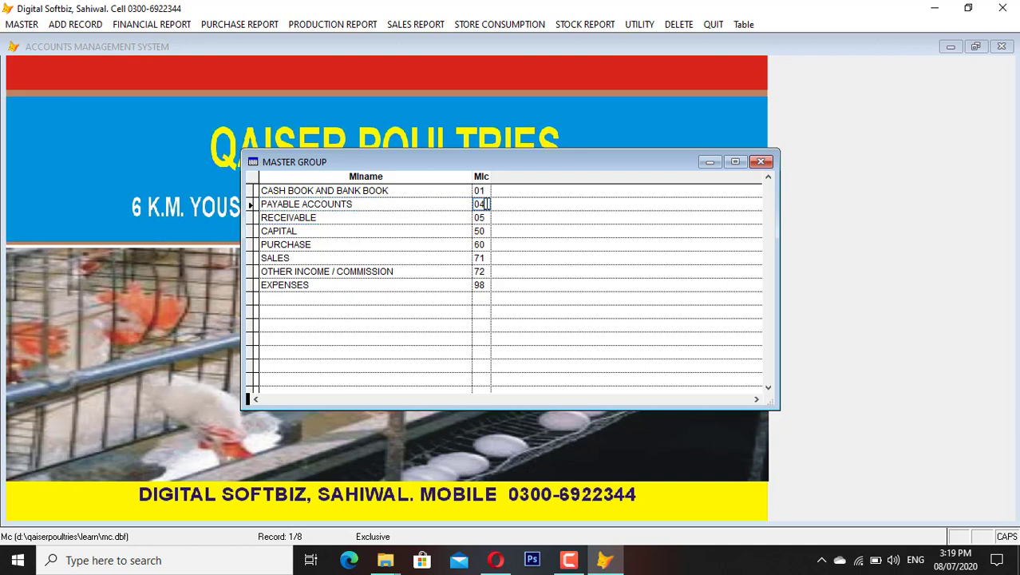
pyautogui.click(448, 237)
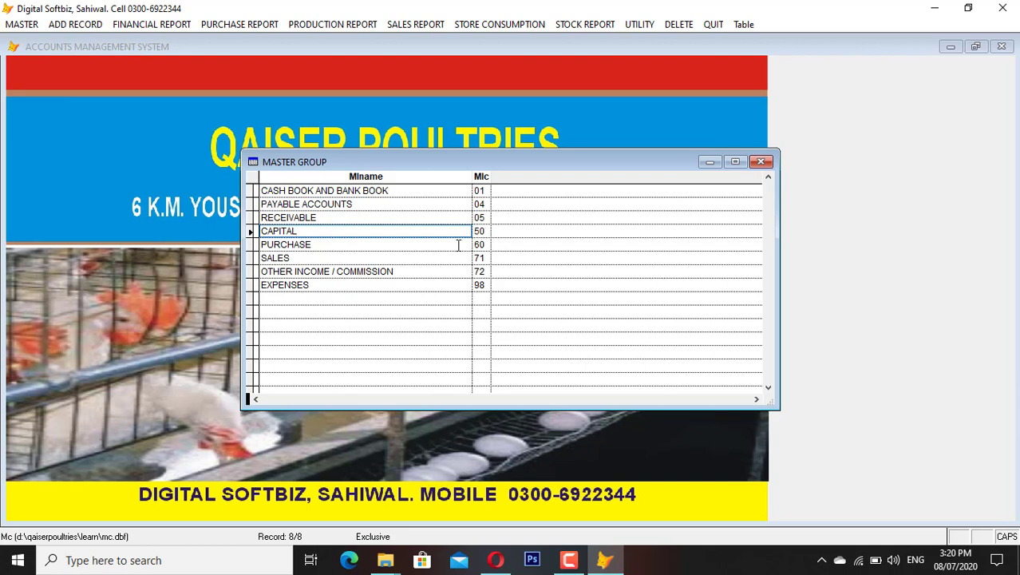
pyautogui.click(458, 246)
pyautogui.click(459, 257)
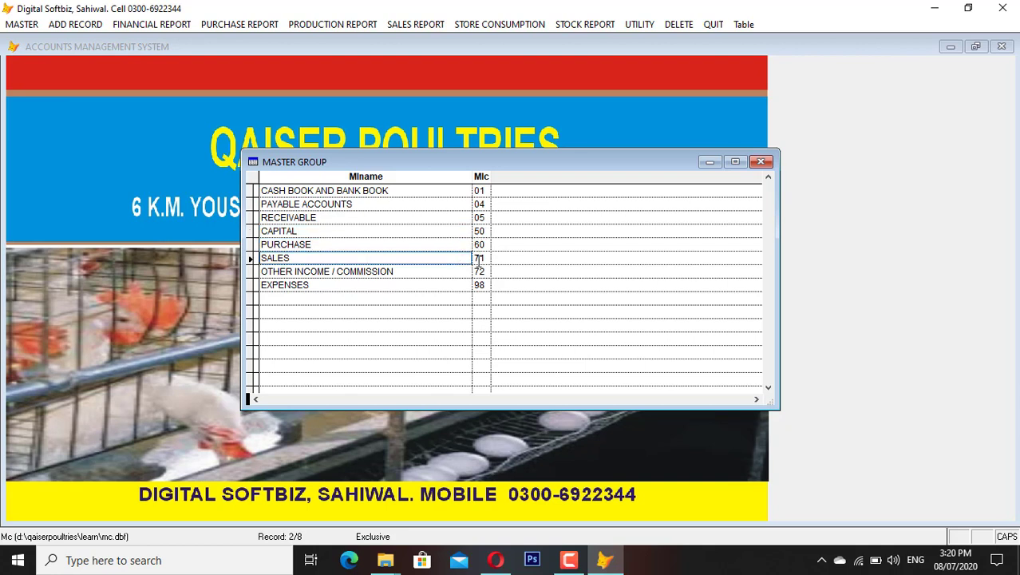
pyautogui.click(453, 272)
pyautogui.click(454, 285)
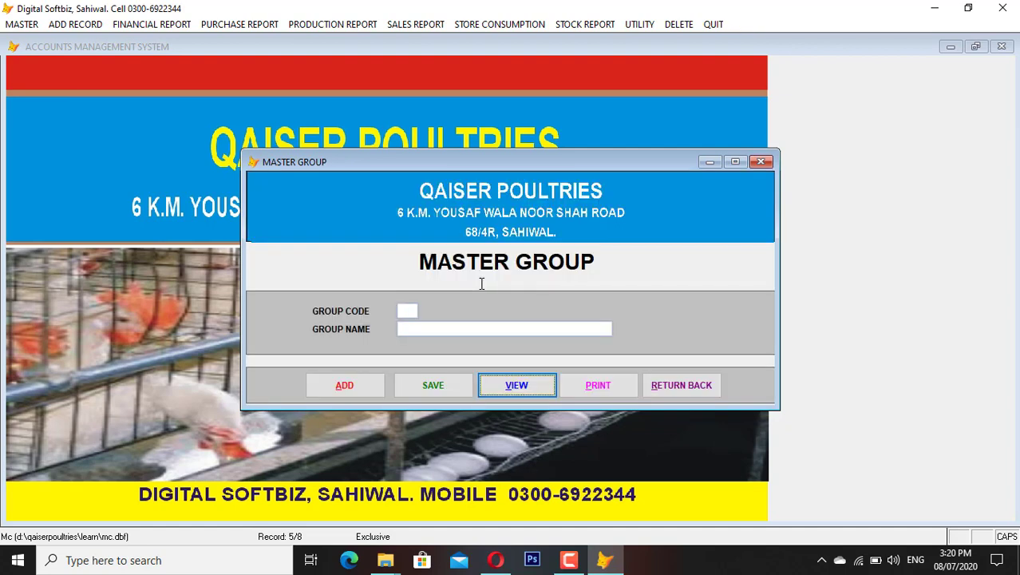
pyautogui.press('Escape')
pyautogui.click(682, 385)
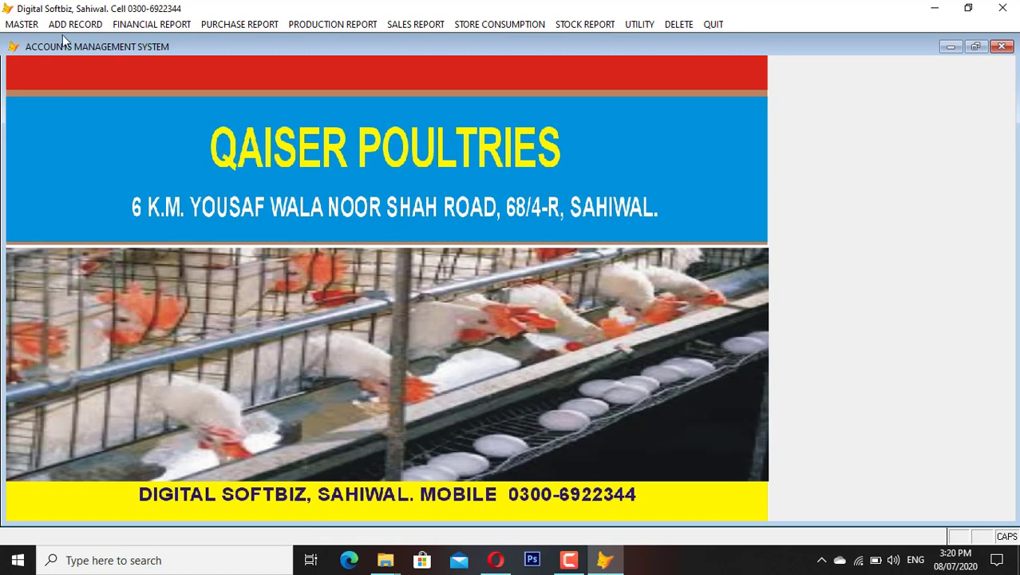
# - Open the master title of accounts and check the existing payable titles by entering code 04-001 as a new title
pyautogui.click(23, 24)
pyautogui.click(60, 67)
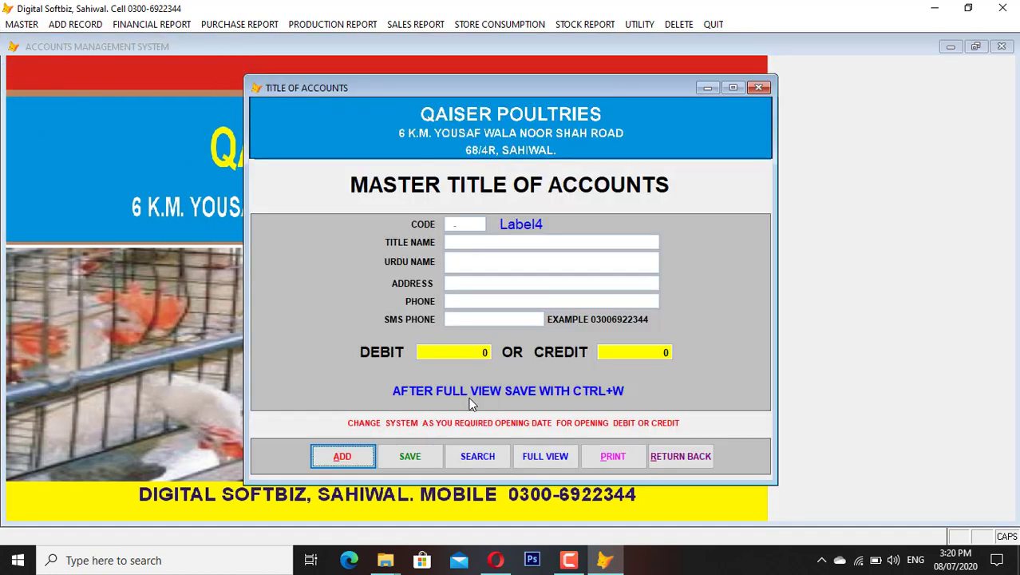
pyautogui.click(343, 457)
pyautogui.write('04')
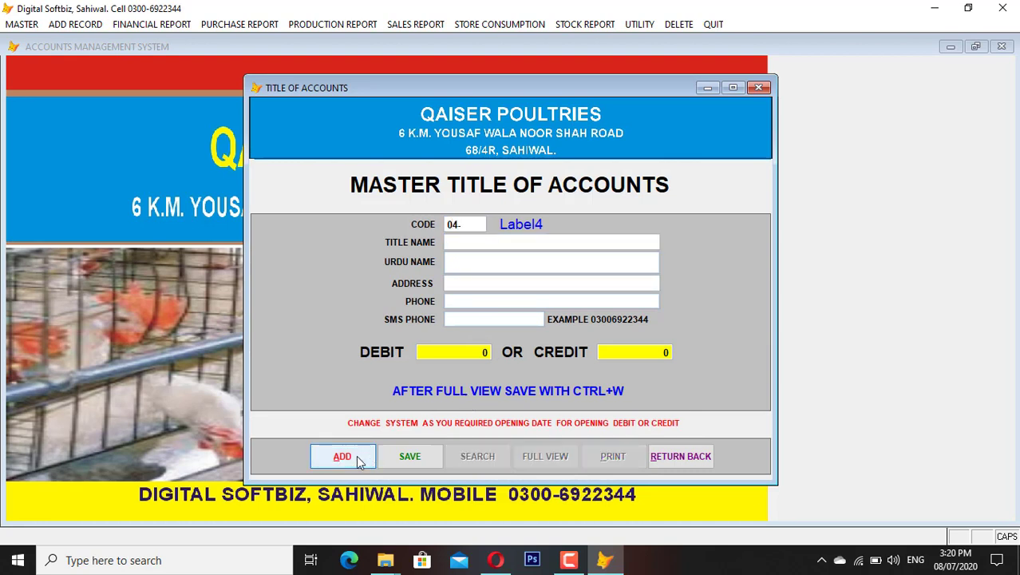
pyautogui.write('-001')
pyautogui.press('Return')
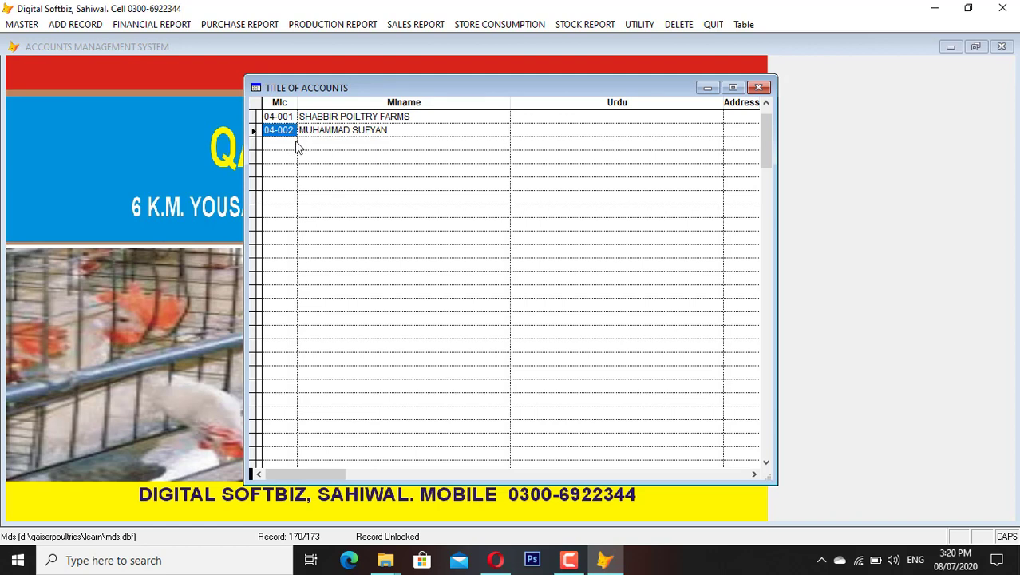
pyautogui.hotkey('ctrl', 'w')
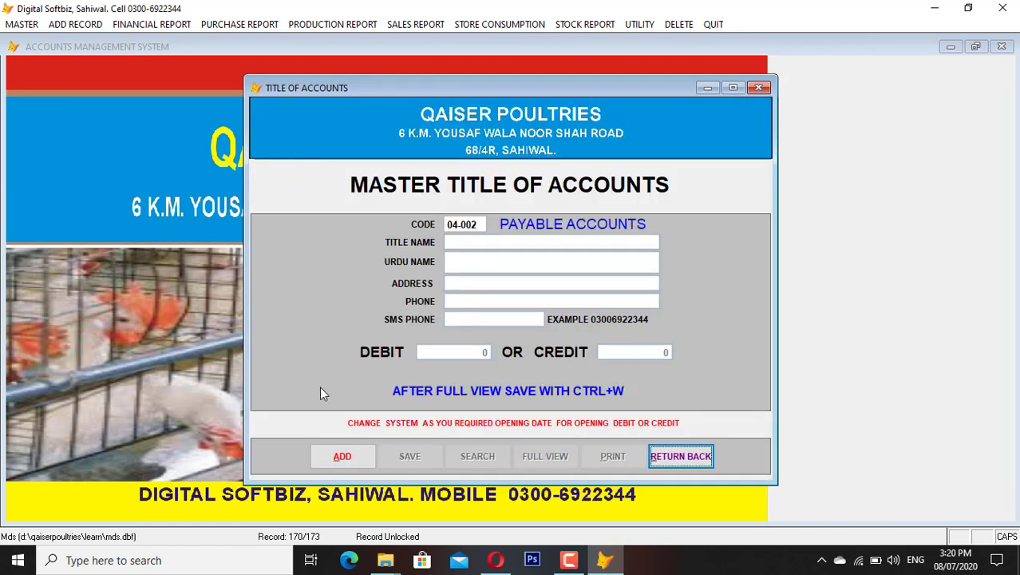
# - Add and save payable title 04-003 with the account holder's name, the address and an opening credit of 100,000
pyautogui.click(336, 453)
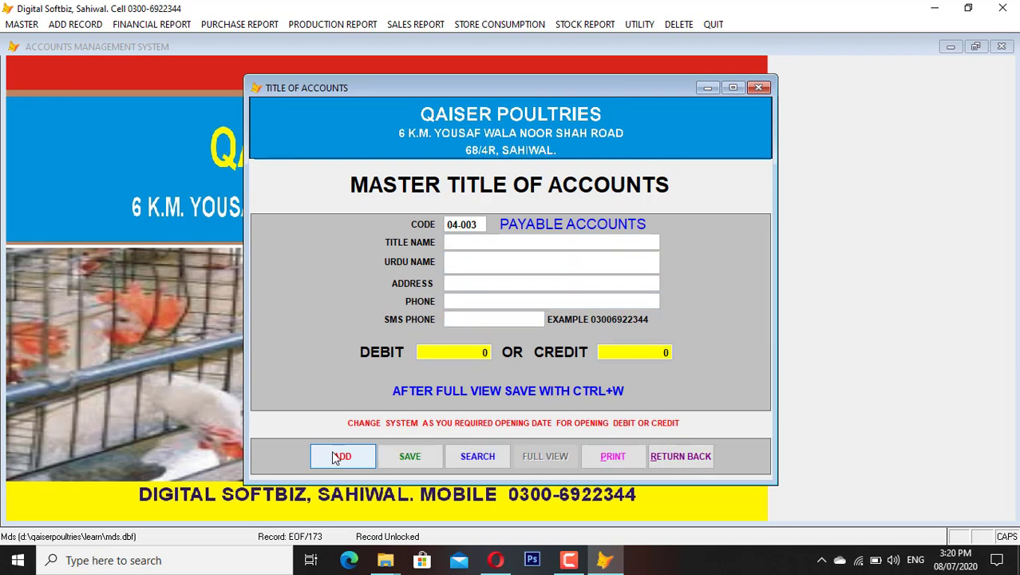
pyautogui.write('HAMZA')
pyautogui.press('Return')
pyautogui.write('LAHORE')
pyautogui.press('Return')
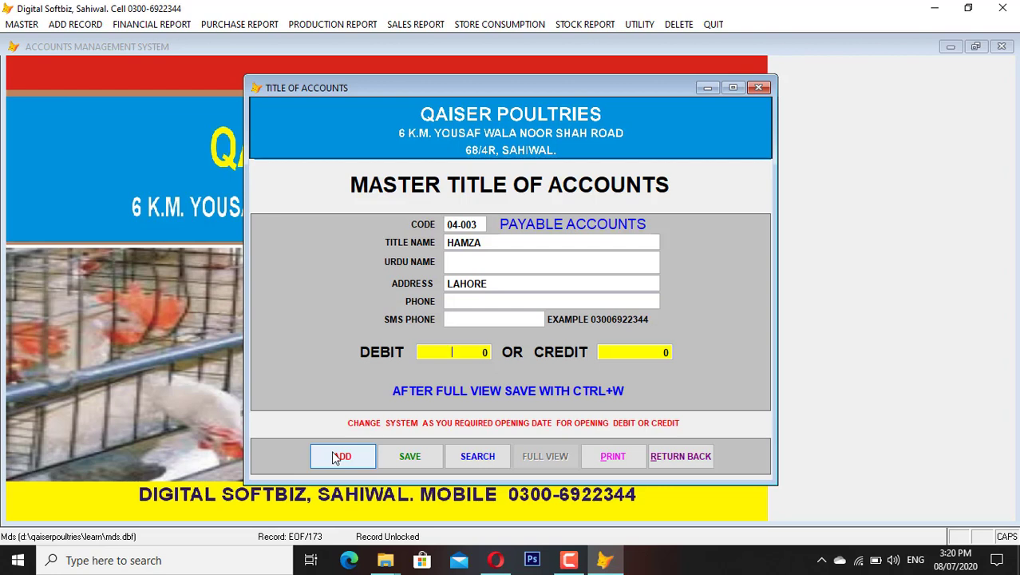
pyautogui.write('1000000')
pyautogui.press('Return')
pyautogui.press('Return')
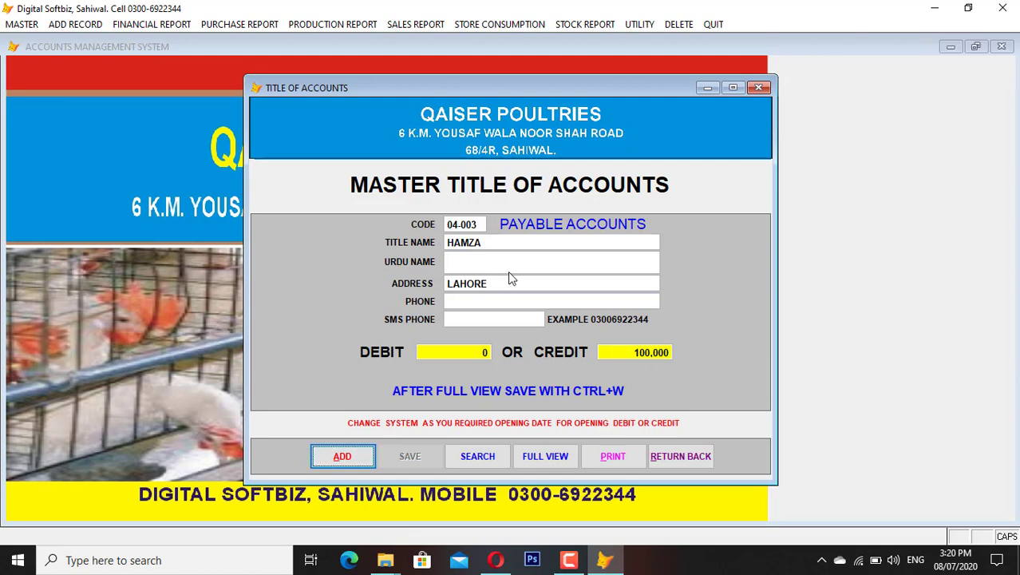
pyautogui.click(358, 461)
pyautogui.write('04-00')
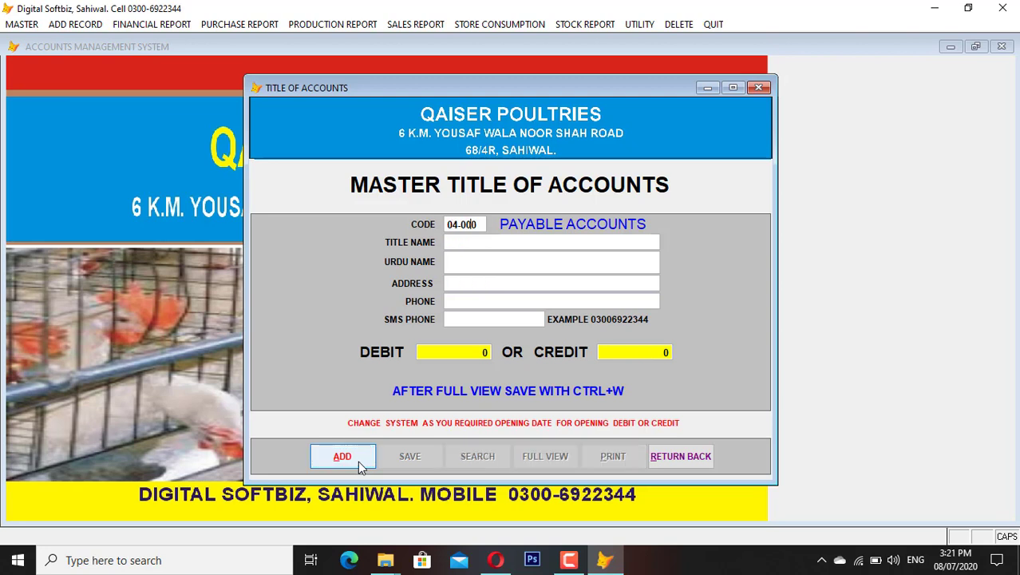
pyautogui.write('4')
# - Look up the existing receivable titles by entering a code in group 05 for a new title, and close the list
pyautogui.click(358, 461)
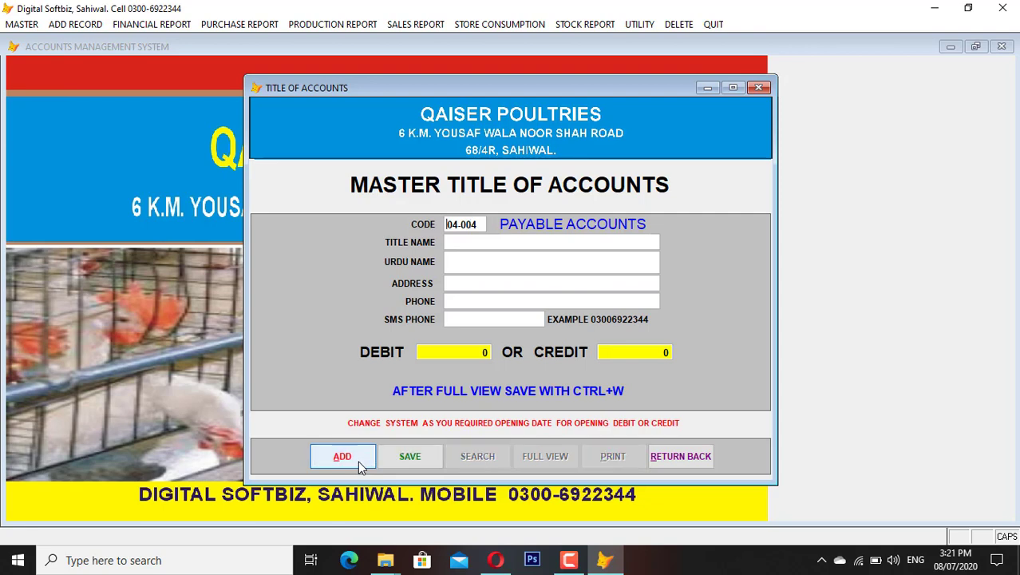
pyautogui.write('05-000')
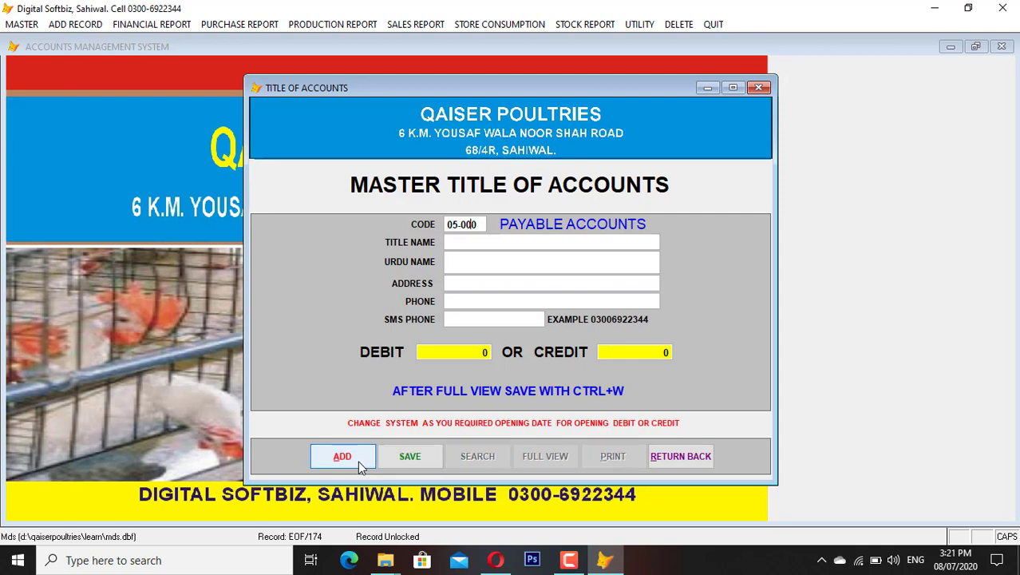
pyautogui.press('Return')
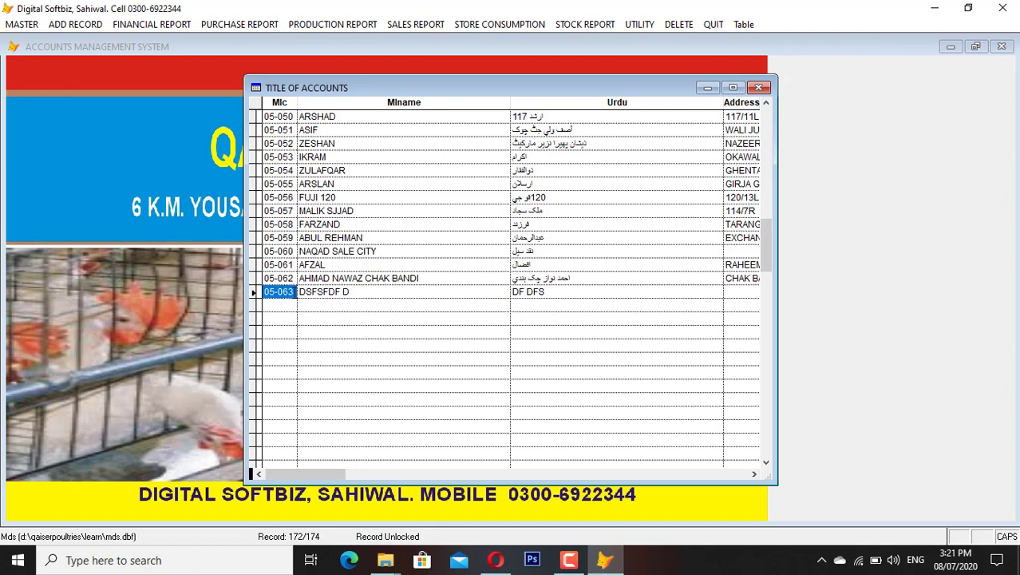
pyautogui.press('Escape')
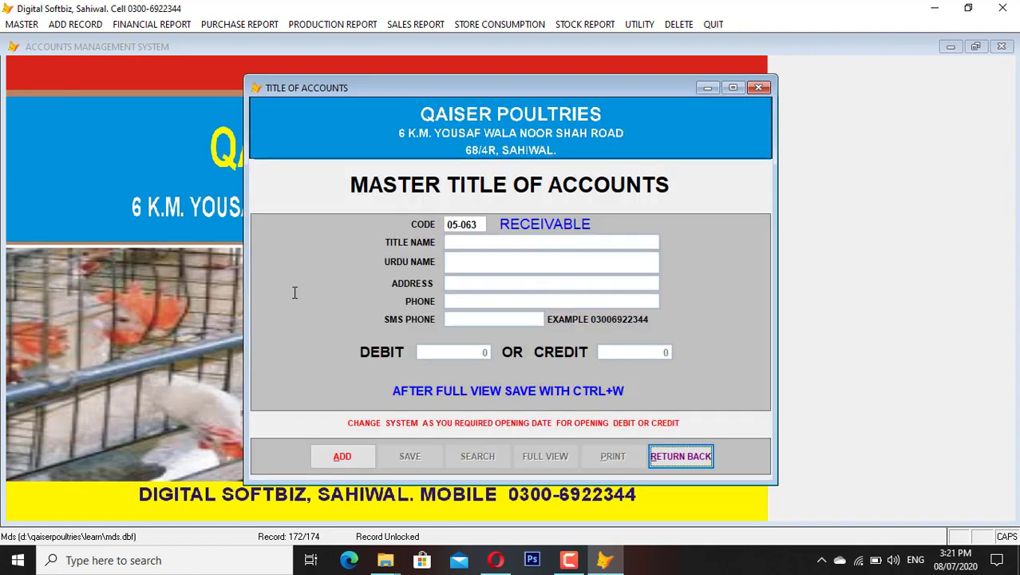
# - Add and save receivable title 05-068 with the customer's name and an opening debit of 50,000
pyautogui.click(348, 461)
pyautogui.write('050000')
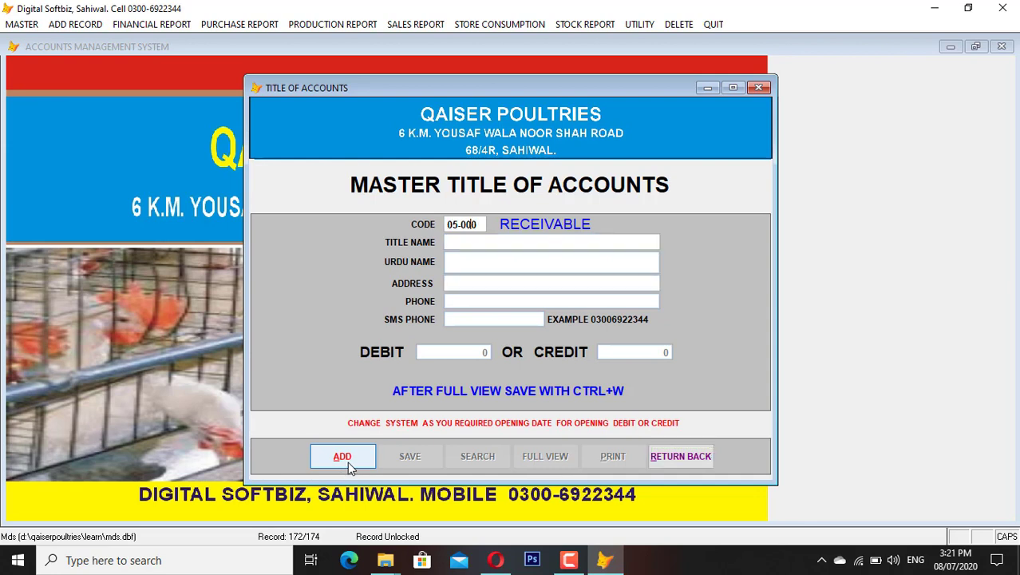
pyautogui.press('BackSpace')
pyautogui.write('68')
pyautogui.press('Return')
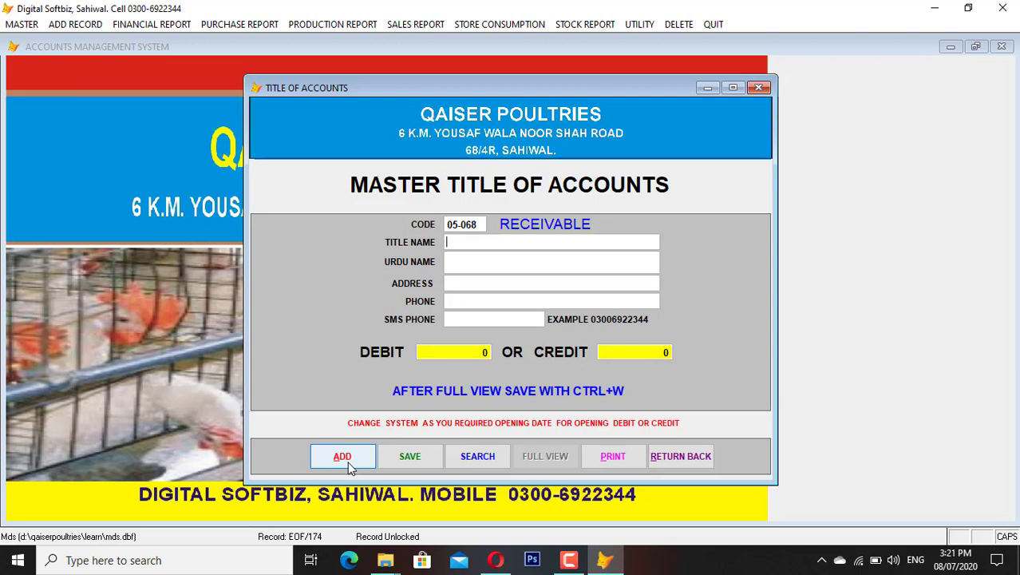
pyautogui.write('KHURAM')
pyautogui.press('Return')
pyautogui.press('Return')
pyautogui.write('500.00 0')
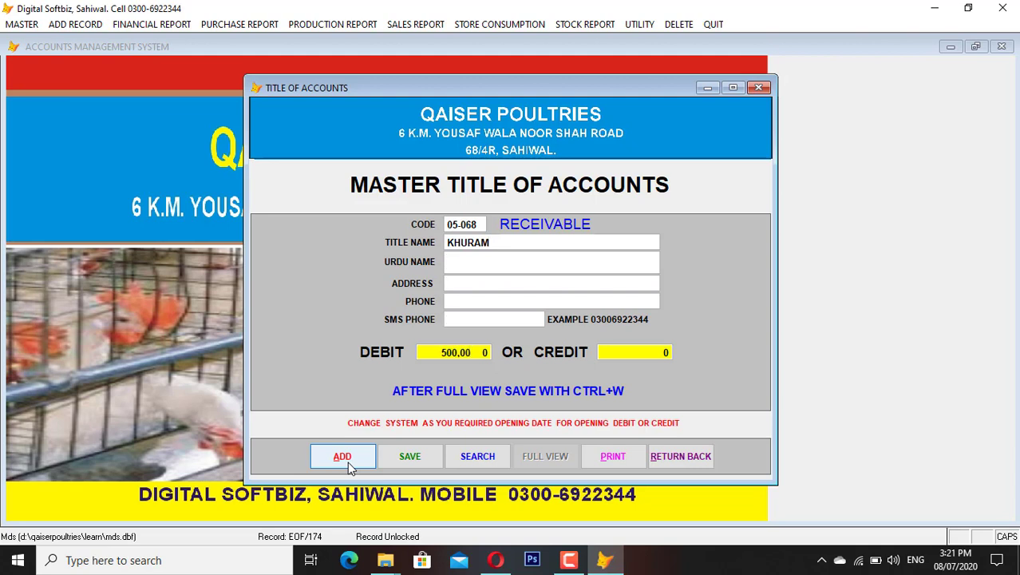
pyautogui.press('Return')
pyautogui.press('Return')
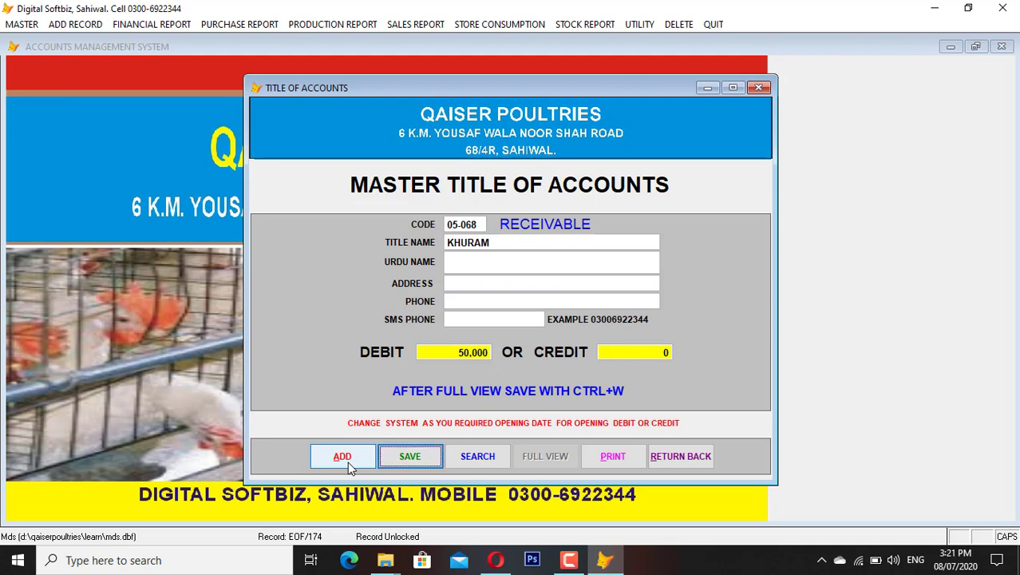
pyautogui.click(393, 461)
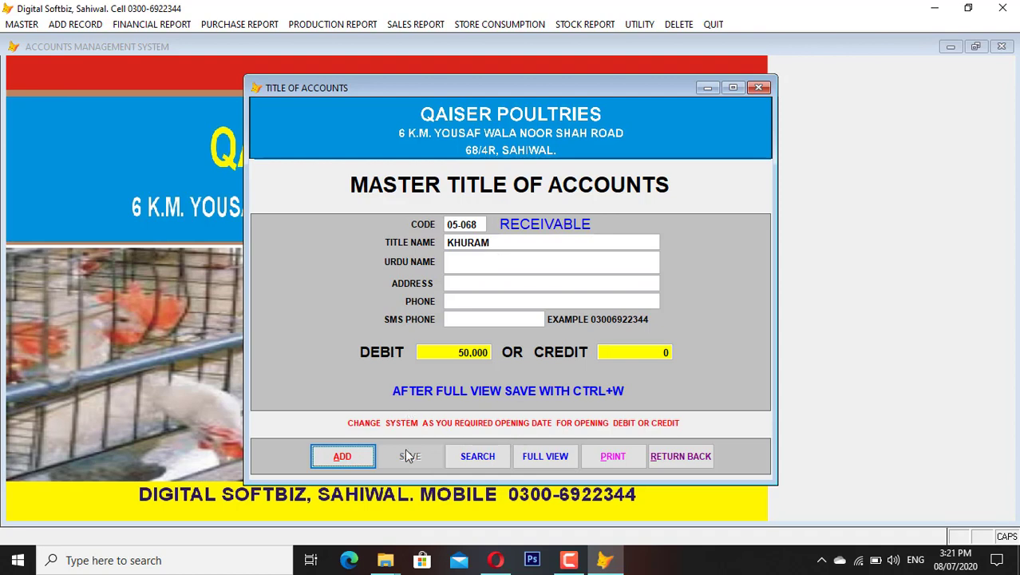
# - Check the existing capital titles by entering code 50-001 for a new title, and close the list
pyautogui.click(360, 461)
pyautogui.write('50001')
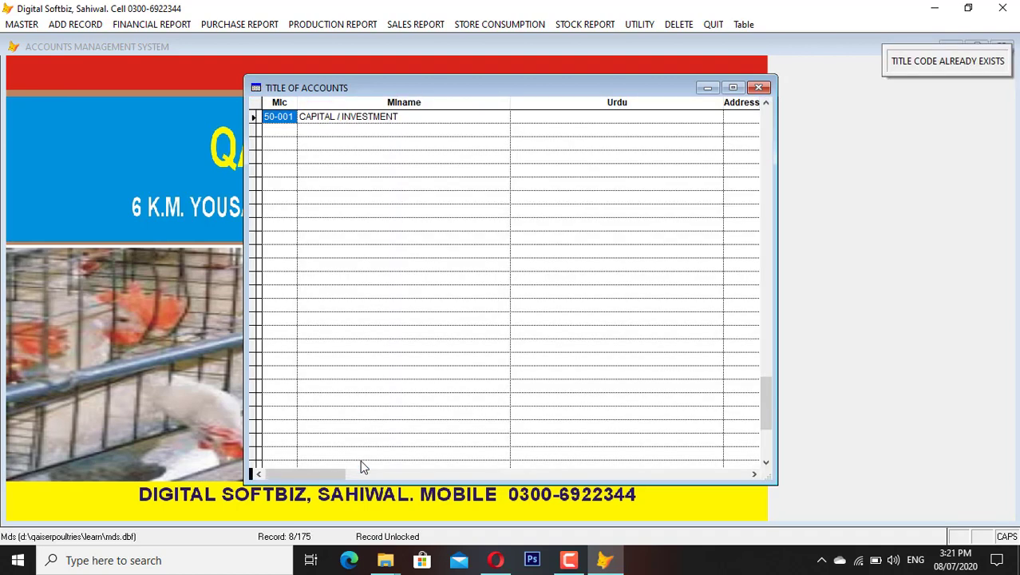
pyautogui.press('Escape')
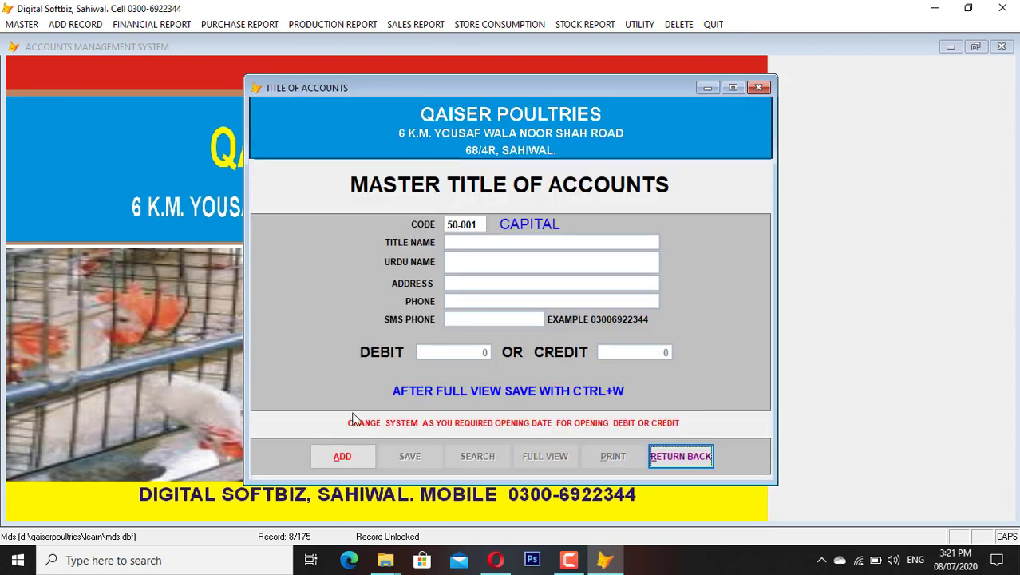
# - Add and save capital title 50-002 named AAA with an opening credit of 77,777
pyautogui.click(349, 465)
pyautogui.write('50-002')
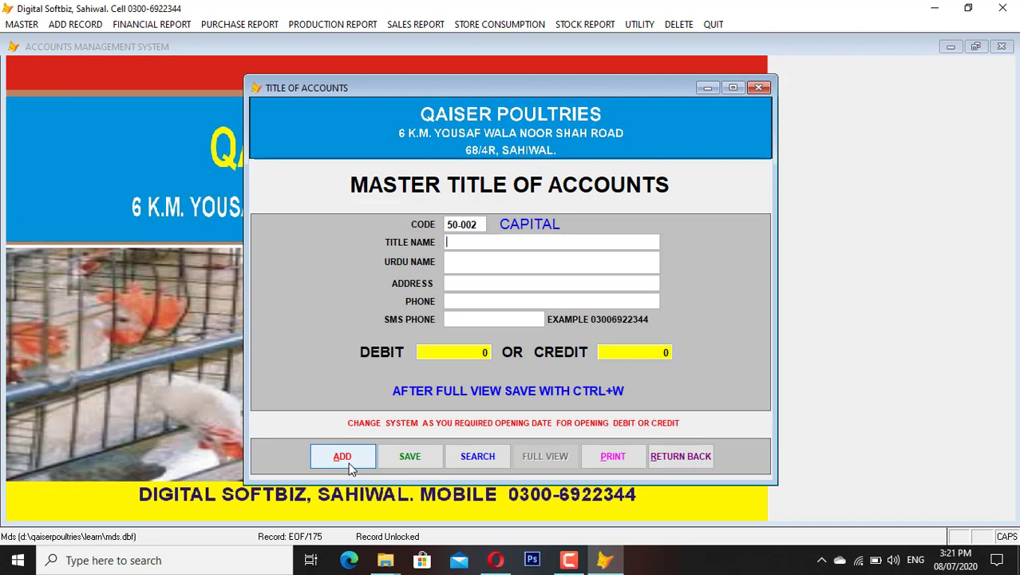
pyautogui.write('AAA')
pyautogui.press('Return')
pyautogui.press('Return')
pyautogui.press('Return')
pyautogui.press('Return')
pyautogui.write('77777')
pyautogui.press('Return')
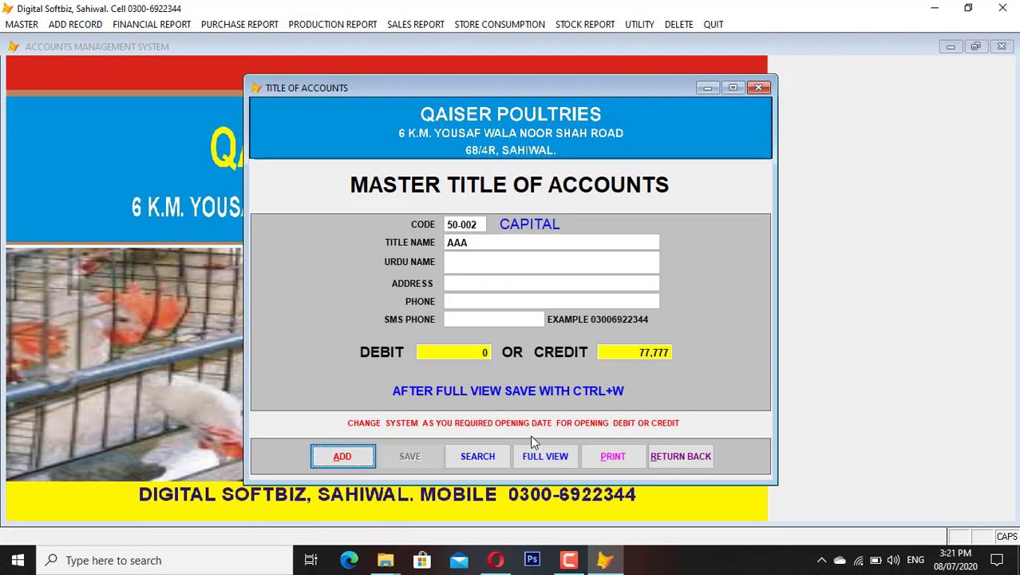
# - Check the existing expense titles by entering code 98-001 for a new title, and close the list
pyautogui.click(358, 459)
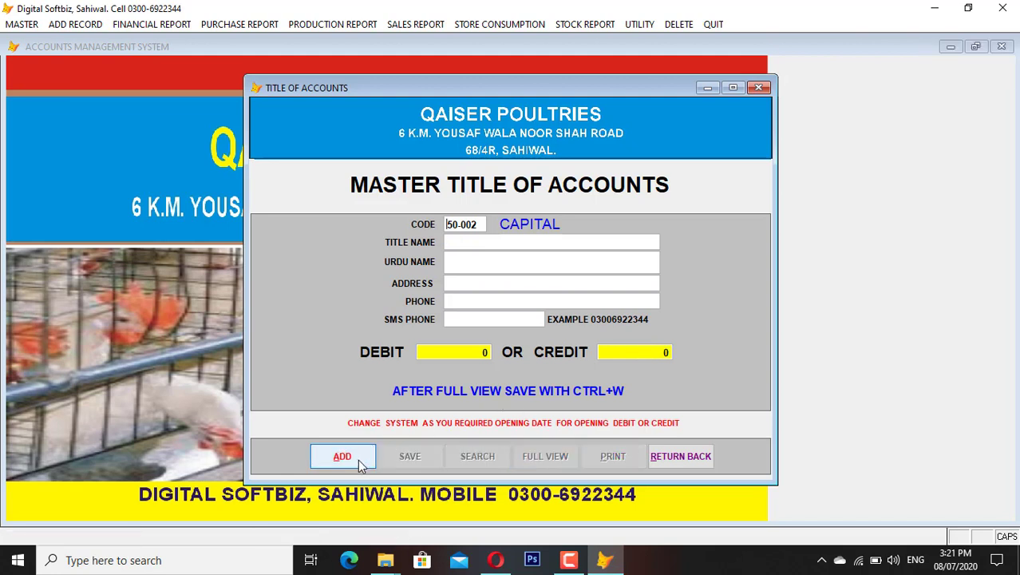
pyautogui.write('98-001')
pyautogui.press('Return')
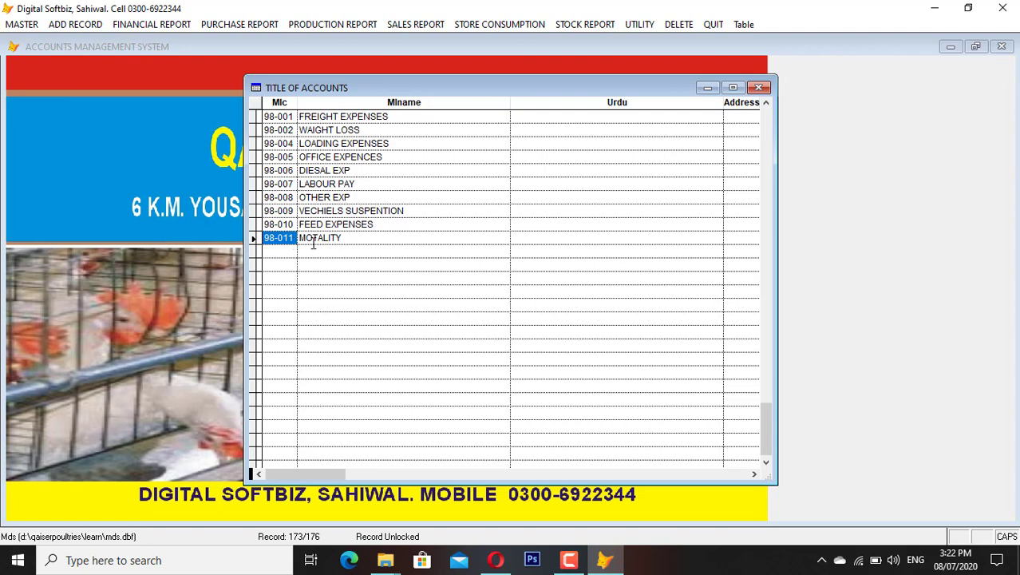
pyautogui.hotkey('ctrl', 'w')
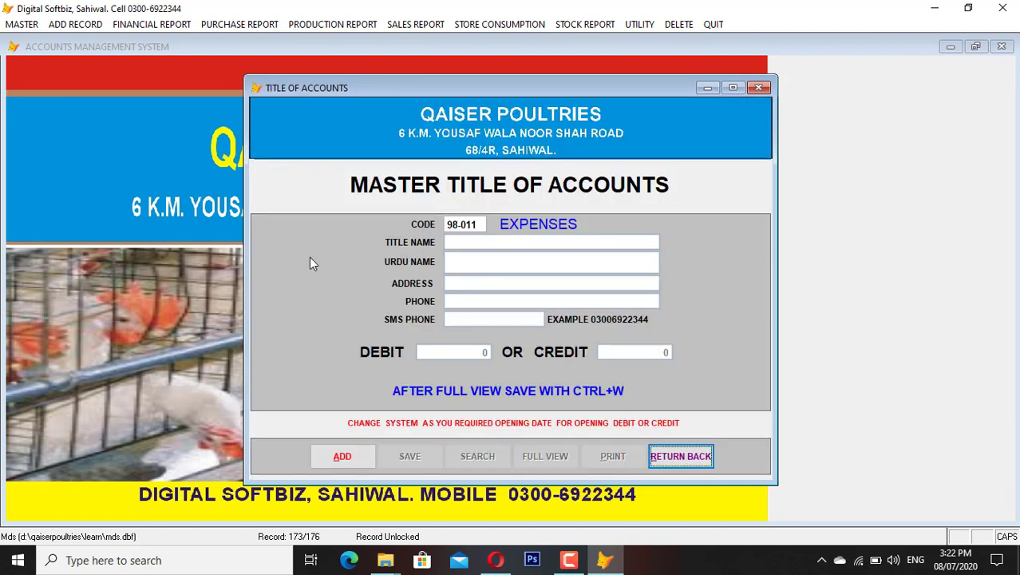
# - Leave the unfinished expense title and preview the ledger of payable account 04-003 on screen down to its totals, and close the report
pyautogui.click(479, 225)
pyautogui.click(677, 456)
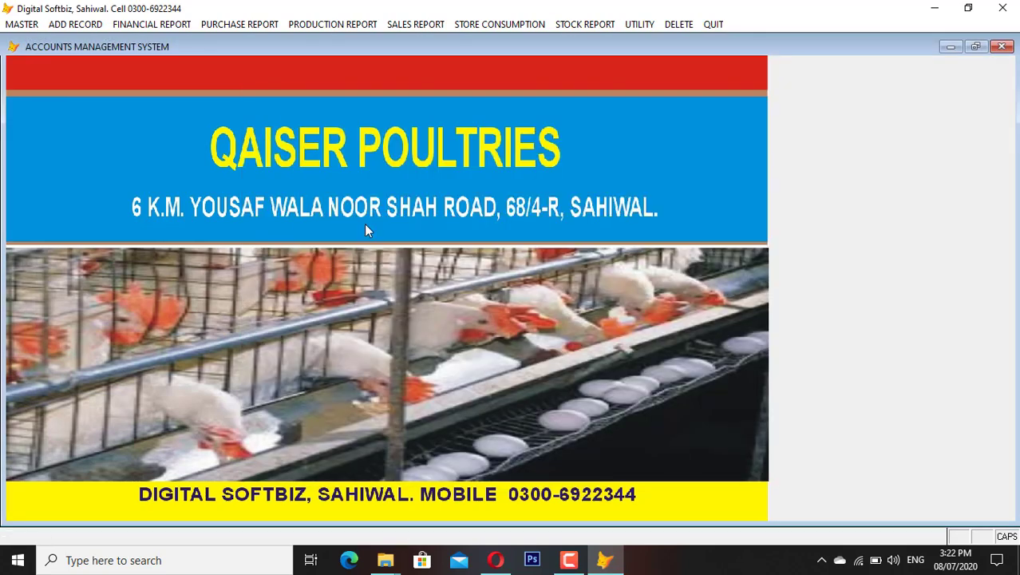
pyautogui.click(153, 25)
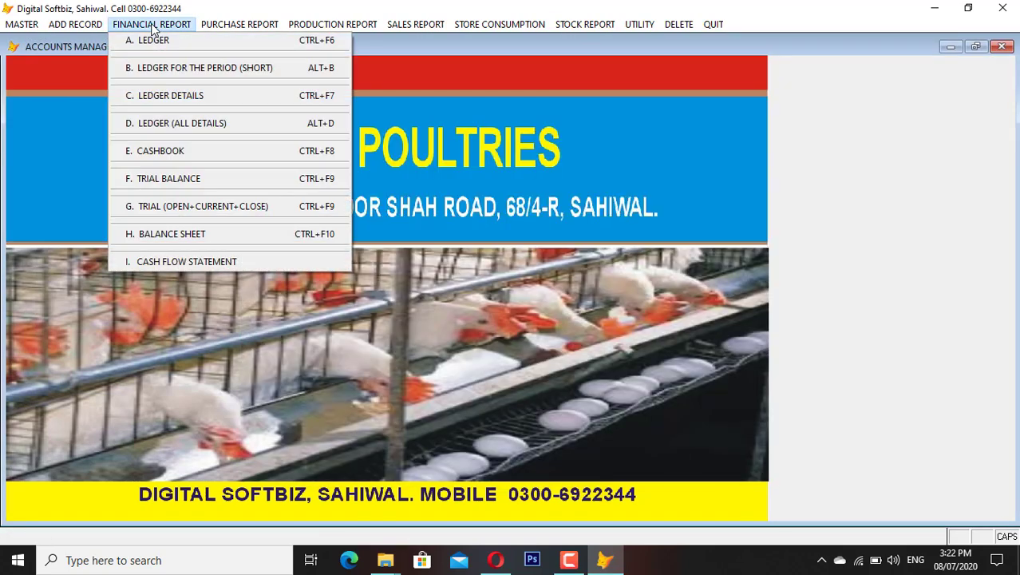
pyautogui.click(189, 42)
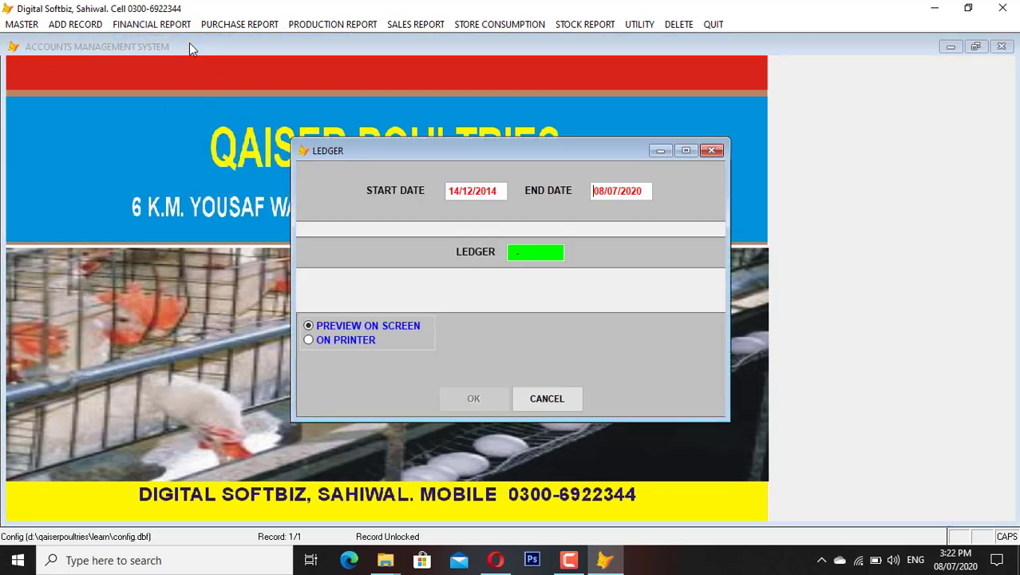
pyautogui.press('Return')
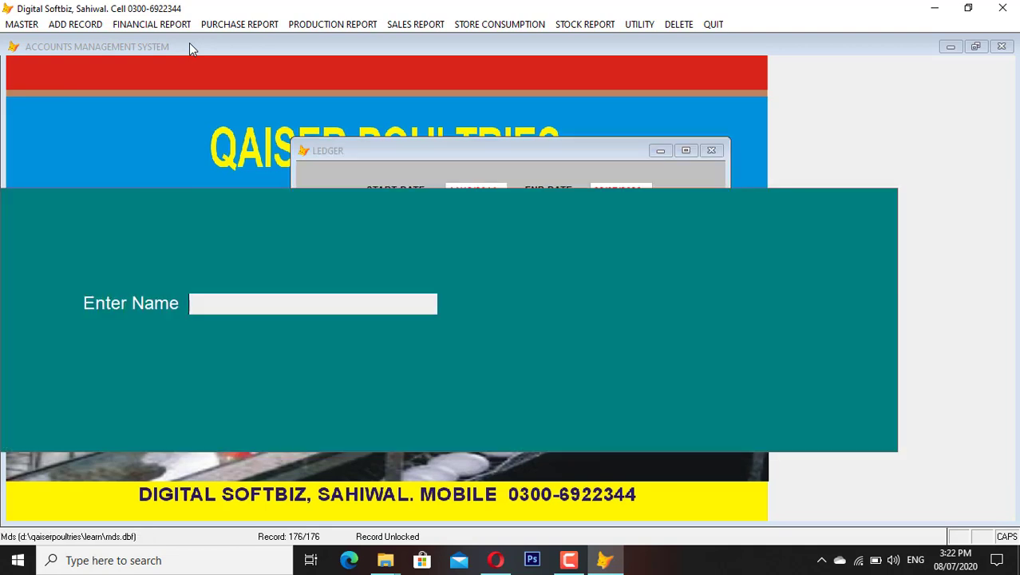
pyautogui.write('HAMZA')
pyautogui.press('Return')
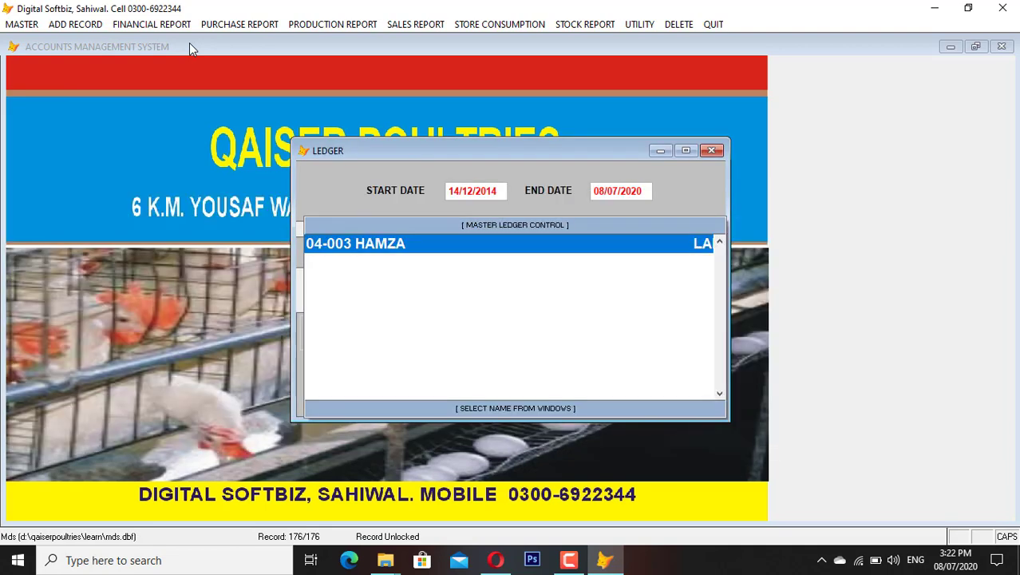
pyautogui.press('Return')
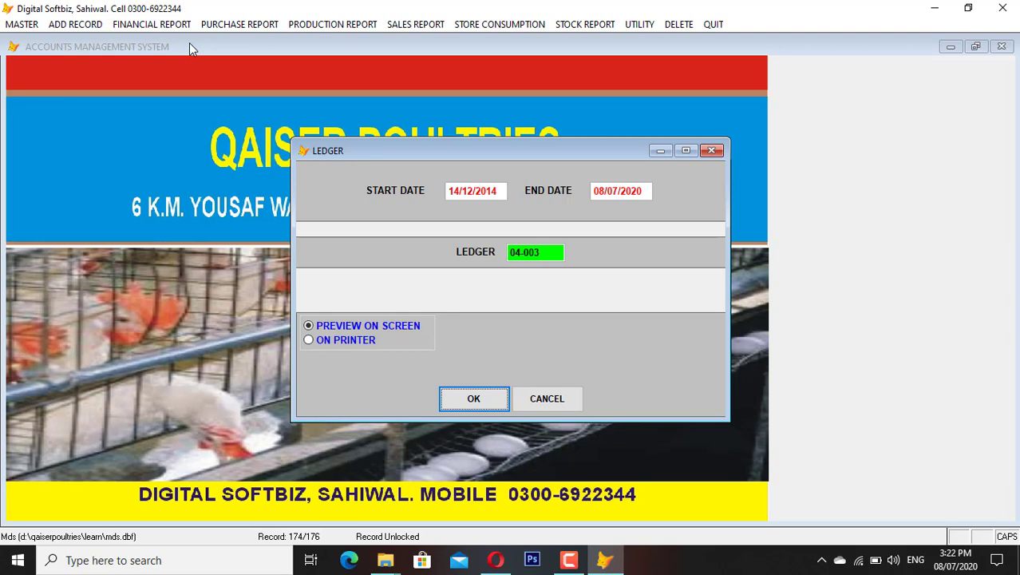
pyautogui.press('Return')
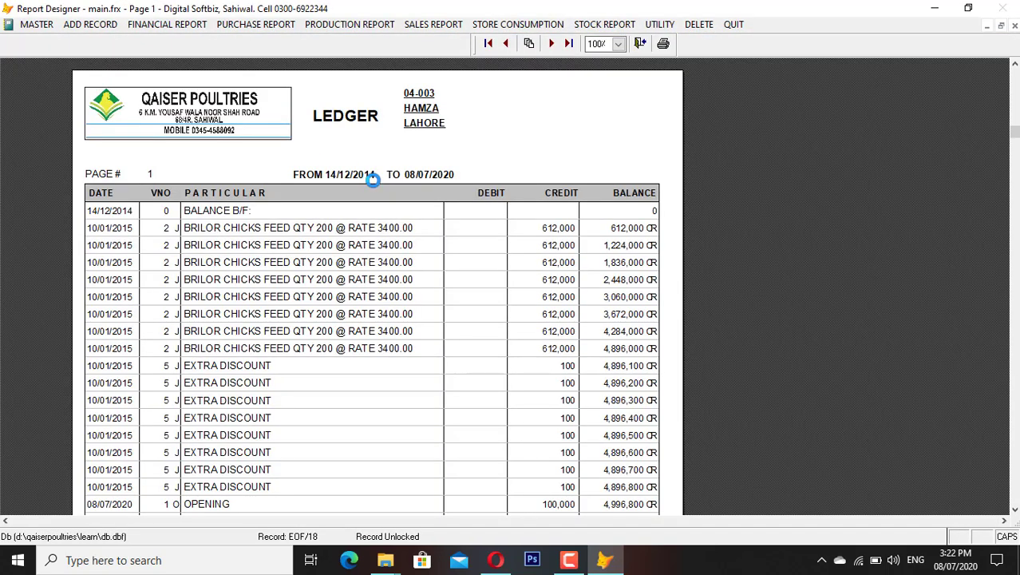
pyautogui.scroll(-3, 460, 272)
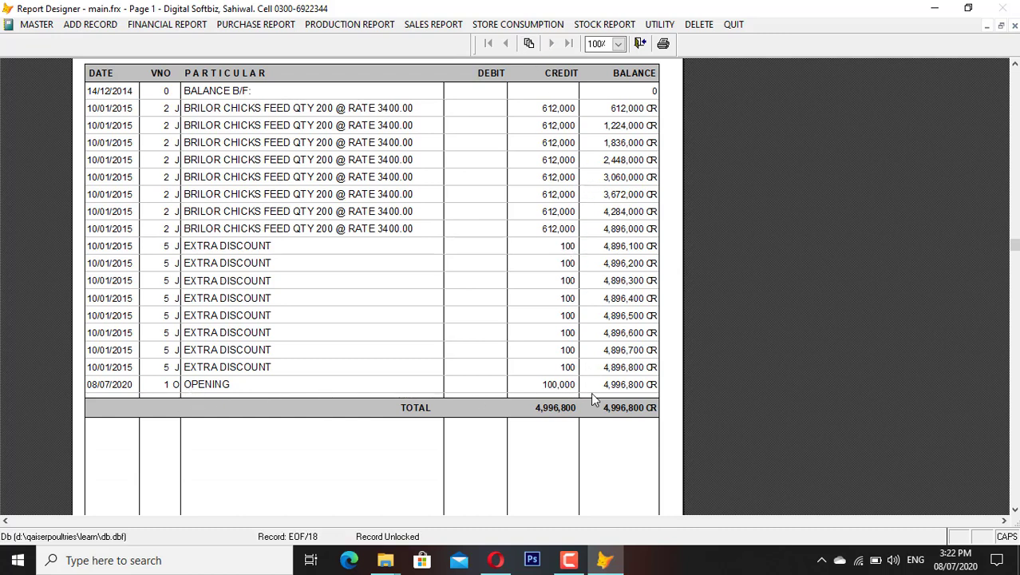
pyautogui.press('Escape')
pyautogui.press('Escape')
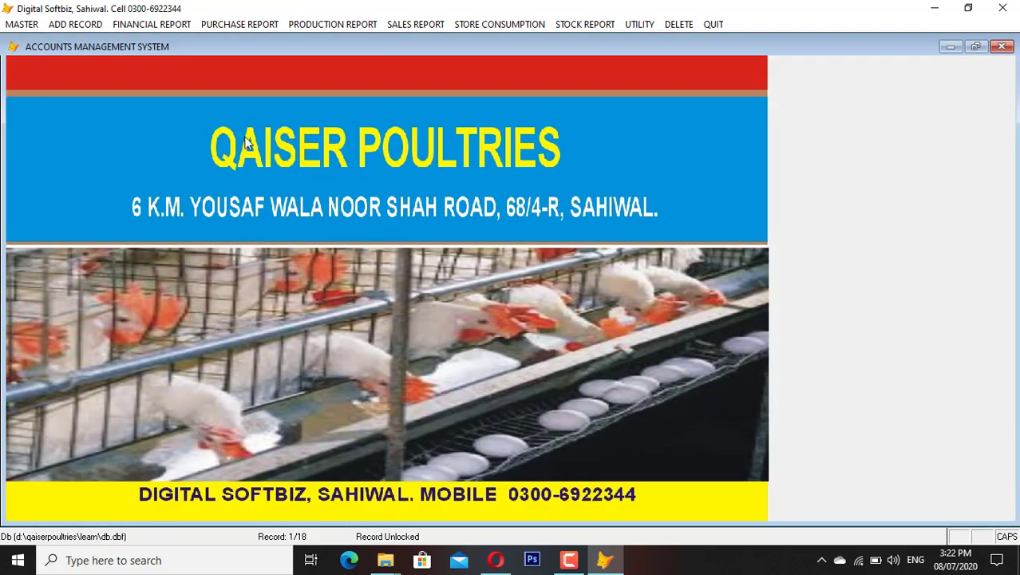
# - Start a new payable title with code 04-009 in the master title of accounts
pyautogui.click(55, 25)
pyautogui.moveTo(23, 27)
pyautogui.click(39, 68)
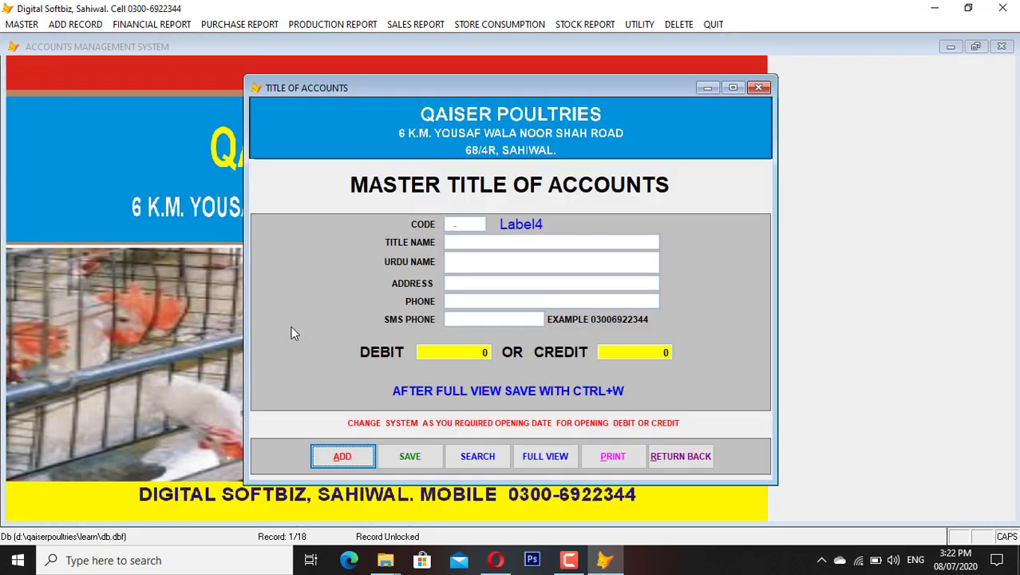
pyautogui.click(343, 456)
pyautogui.write('4-0')
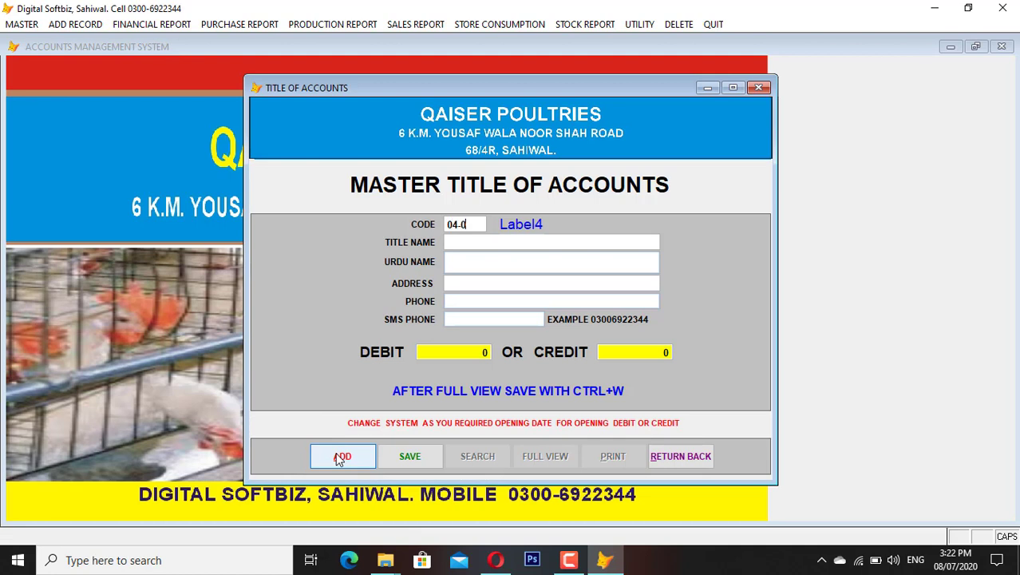
pyautogui.write('09')
pyautogui.press('Return')
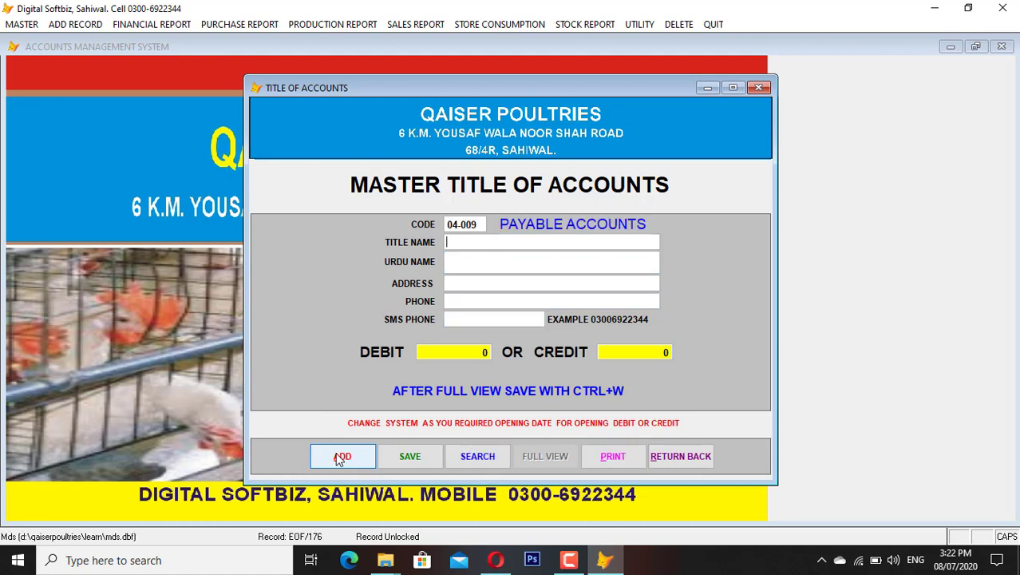
# - Enter the payable account holder's name and an opening credit of 200,000, save the title and leave the form
pyautogui.write('HAMZA 2')
pyautogui.press('Return')
pyautogui.press('Return')
pyautogui.press('Return')
pyautogui.press('Return')
pyautogui.write('2000000')
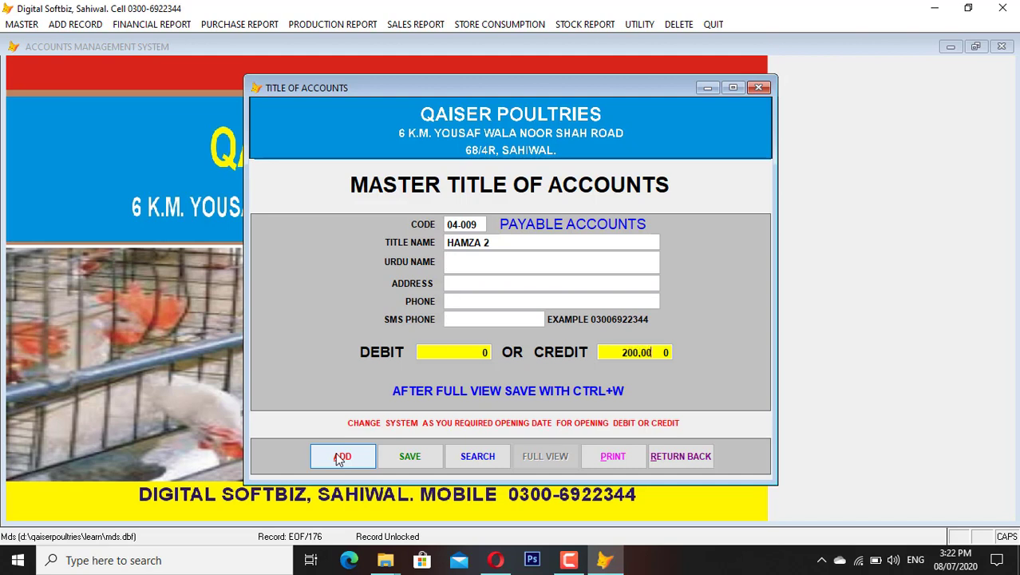
pyautogui.press('Return')
pyautogui.press('Return')
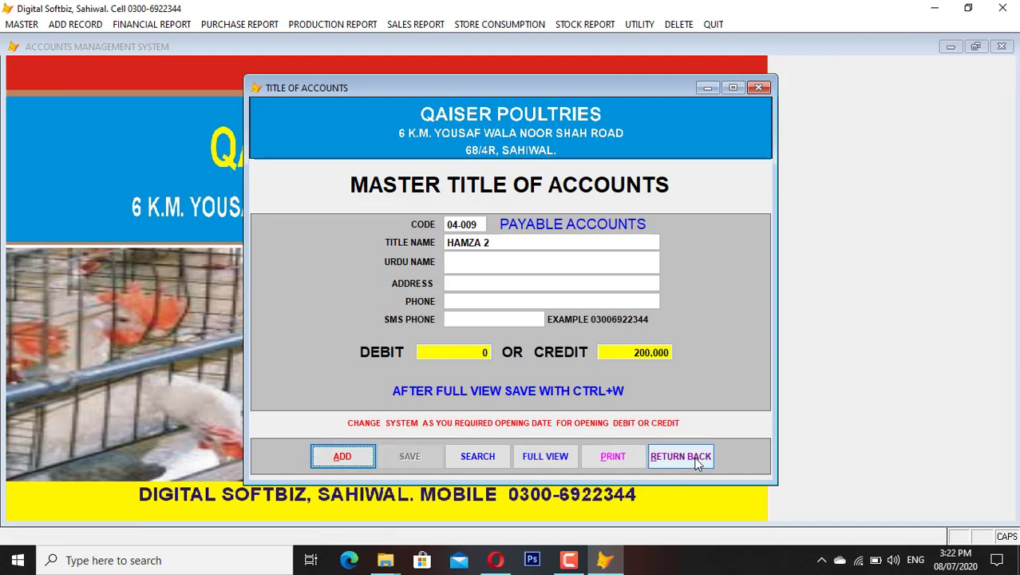
pyautogui.click(695, 460)
# - Preview the ledger of the new payable account 04-009 on screen to check its opening entry, and close the report
pyautogui.click(171, 25)
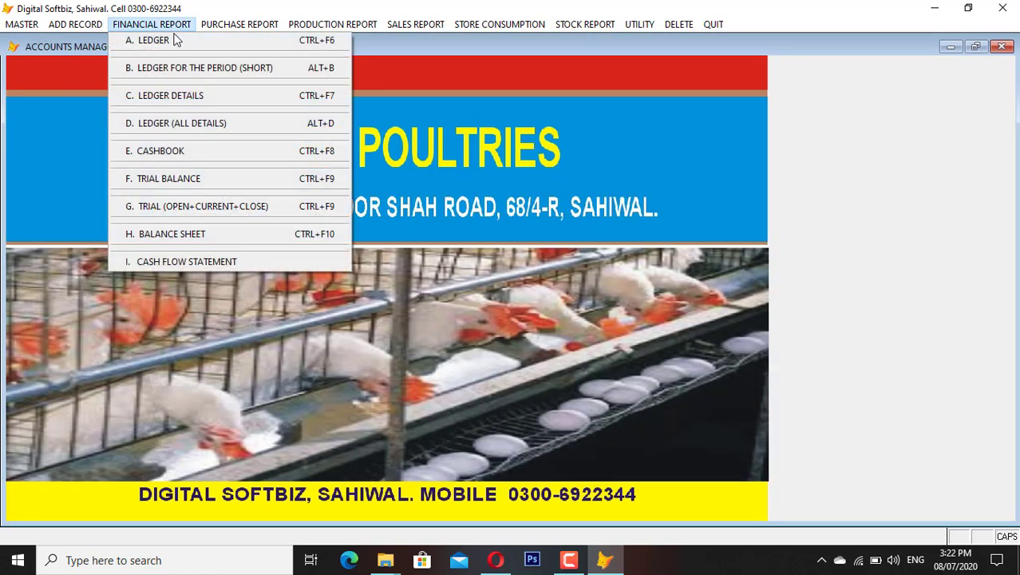
pyautogui.click(178, 39)
pyautogui.write('HAMZA')
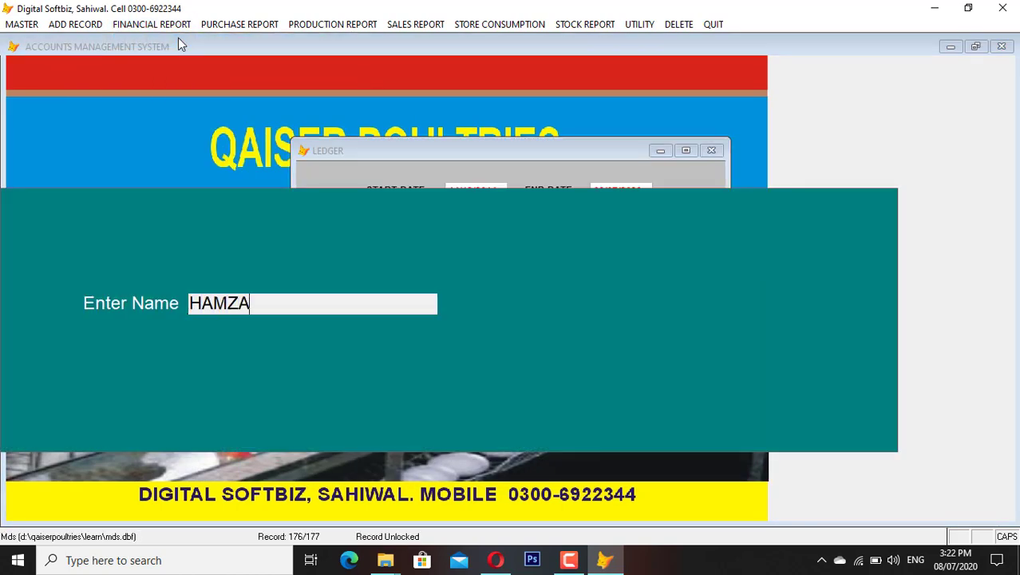
pyautogui.press('Return')
pyautogui.press('Down')
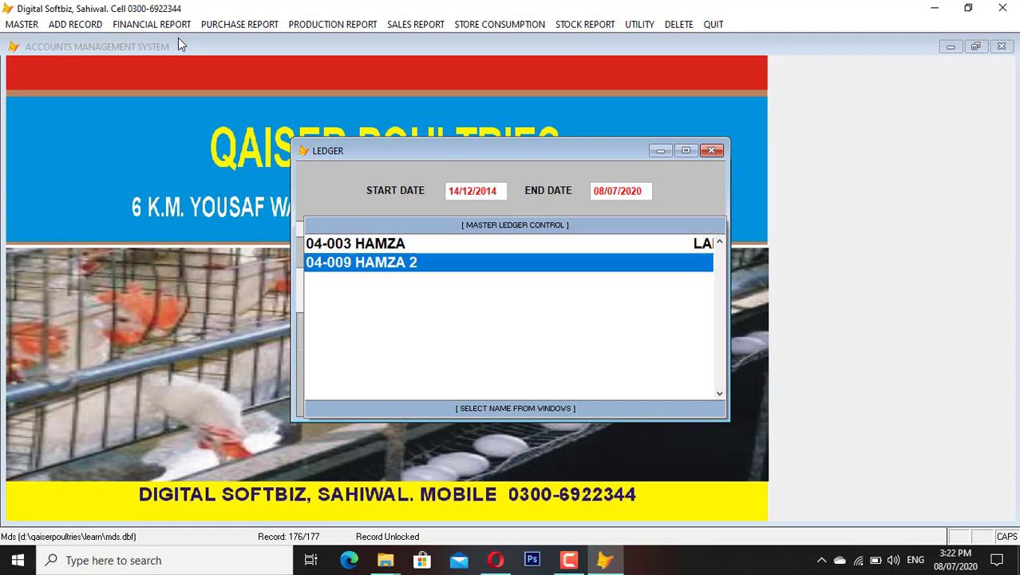
pyautogui.press('Return')
pyautogui.press('Return')
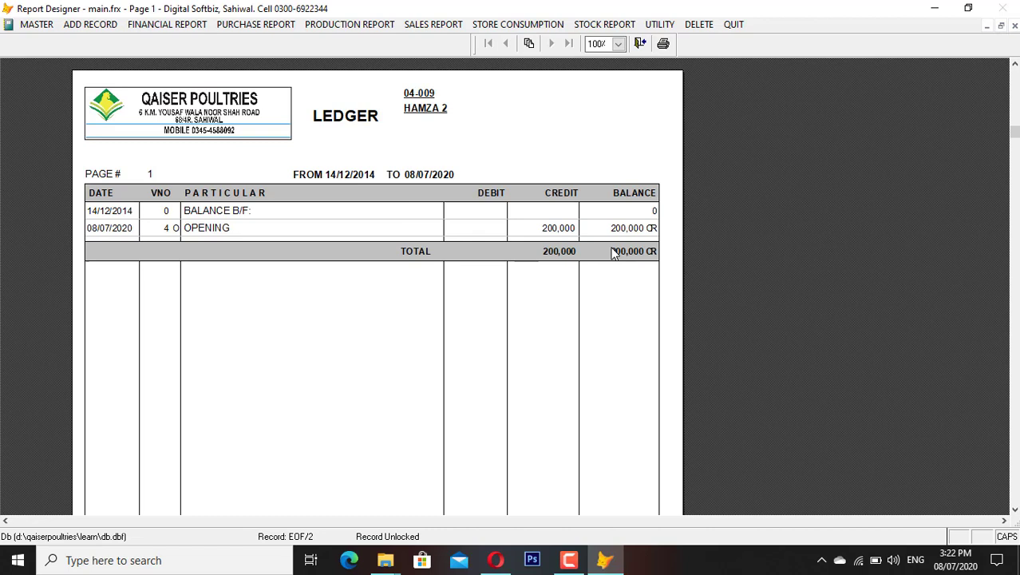
pyautogui.press('Escape')
# - Preview the ledger of receivable account 05-068 on screen to check its opening entry, and close the report
pyautogui.click(149, 24)
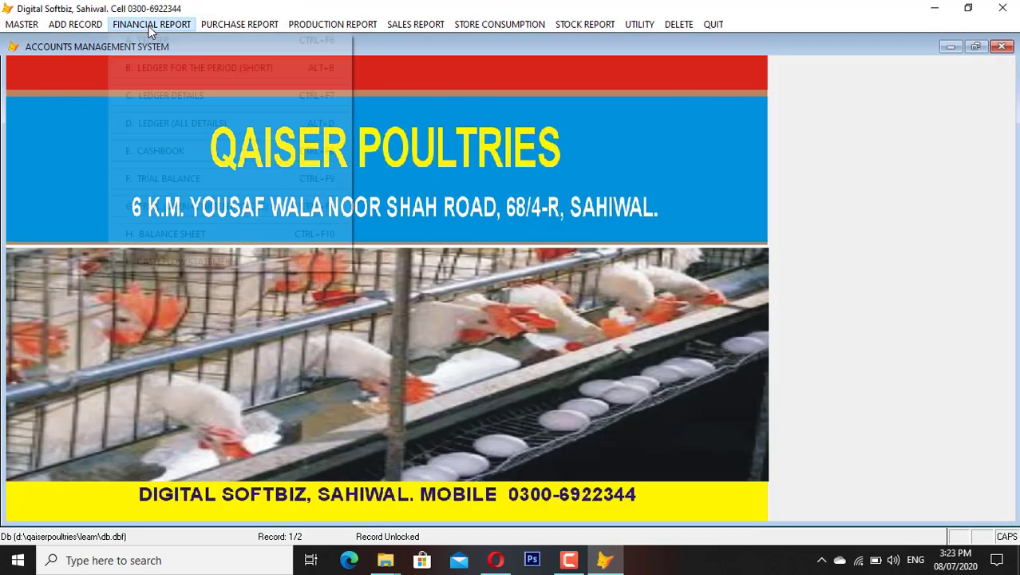
pyautogui.click(156, 39)
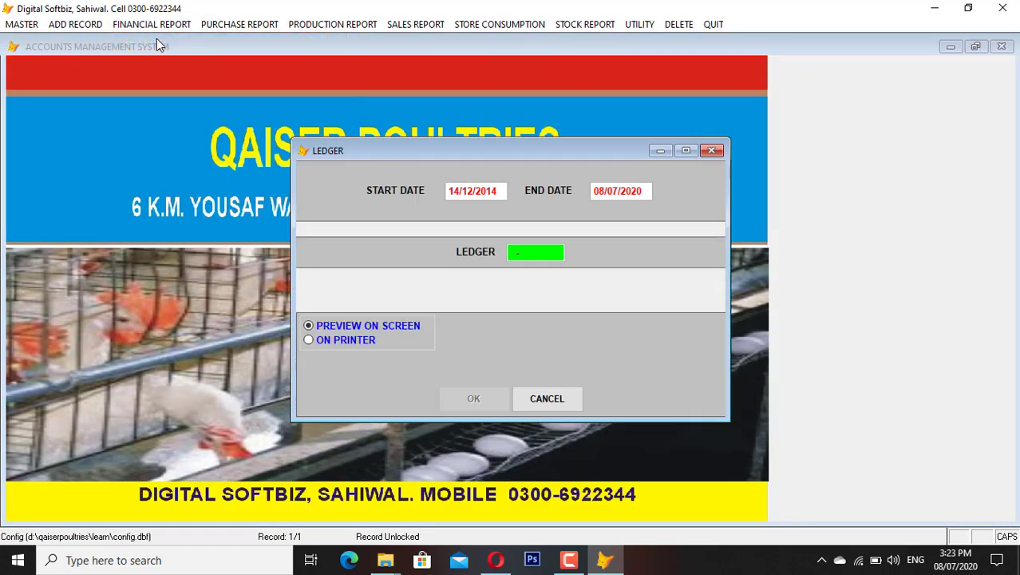
pyautogui.press('Return')
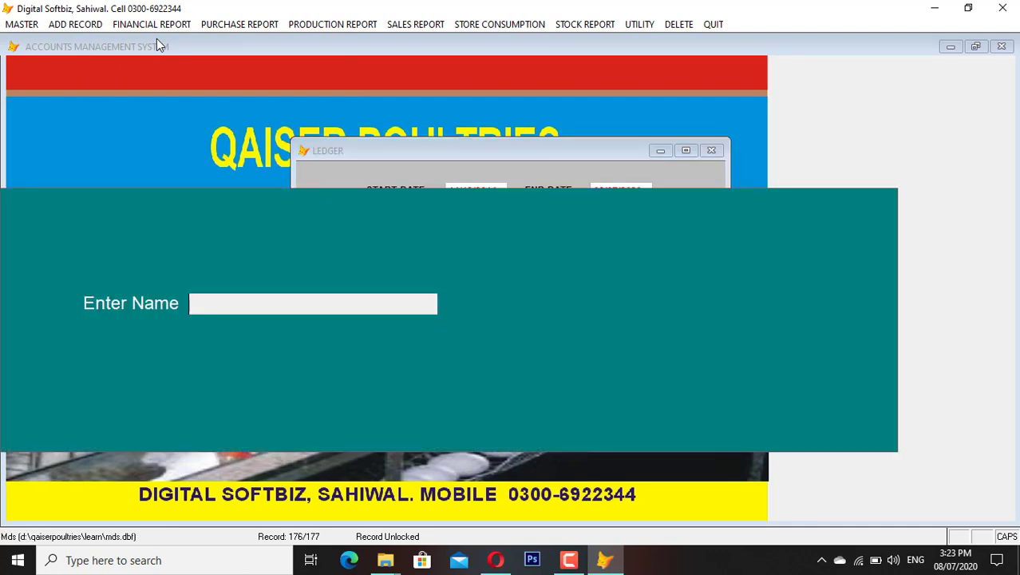
pyautogui.write('KHU')
pyautogui.press('Return')
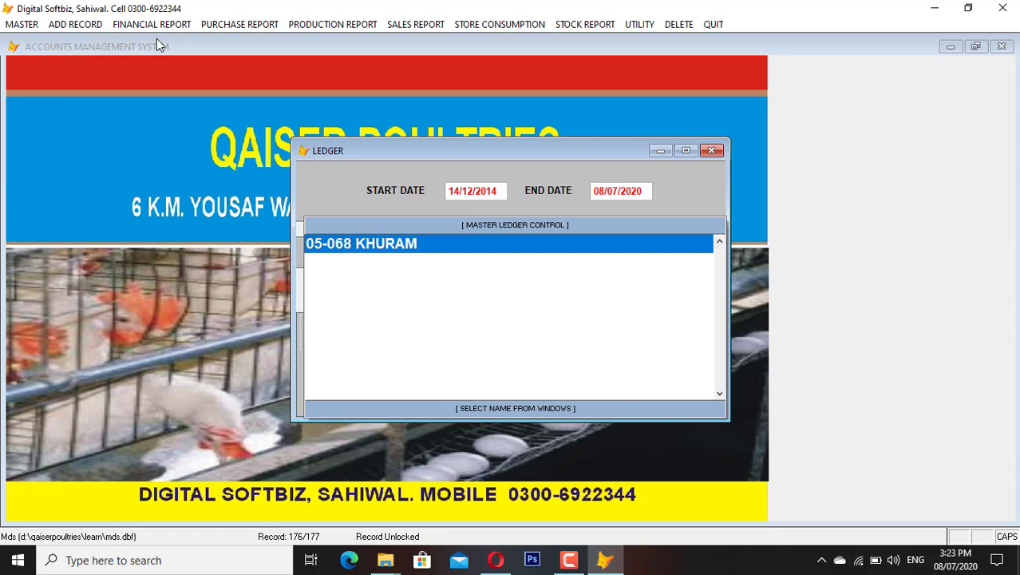
pyautogui.press('Return')
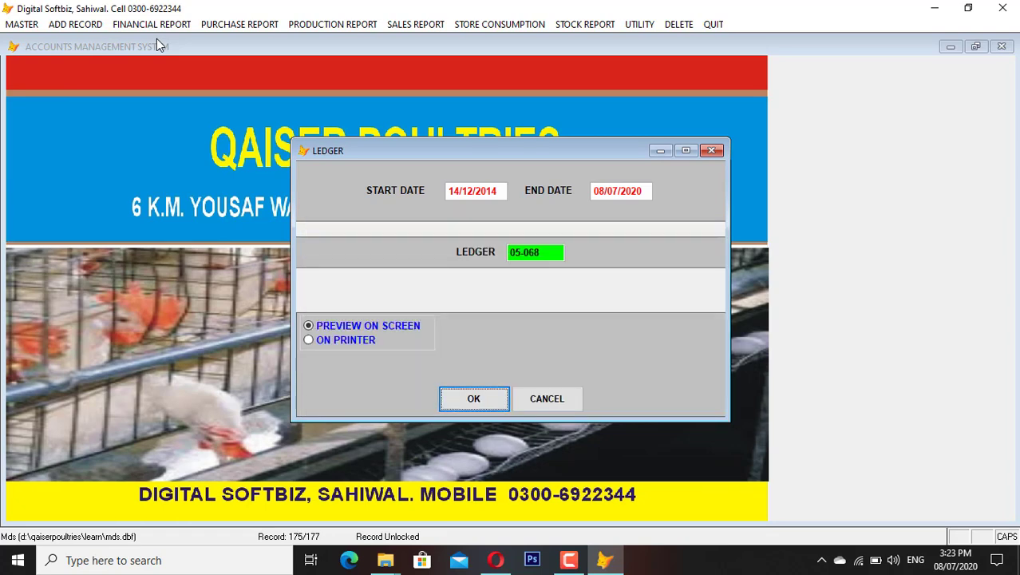
pyautogui.press('Return')
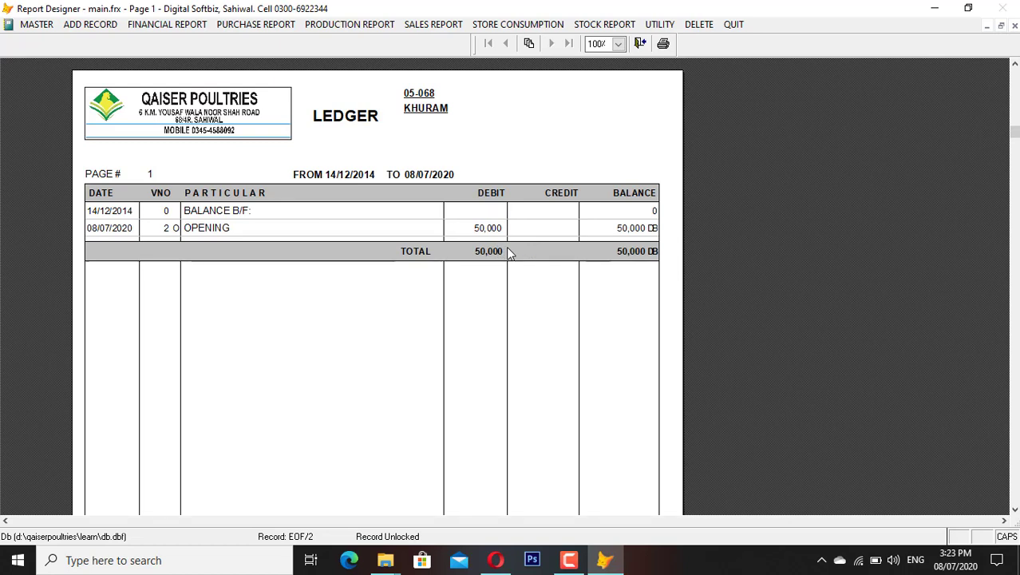
pyautogui.press('Escape')
pyautogui.press('Escape')
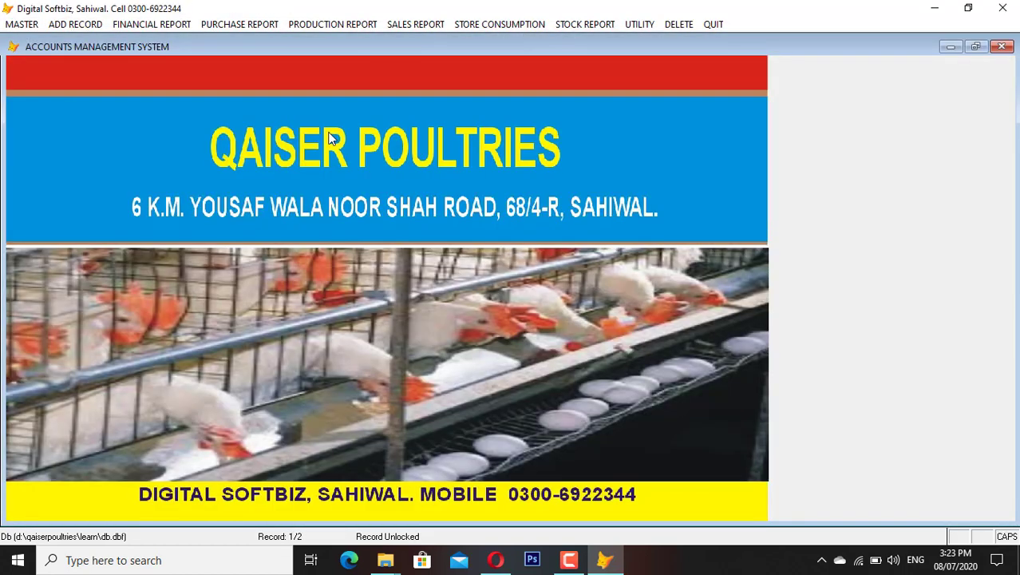
# - Preview the cash book of ledger 01-021 for 08/07/2020, and close the report
pyautogui.click(137, 27)
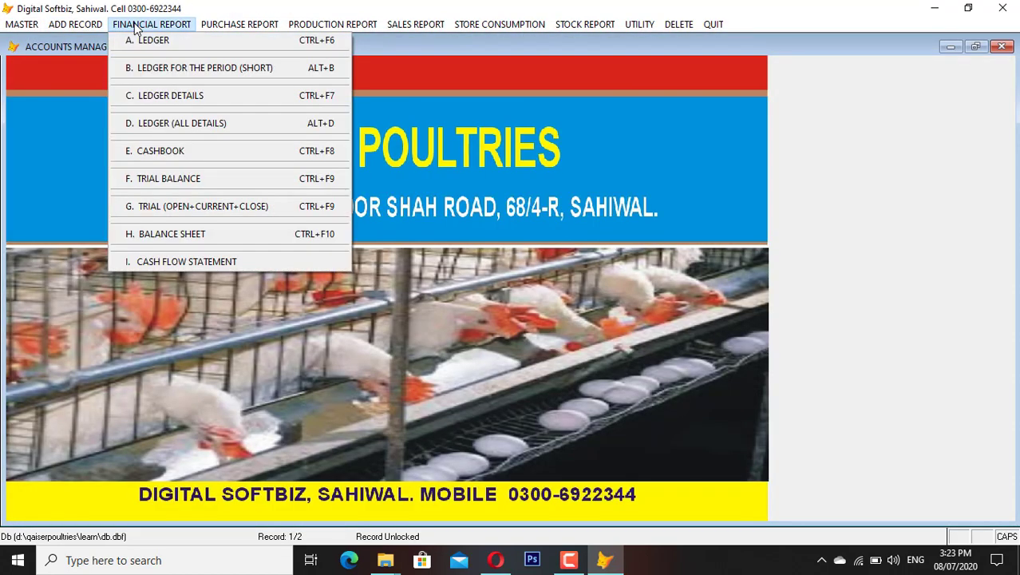
pyautogui.click(194, 154)
pyautogui.press('Return')
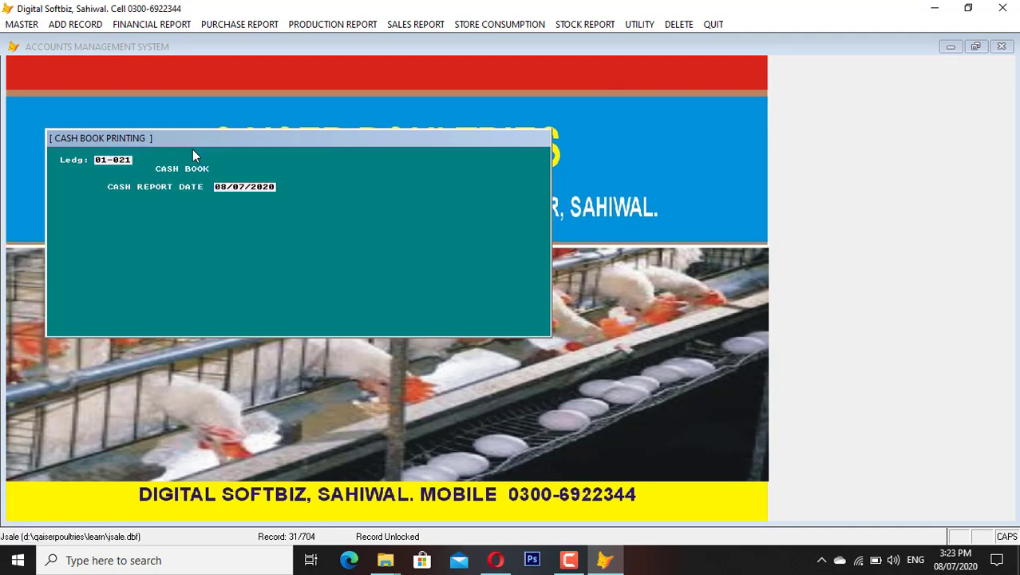
pyautogui.press('Return')
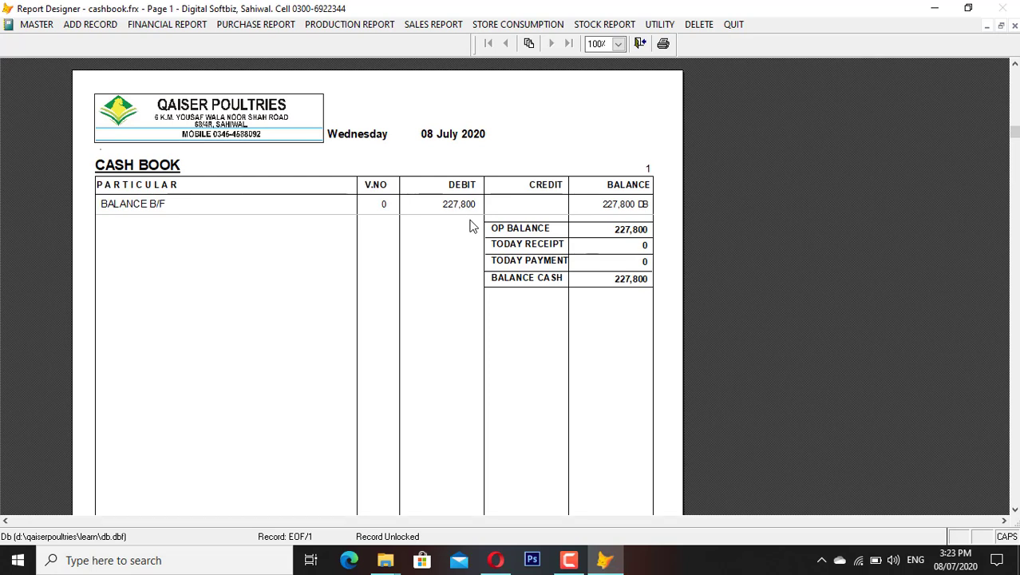
pyautogui.press('Escape')
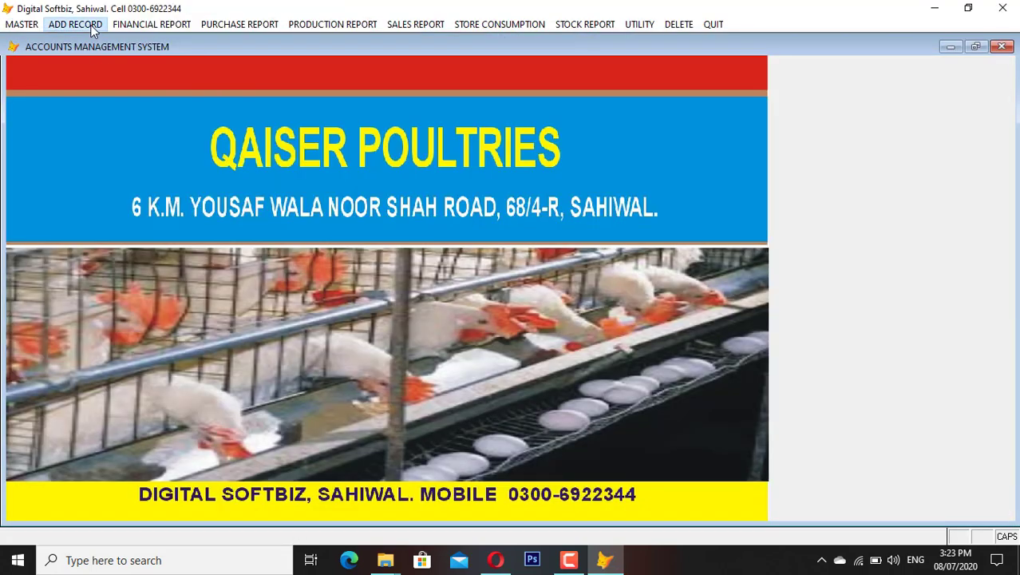
# - Start a cash receipt voucher dated 08/07/2020 and choose receivable account 05-068 by searching for the customer's name
pyautogui.click(79, 25)
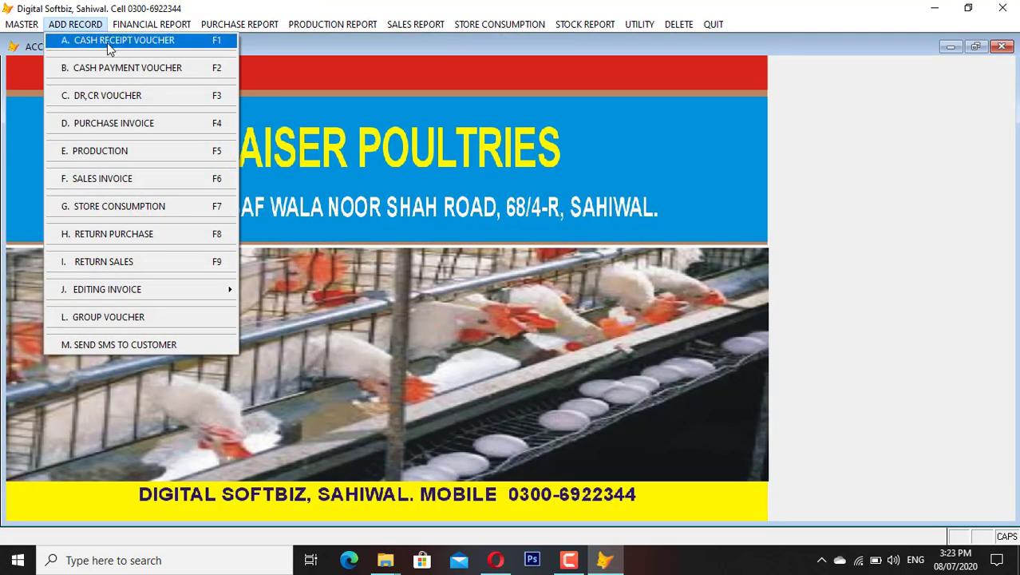
pyautogui.click(125, 42)
pyautogui.press('Return')
pyautogui.press('Return')
pyautogui.press('Return')
pyautogui.press('Return')
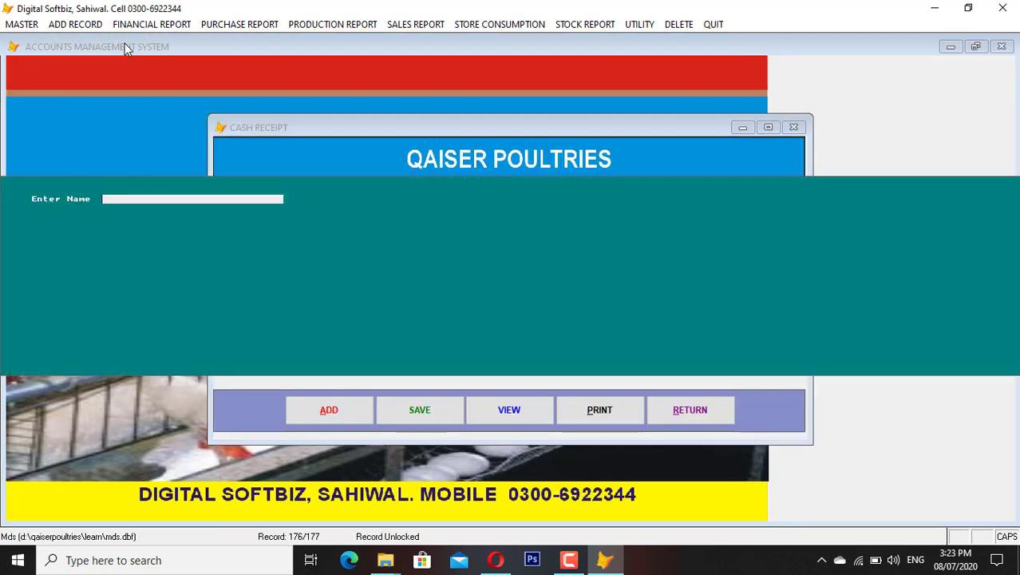
pyautogui.write('KHU')
pyautogui.press('Return')
pyautogui.press('Return')
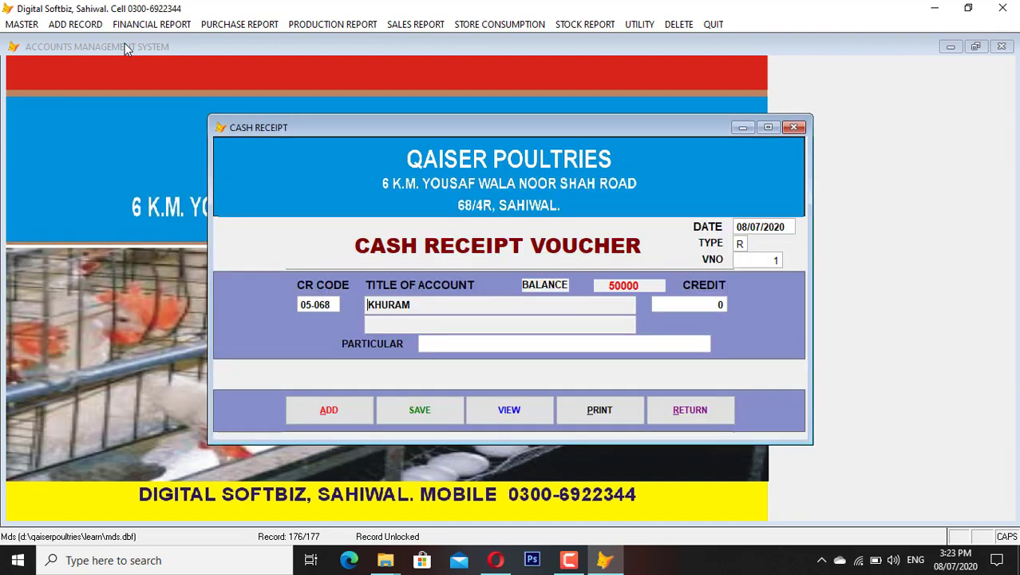
pyautogui.press('Return')
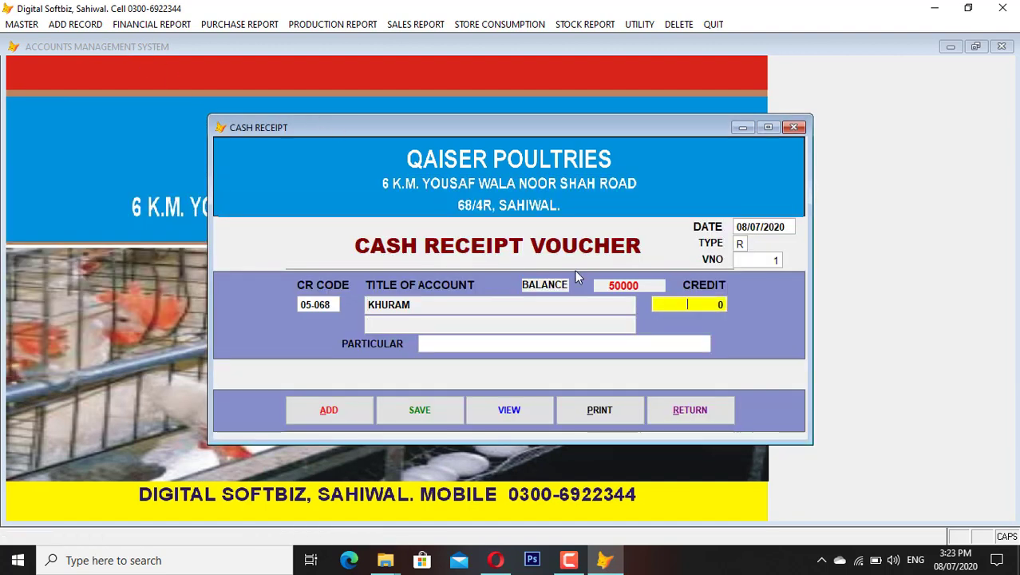
# - Enter a credit of 30,000 with the particular CASH and save the cash receipt voucher
pyautogui.write('300.0 0')
pyautogui.press('Return')
pyautogui.write('CASH')
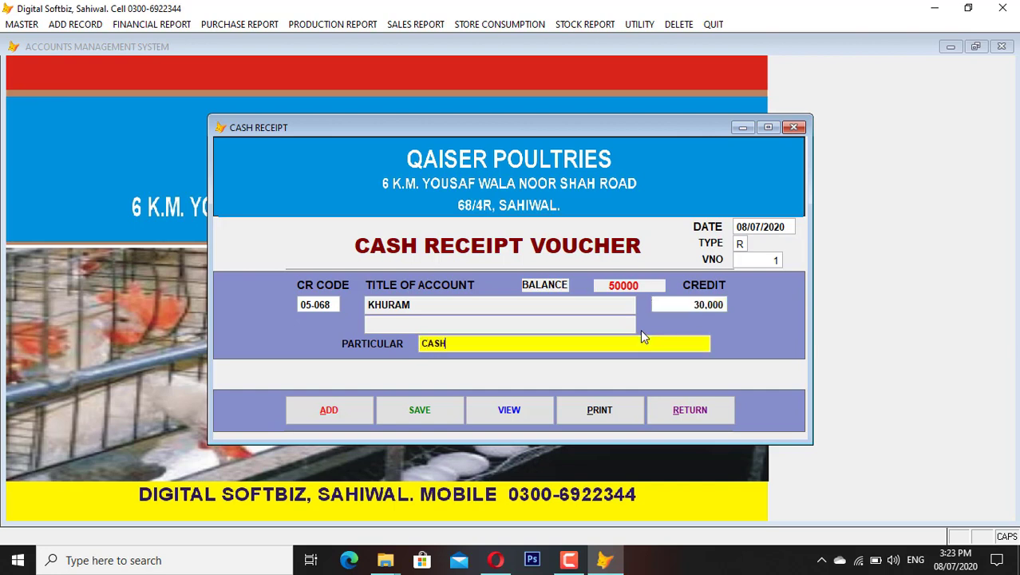
pyautogui.press('Return')
pyautogui.press('Return')
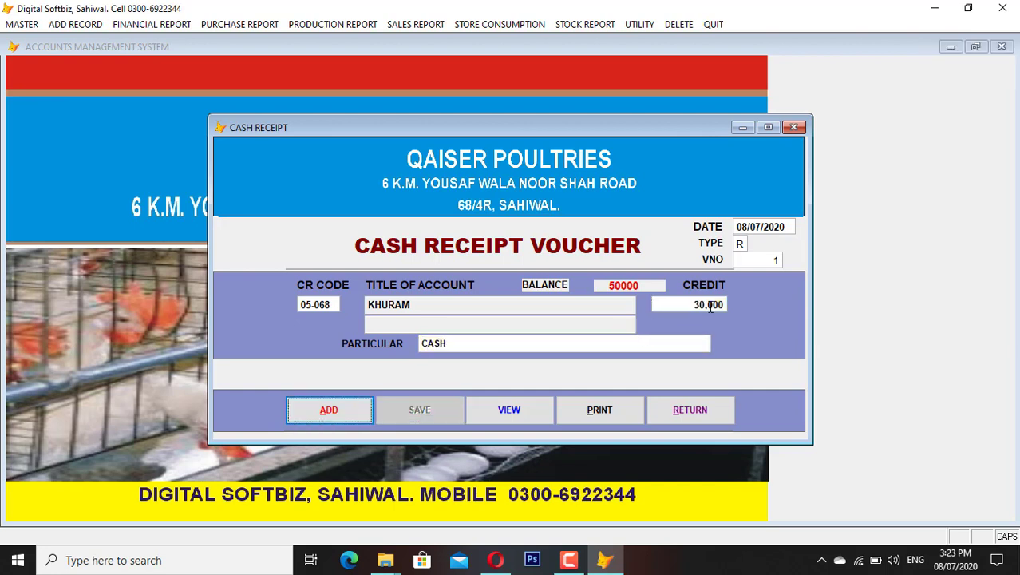
# - Leave the cash receipt voucher and preview the 08/07/2020 cash book of ledger 01-021 to check the receipt, closing the report after viewing
pyautogui.click(702, 412)
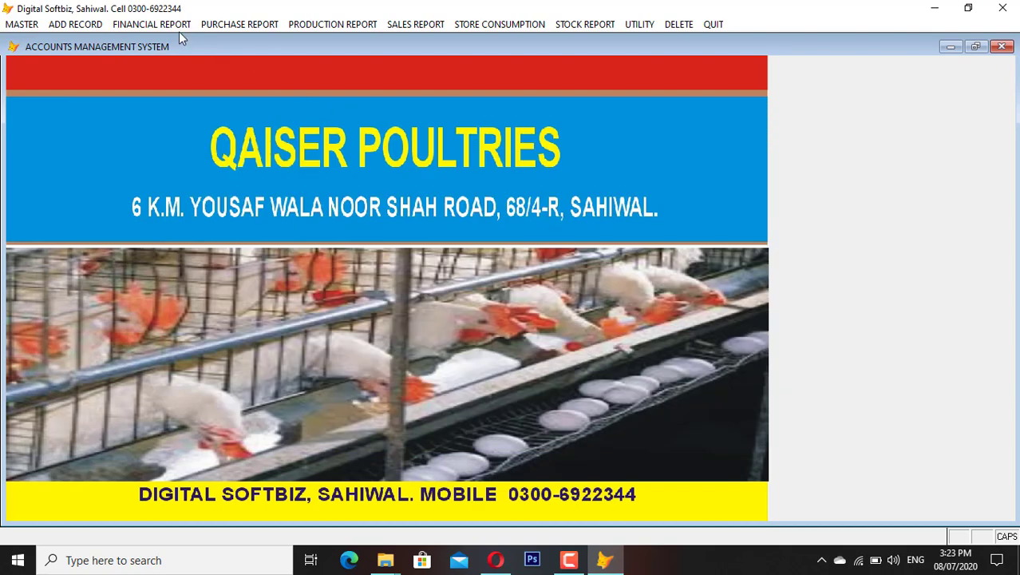
pyautogui.click(177, 28)
pyautogui.click(191, 149)
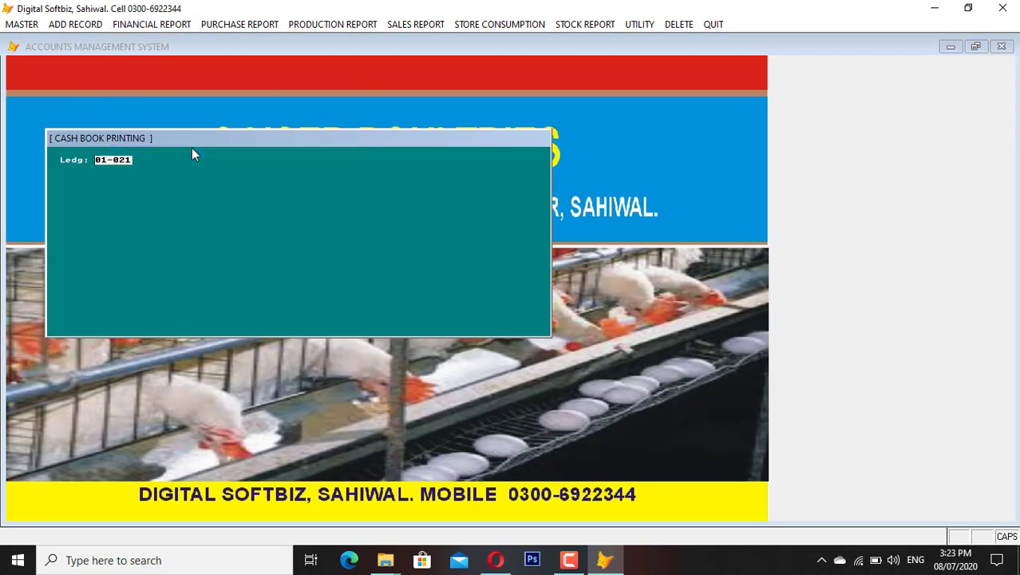
pyautogui.press('Return')
pyautogui.press('Return')
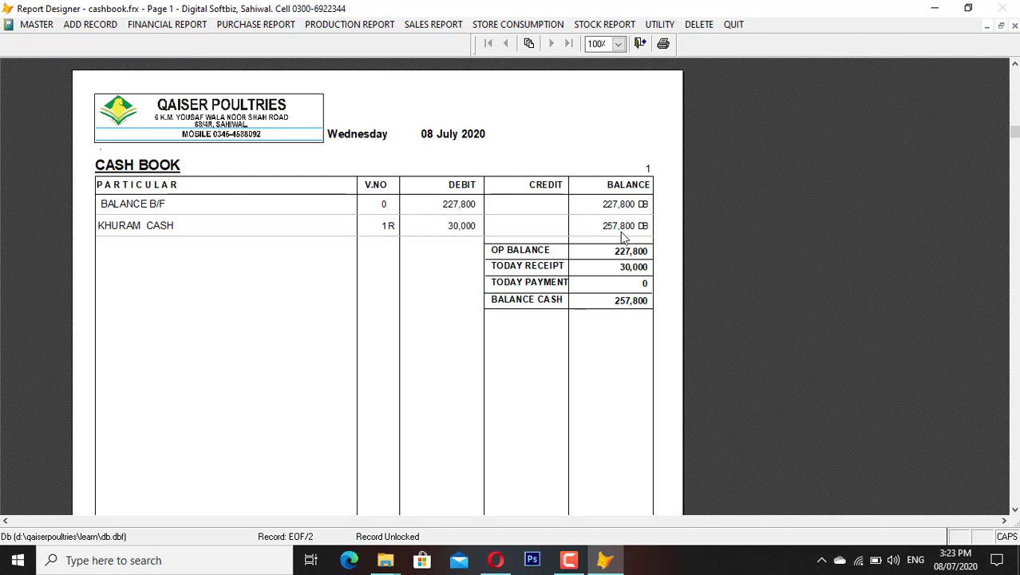
pyautogui.press('Escape')
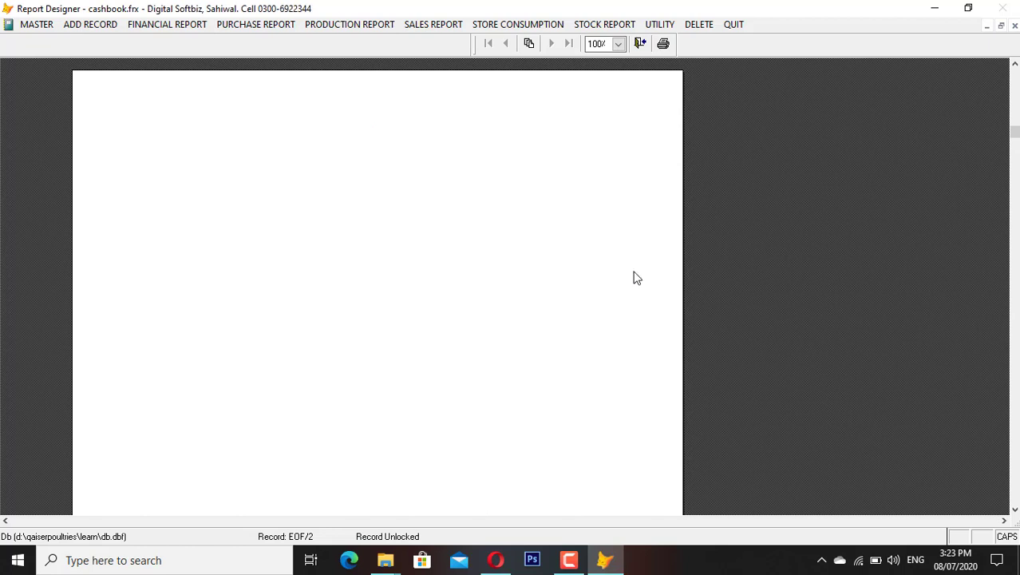
# - Preview the ledger of receivable account 05-068 on screen to check the cash receipt entry, and close the report
pyautogui.click(152, 25)
pyautogui.click(184, 42)
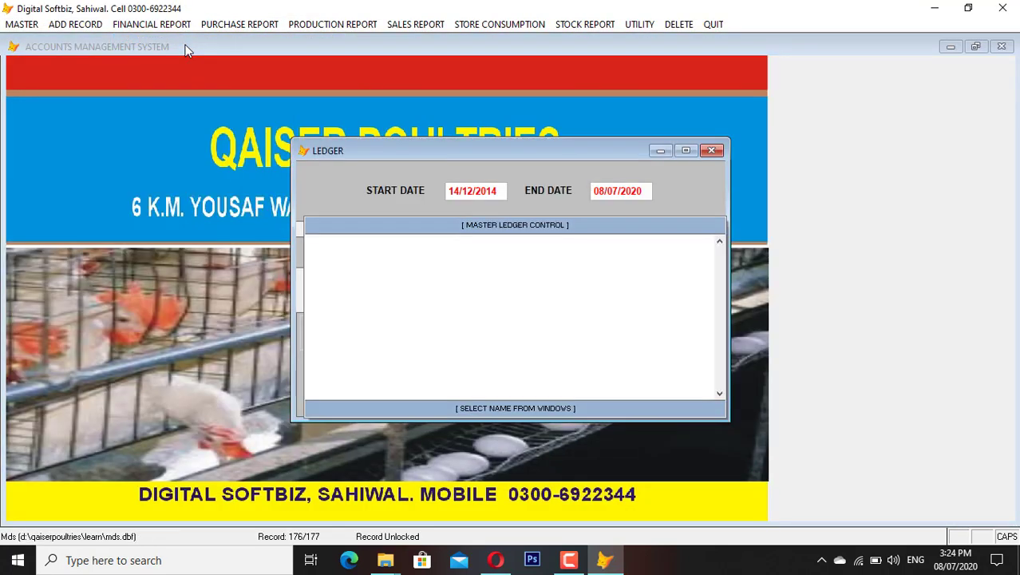
pyautogui.press('Return')
pyautogui.press('Return')
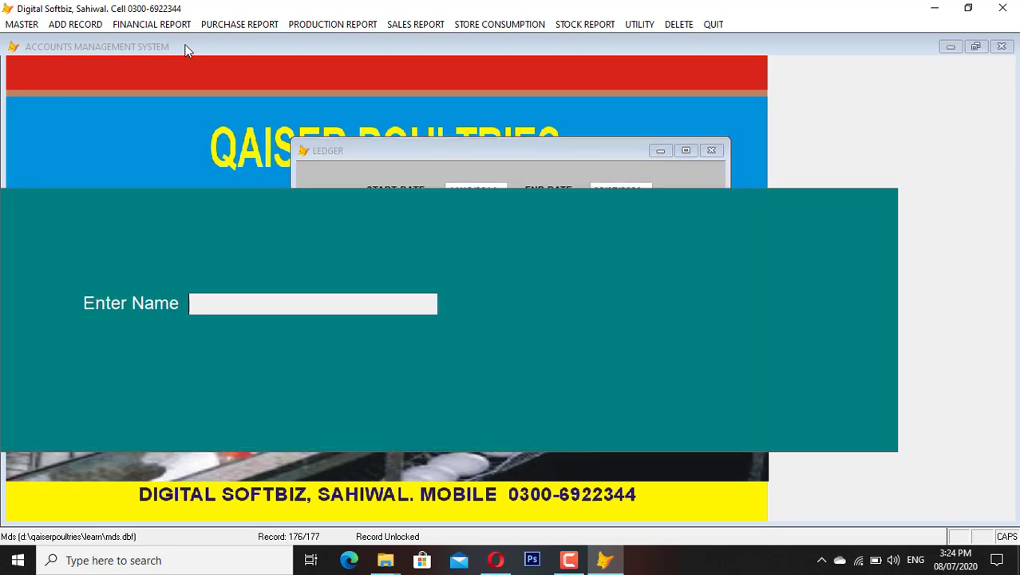
pyautogui.write('KHU')
pyautogui.press('Return')
pyautogui.press('Return')
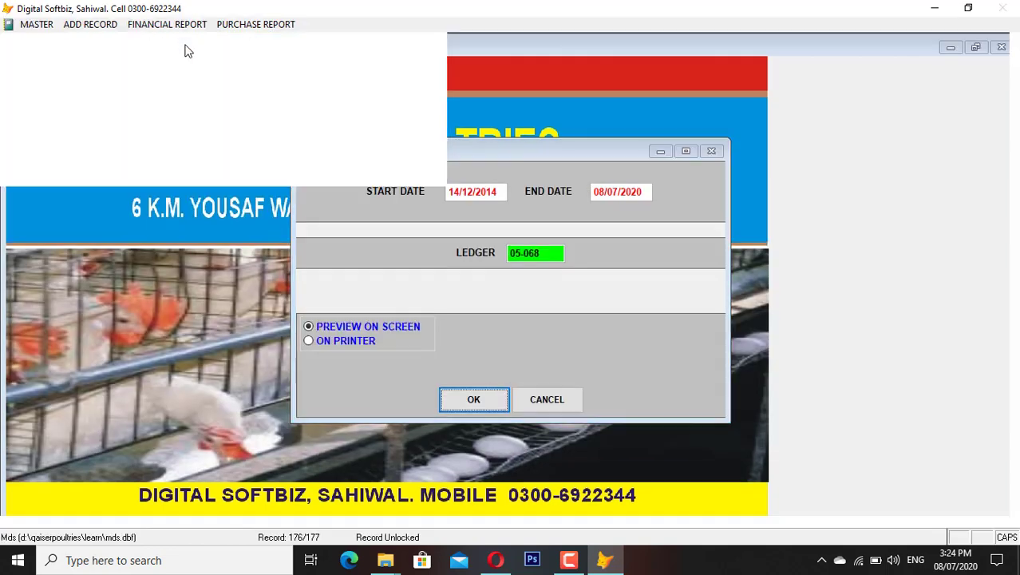
pyautogui.press('Return')
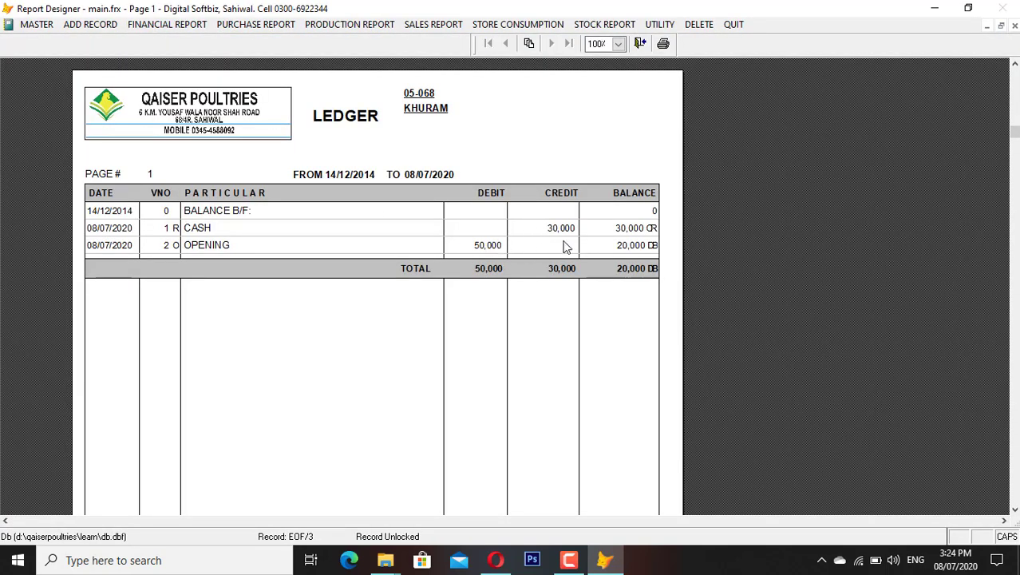
pyautogui.press('Escape')
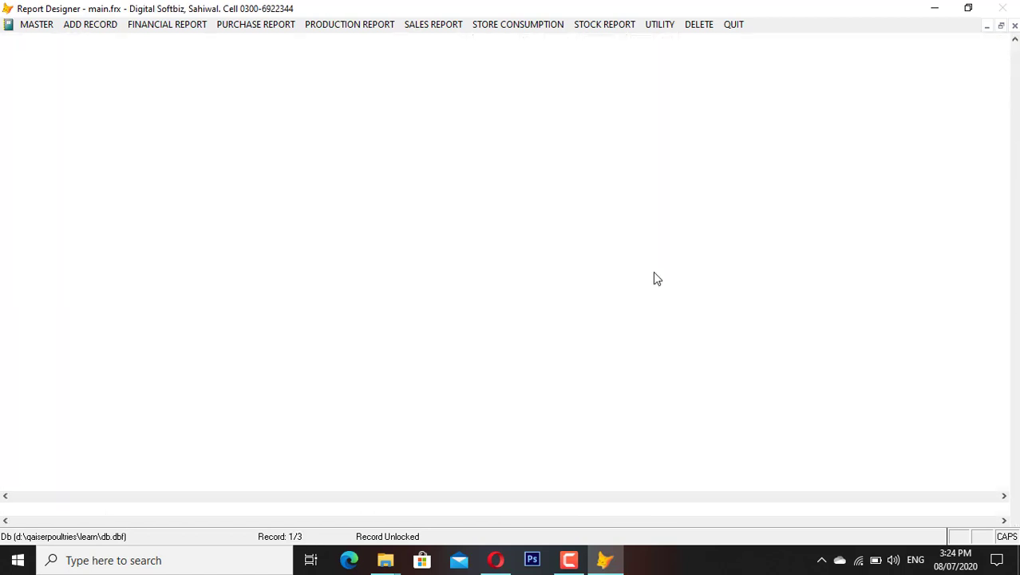
pyautogui.click(151, 24)
# - Start a cash payment voucher dated 08/07/2020 with type C and choose account 04-009 by searching for the supplier's name
pyautogui.moveTo(86, 29)
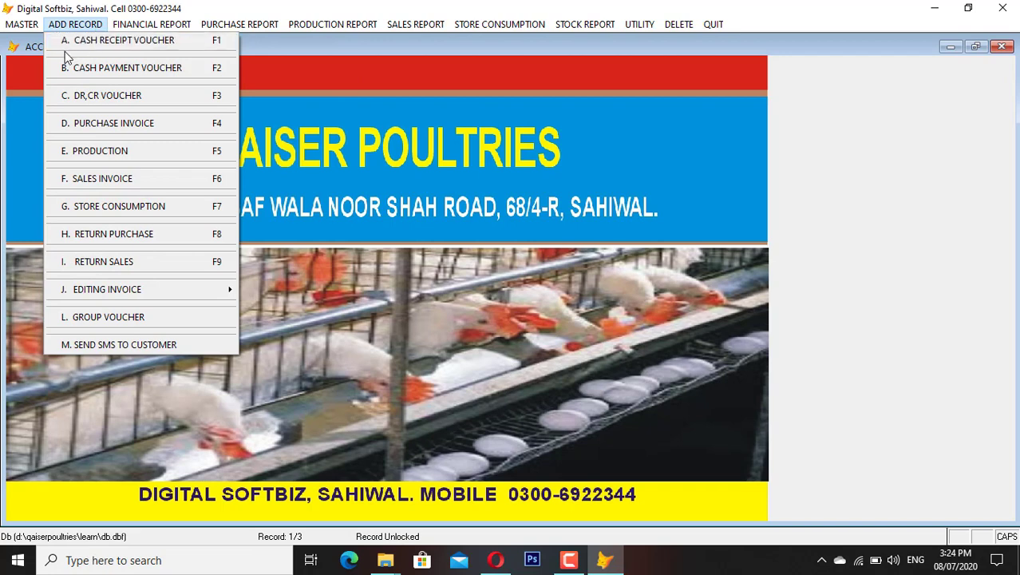
pyautogui.click(138, 70)
pyautogui.press('Return')
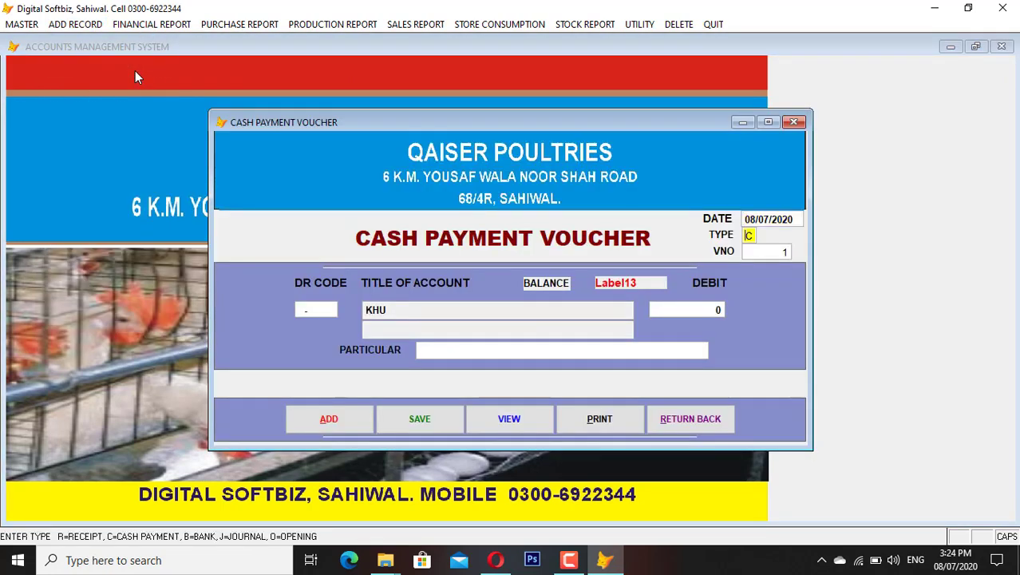
pyautogui.press('Return')
pyautogui.press('Return')
pyautogui.press('Return')
pyautogui.write('HAMZA')
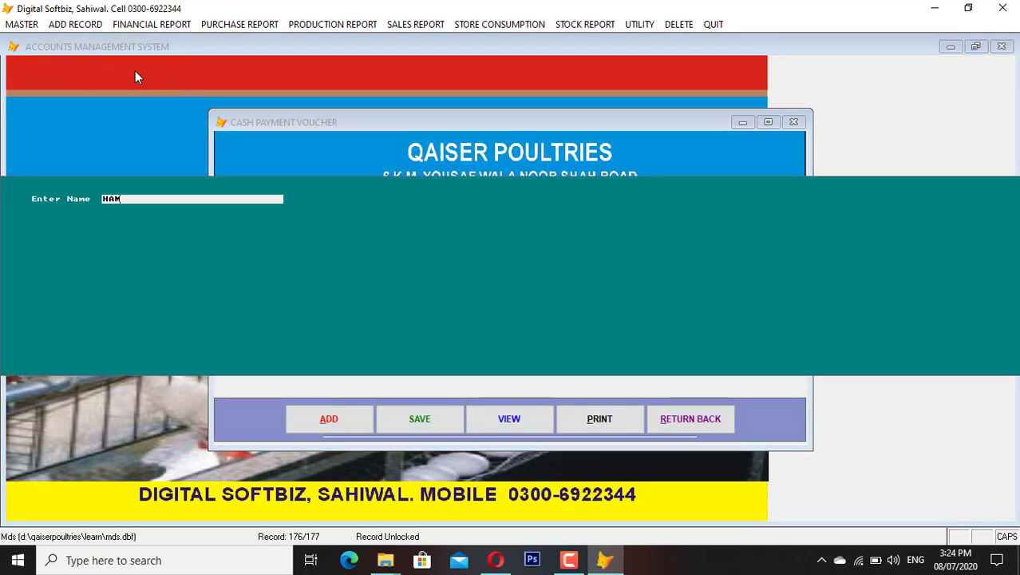
pyautogui.press('Return')
pyautogui.press('Down')
pyautogui.press('Return')
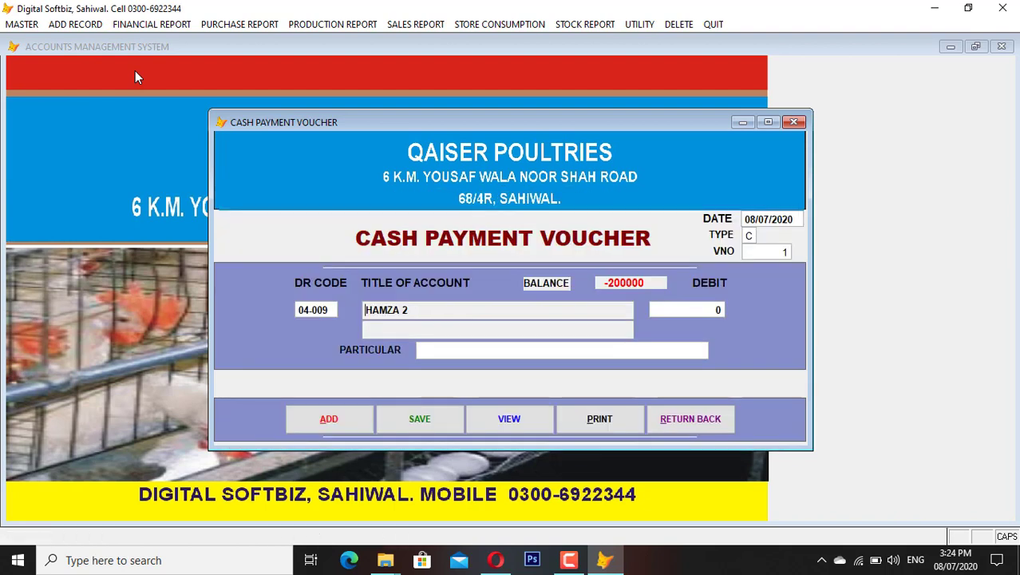
pyautogui.press('Return')
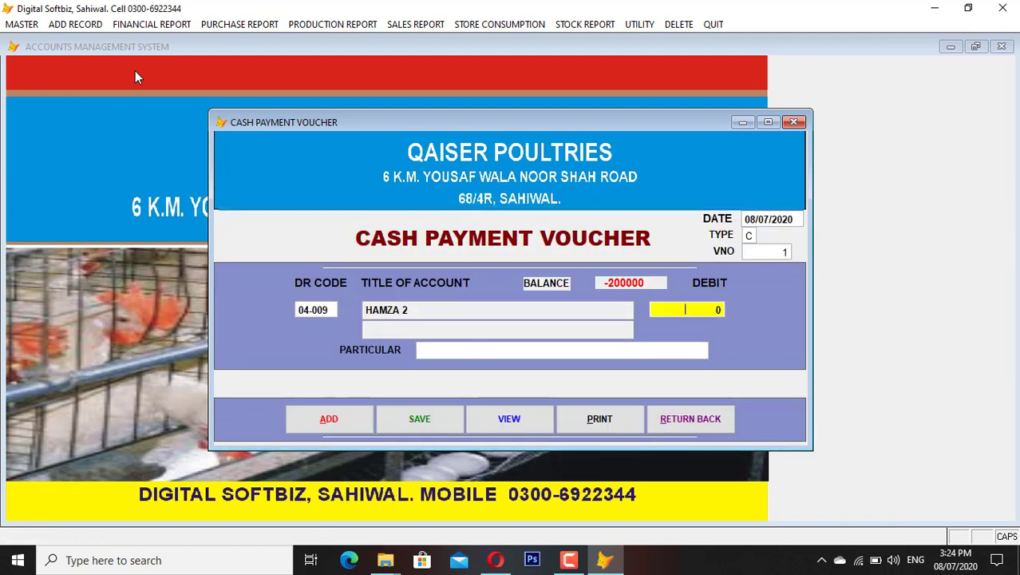
# - Enter a debit of 150,000 with the particular CASH PAID, save the cash payment voucher and close it
pyautogui.write('1500000')
pyautogui.press('Return')
pyautogui.write('CASH')
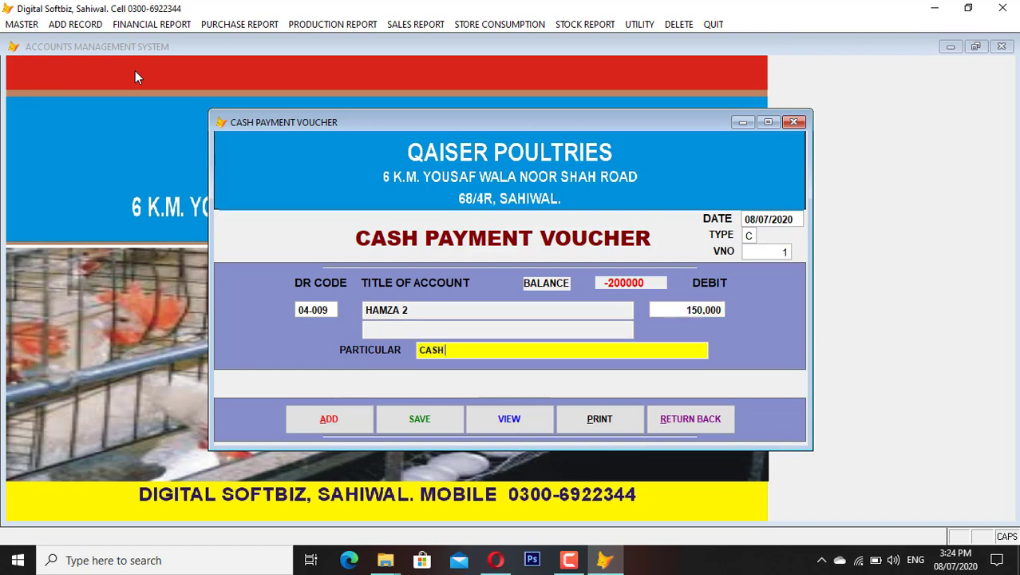
pyautogui.write(' PAID')
pyautogui.press('Return')
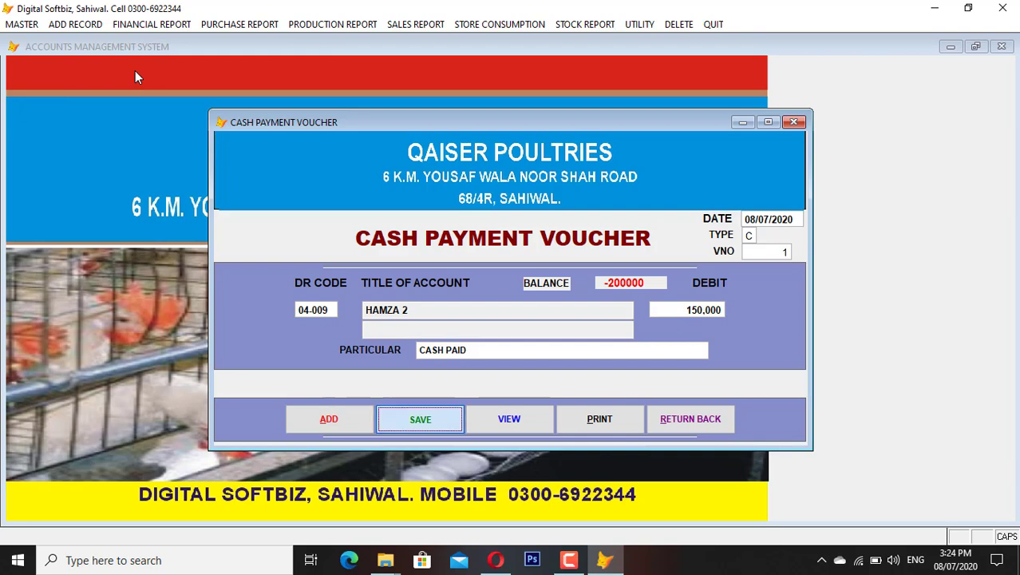
pyautogui.press('Return')
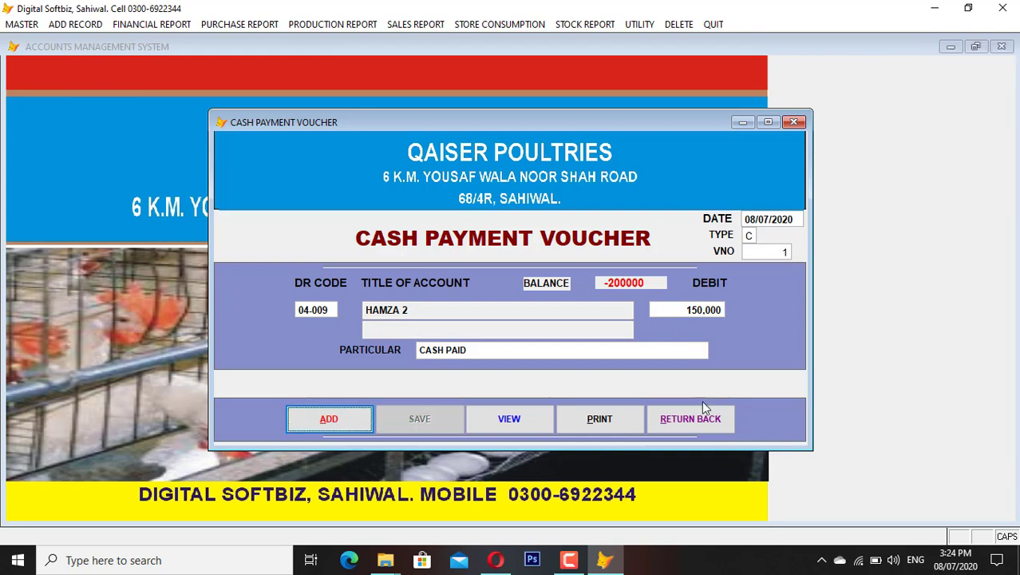
pyautogui.click(704, 414)
# - Preview the cash book of ledger 01-021 for 08/07/2020 to check the cash payment, and close the report
pyautogui.click(157, 25)
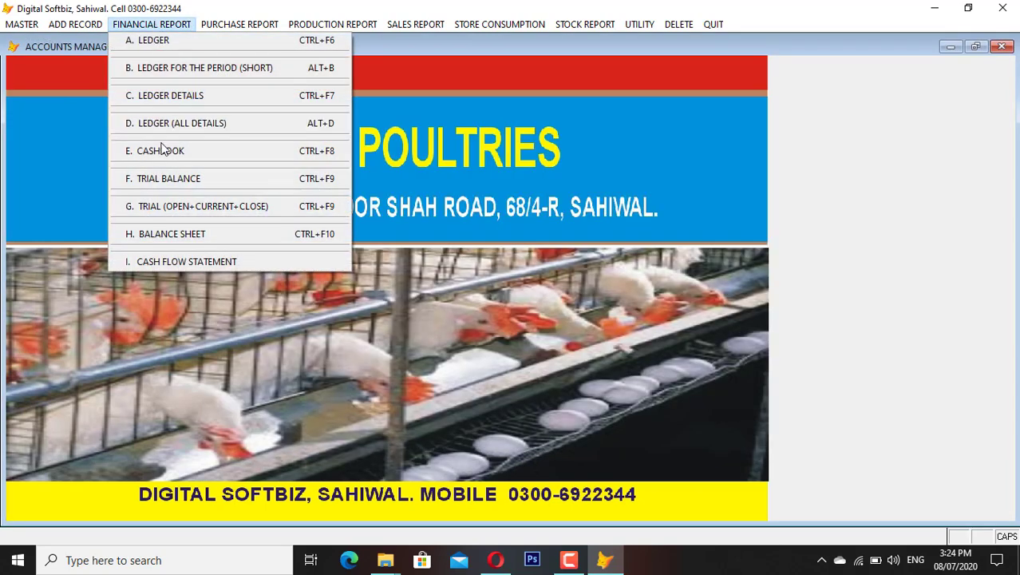
pyautogui.click(213, 155)
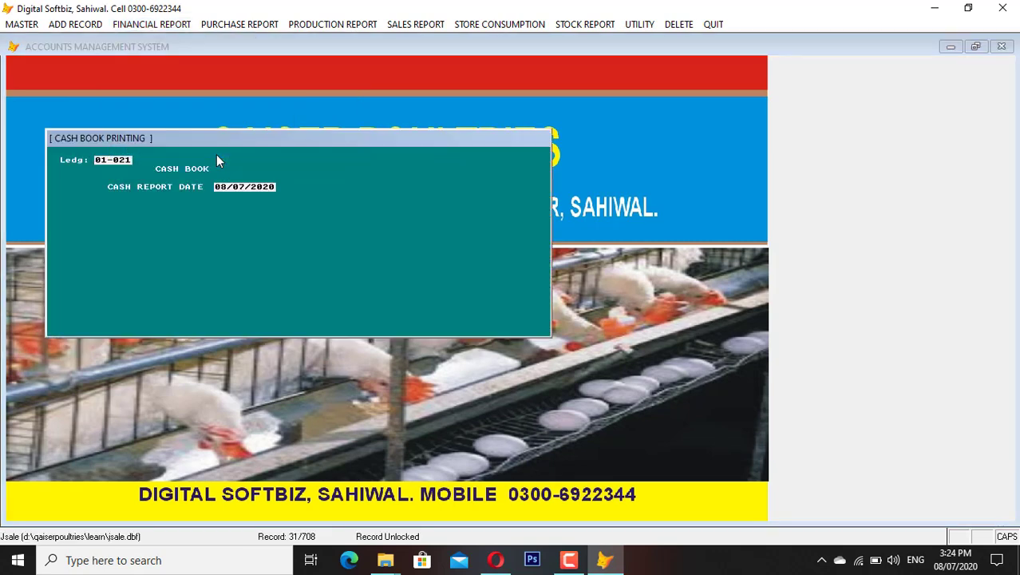
pyautogui.press('Return')
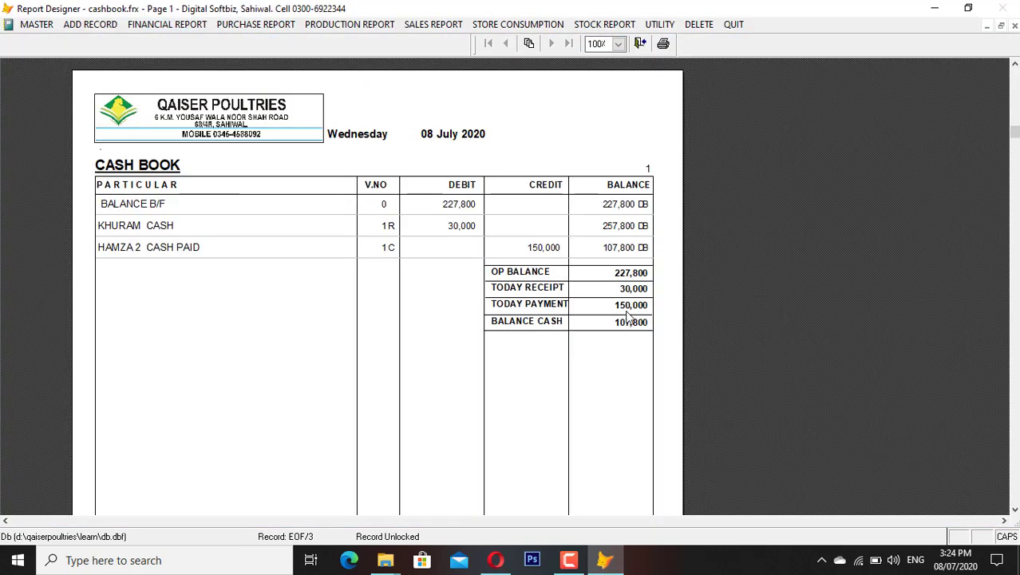
pyautogui.press('Escape')
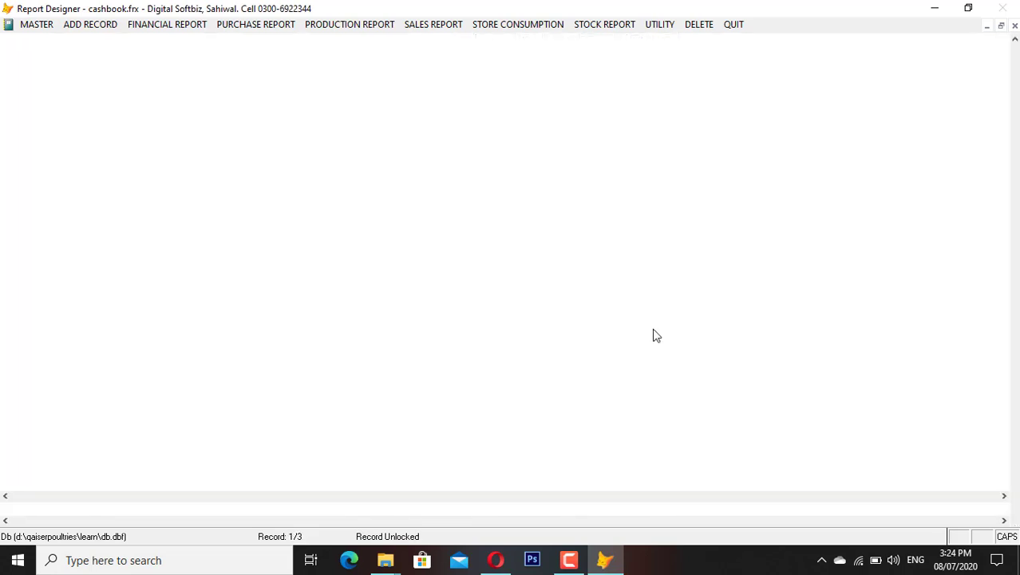
# - Preview the ledger of account 04-009 on screen to check the payment entry, and close the report and ledger form
pyautogui.click(132, 26)
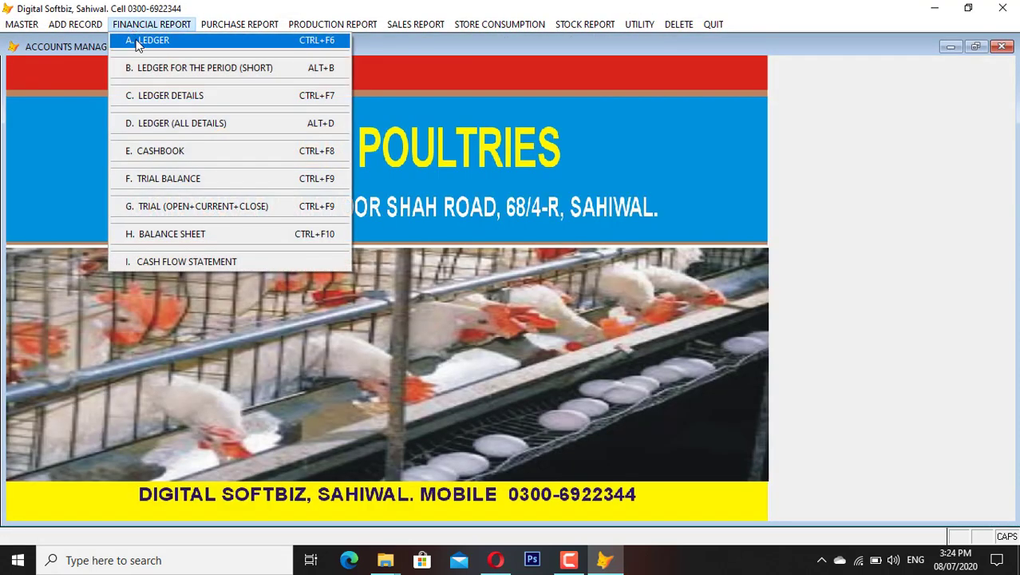
pyautogui.click(136, 39)
pyautogui.write('HAMZ')
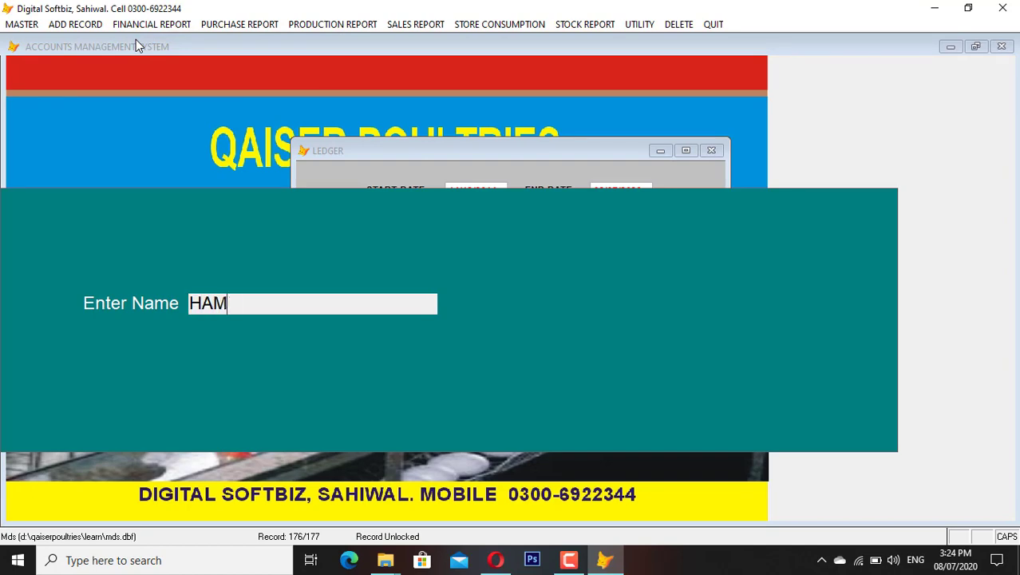
pyautogui.press('Return')
pyautogui.press('Down')
pyautogui.press('Return')
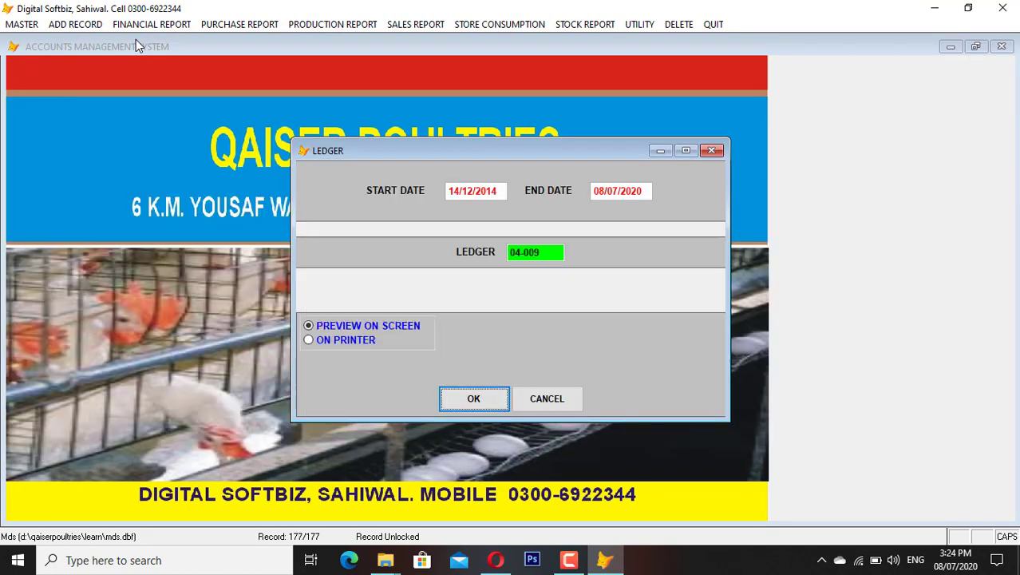
pyautogui.press('Return')
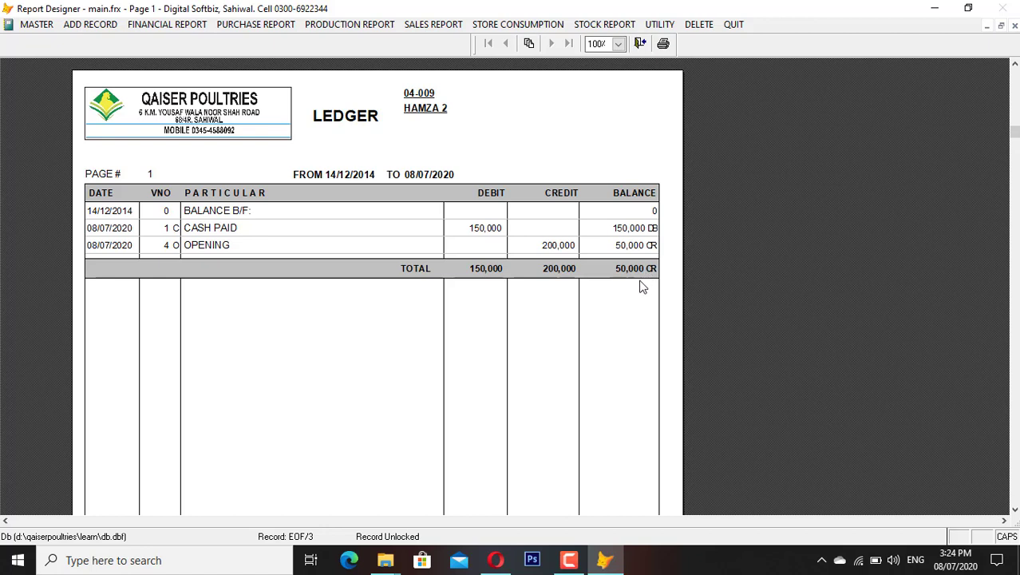
pyautogui.press('Escape')
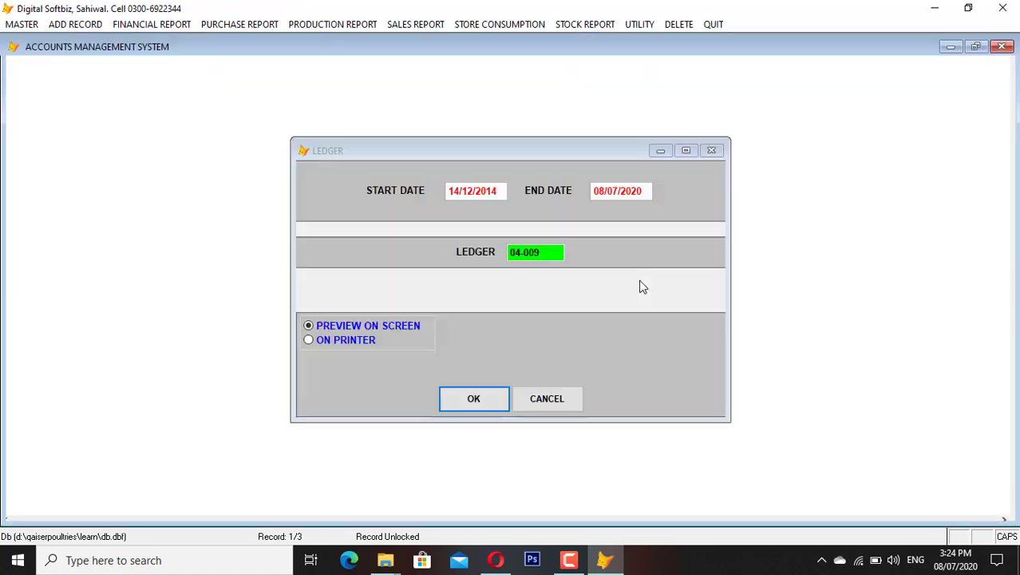
pyautogui.press('Escape')
# - Start a new account title with code 01-001 in the master title of accounts
pyautogui.click(10, 25)
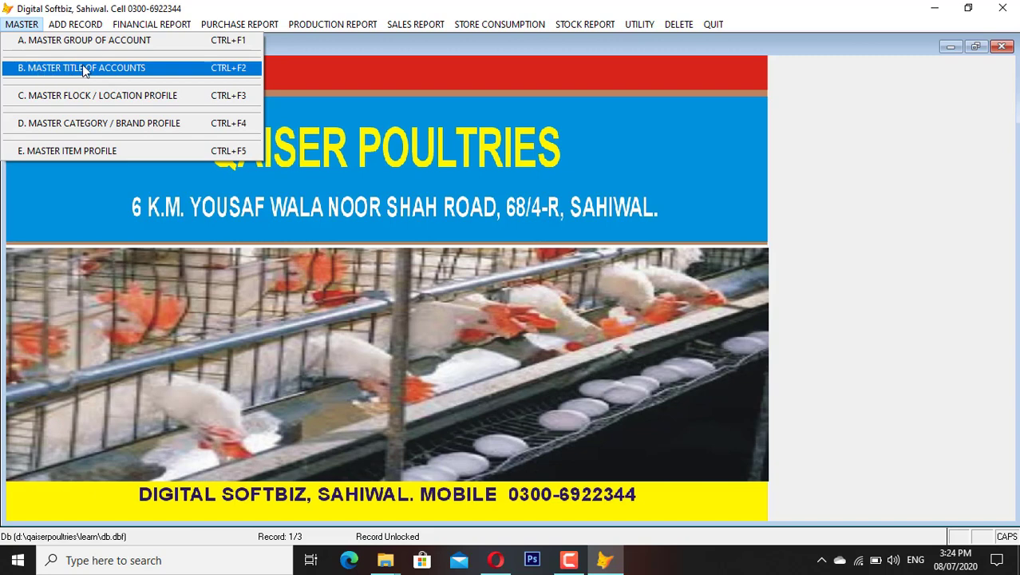
pyautogui.moveTo(93, 25)
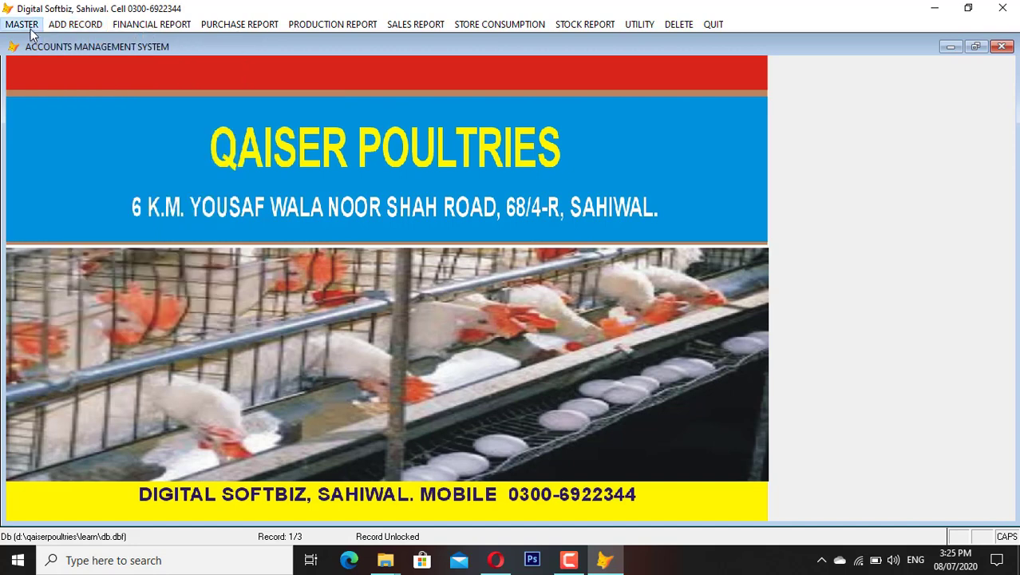
pyautogui.moveTo(22, 24)
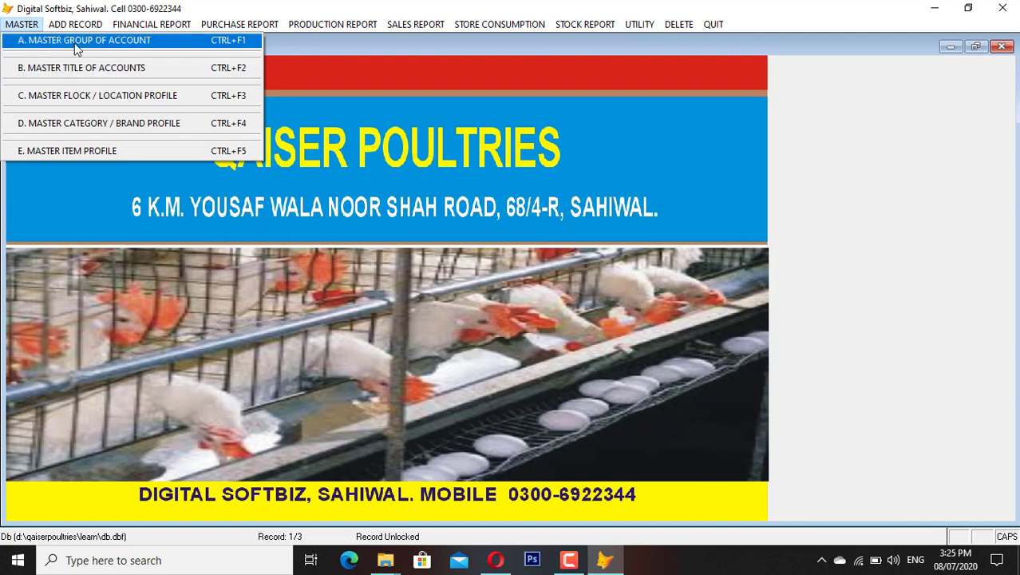
pyautogui.click(74, 67)
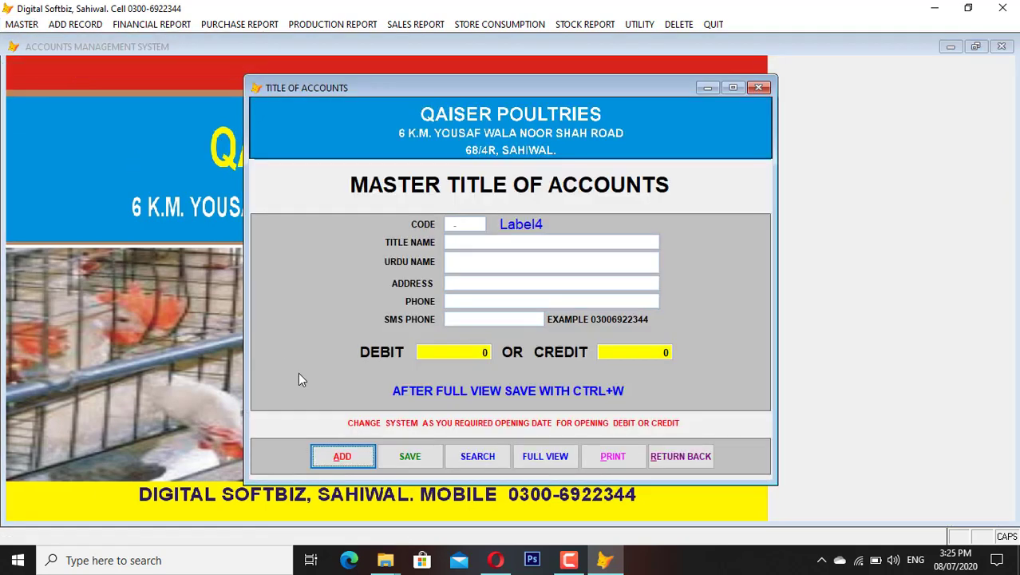
pyautogui.click(343, 457)
pyautogui.write('01-001')
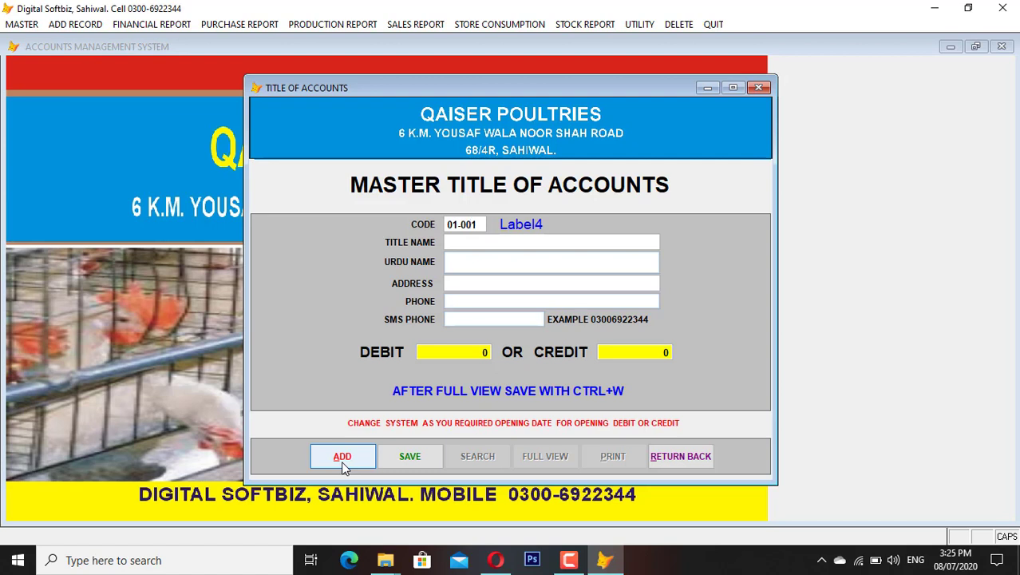
pyautogui.press('Return')
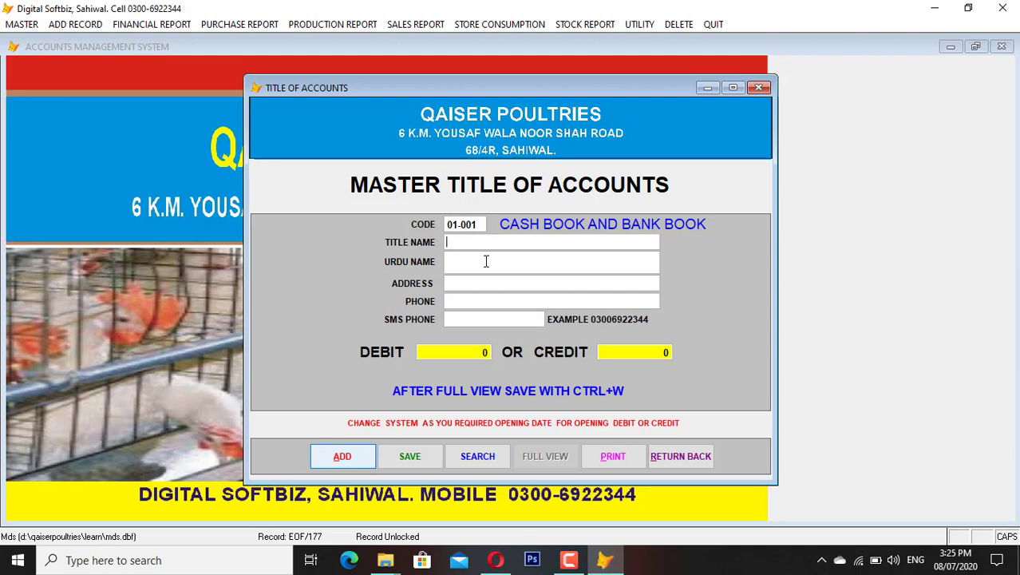
# - Name the account MCB BANK with an opening debit of 1,000,000, save the record and close the form
pyautogui.write('MCB BANK')
pyautogui.write('1,000,00')
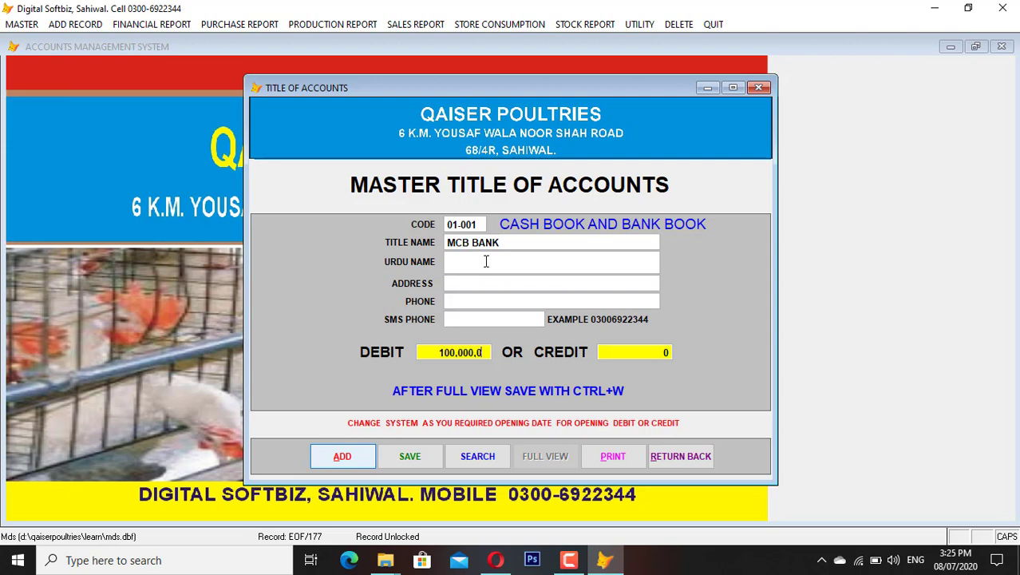
pyautogui.write('0')
pyautogui.press('Return')
pyautogui.press('Return')
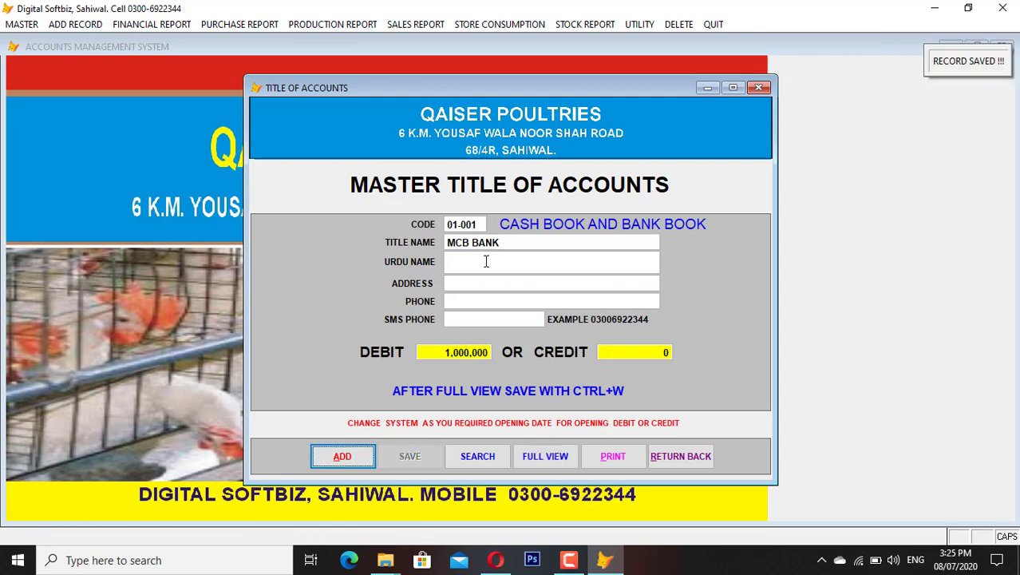
pyautogui.click(681, 455)
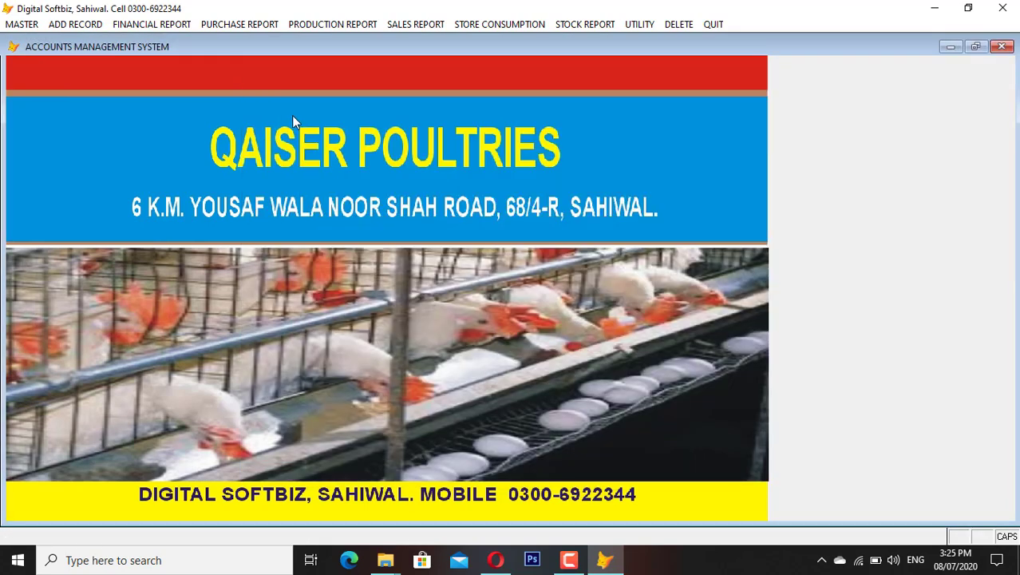
# - Start a debit / credit voucher dated 08/07/2020 and choose account 04-009 as the debit account
pyautogui.click(102, 27)
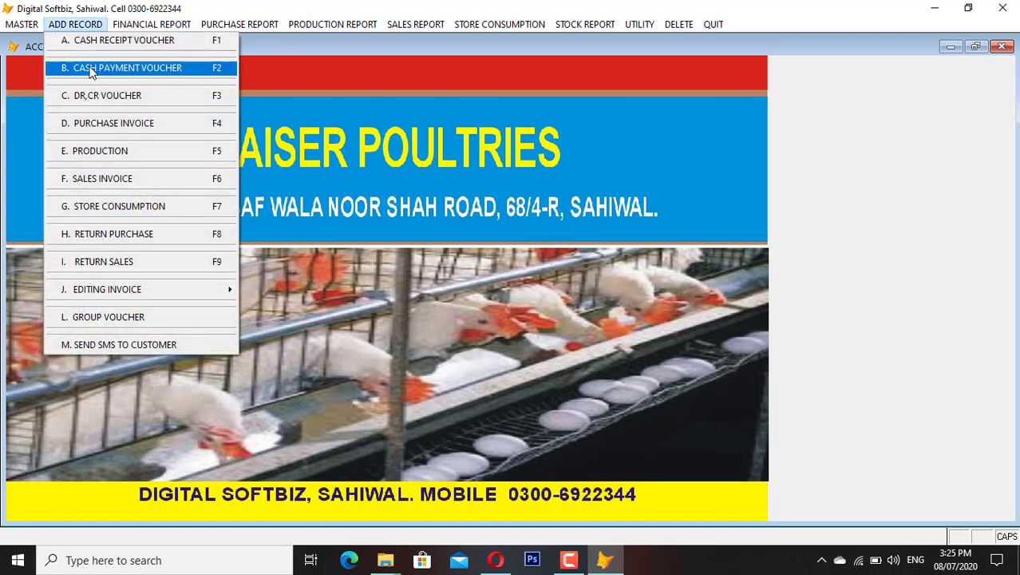
pyautogui.click(126, 100)
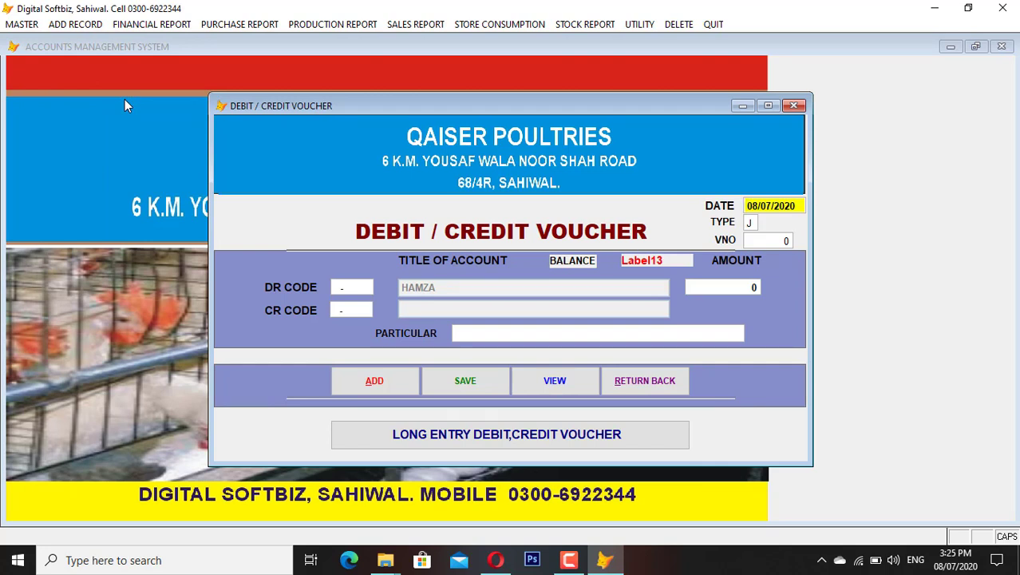
pyautogui.press('Return')
pyautogui.press('Return')
pyautogui.press('Return')
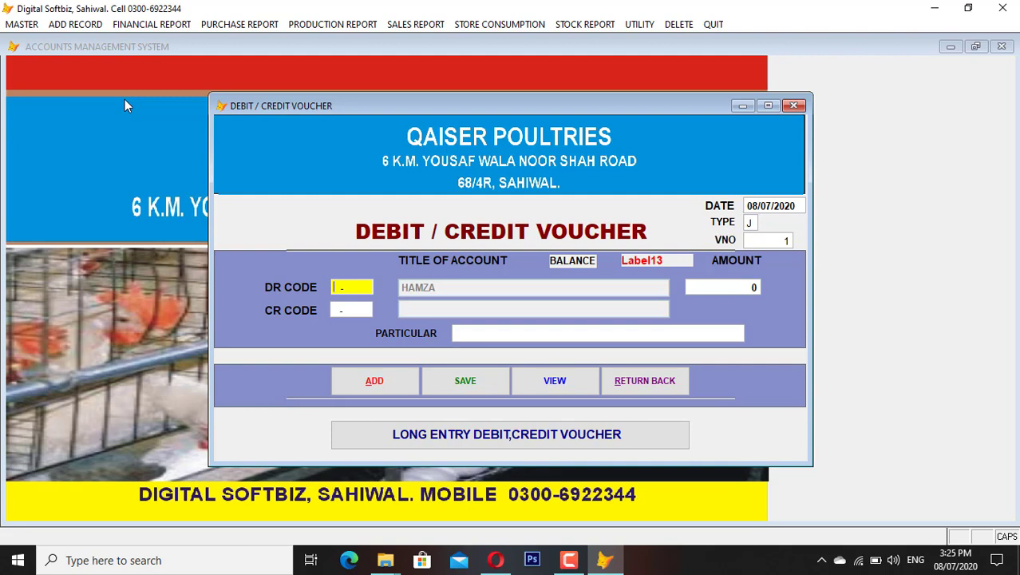
pyautogui.press('Return')
pyautogui.write('HAMZA')
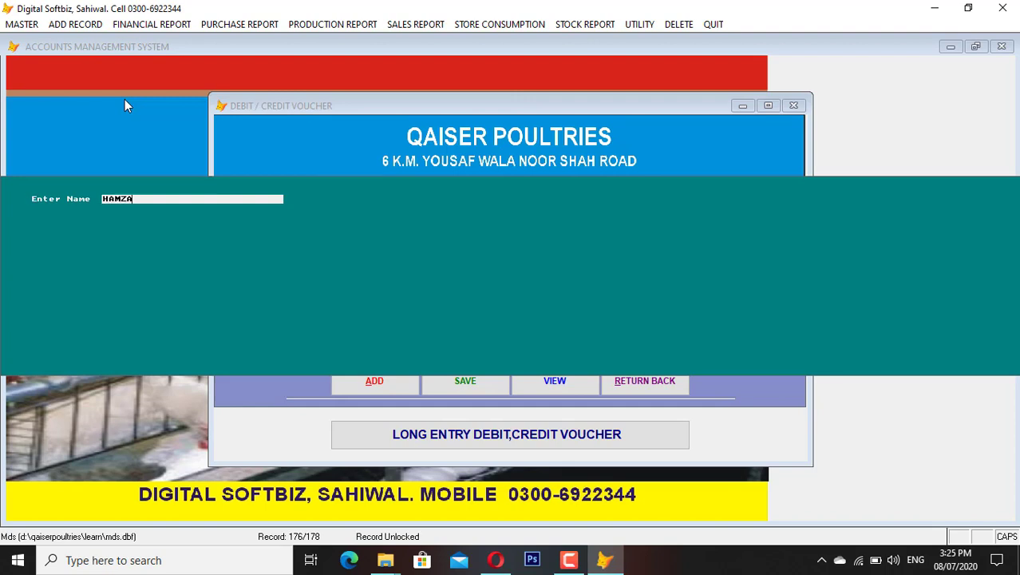
pyautogui.press('Return')
pyautogui.press('Down')
pyautogui.press('Return')
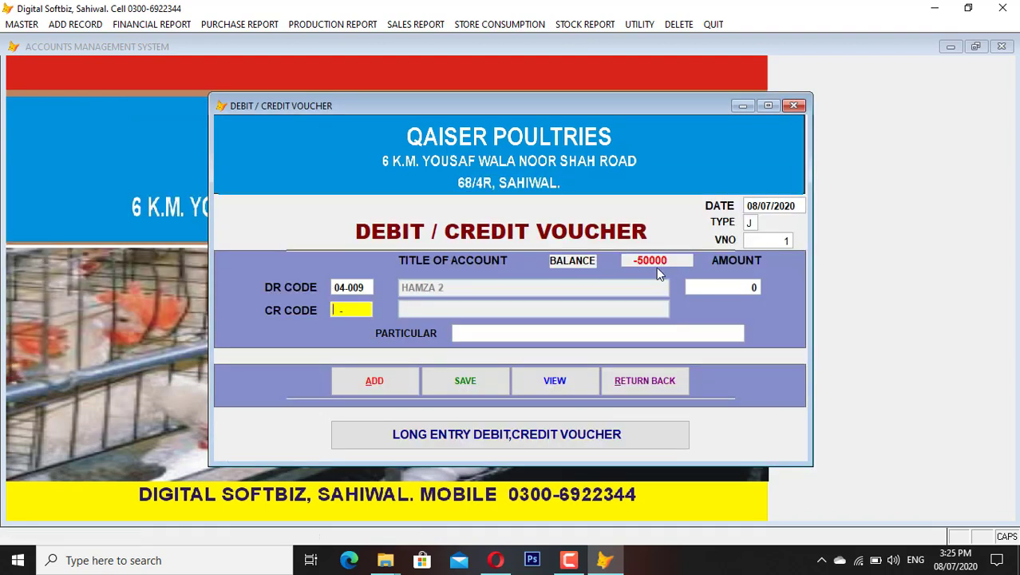
# - Choose MCB BANK, code 01-001, from the master ledger list as the voucher's credit account
pyautogui.press('Return')
pyautogui.write('M')
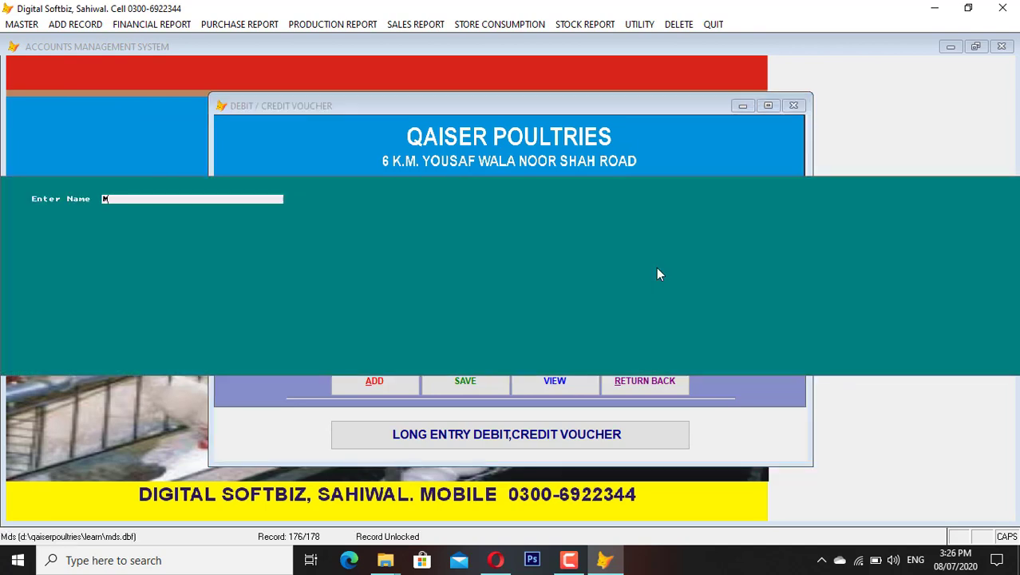
pyautogui.write('EE')
pyautogui.press('Return')
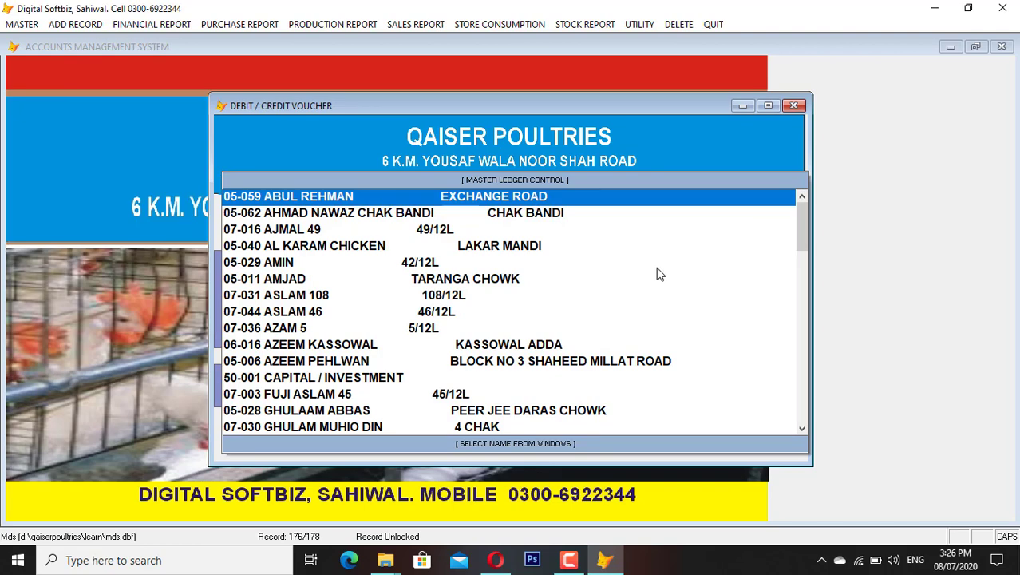
pyautogui.press('Down')
pyautogui.press('Down')
pyautogui.press('Down')
pyautogui.press('Down')
pyautogui.press('Down')
pyautogui.press('Down')
pyautogui.press('Down')
pyautogui.press('Down')
pyautogui.press('Down')
pyautogui.press('Down')
pyautogui.press('Down')
pyautogui.press('Down')
pyautogui.press('Down')
pyautogui.press('Down')
pyautogui.press('Down')
pyautogui.press('Down')
pyautogui.press('Down')
pyautogui.press('Down')
pyautogui.press('Down')
pyautogui.press('Down')
pyautogui.press('Down')
pyautogui.press('Down')
pyautogui.press('Down')
pyautogui.press('Down')
pyautogui.press('Down')
pyautogui.press('Down')
pyautogui.press('Down')
pyautogui.press('Down')
pyautogui.press('Down')
pyautogui.press('Down')
pyautogui.press('Down')
pyautogui.press('Down')
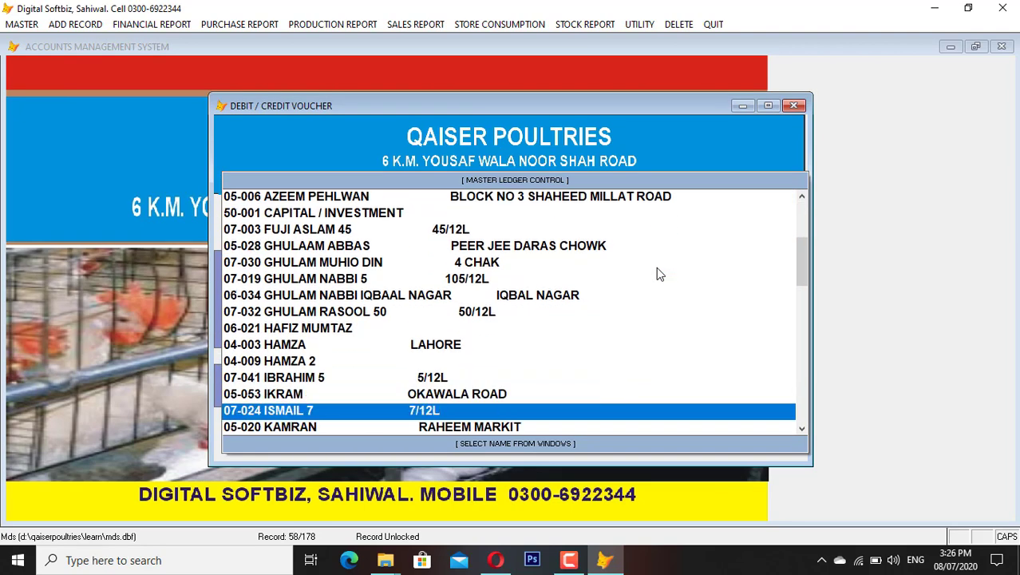
pyautogui.scroll(-1, 656, 274)
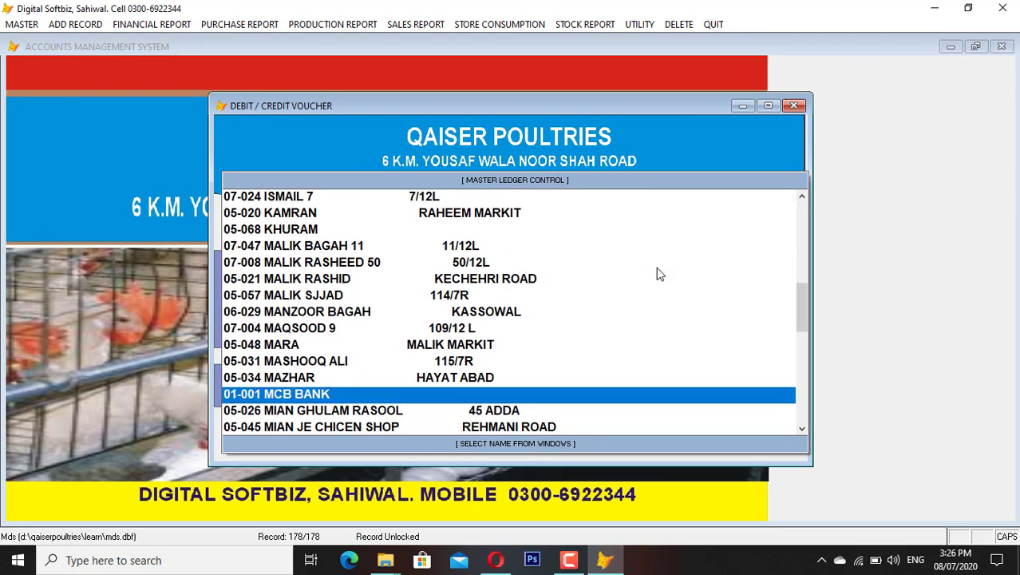
pyautogui.press('Return')
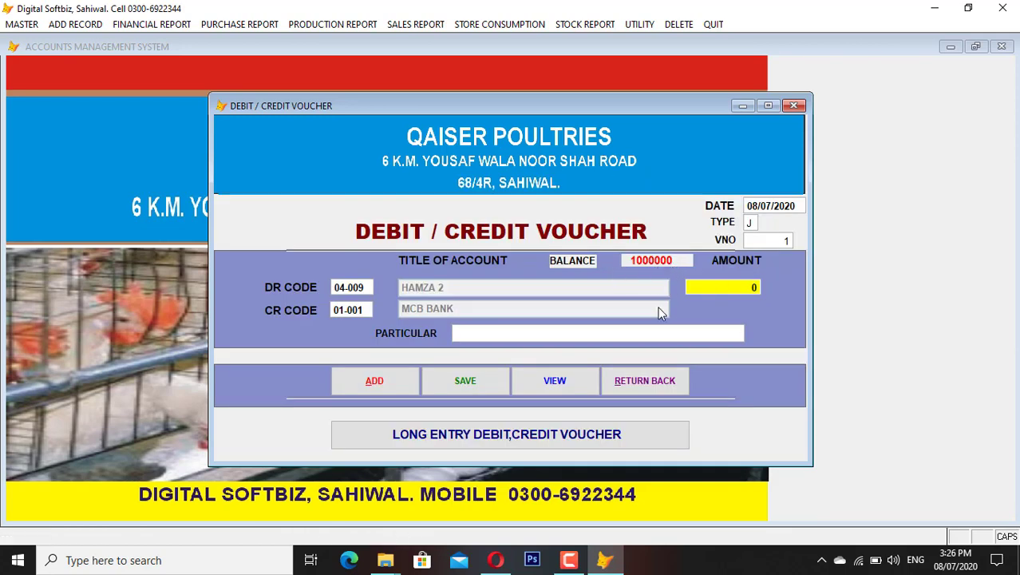
# - Enter an amount of 50,000 with the particular ONLINE, save the debit / credit voucher and close the form
pyautogui.write('50000')
pyautogui.press('Return')
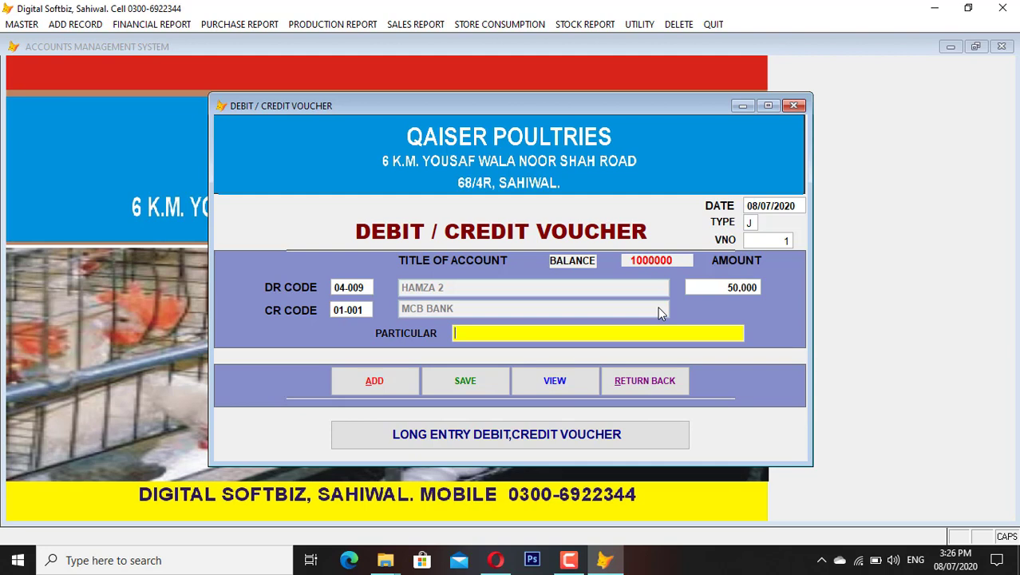
pyautogui.write('ONLINE')
pyautogui.press('Return')
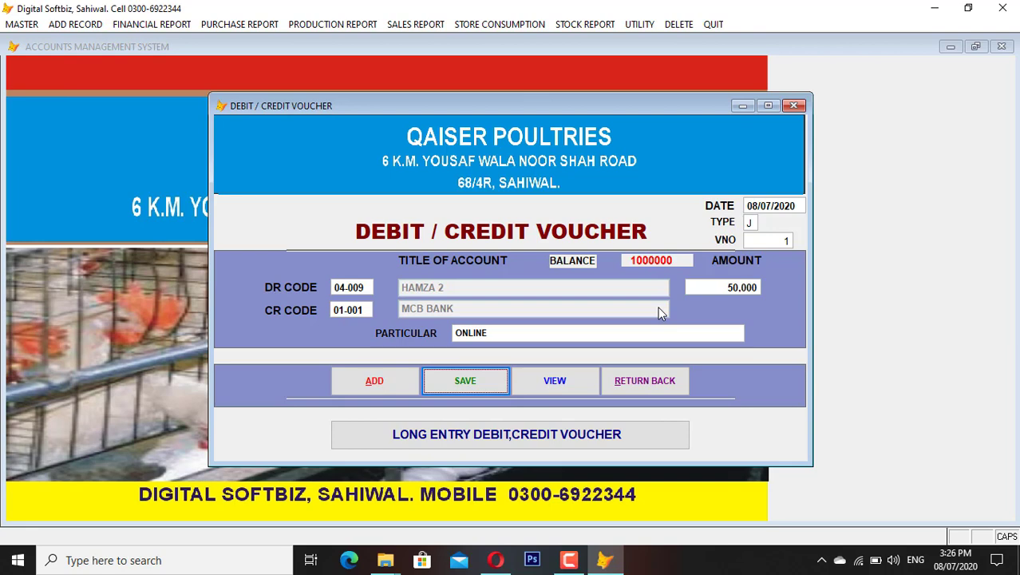
pyautogui.press('Return')
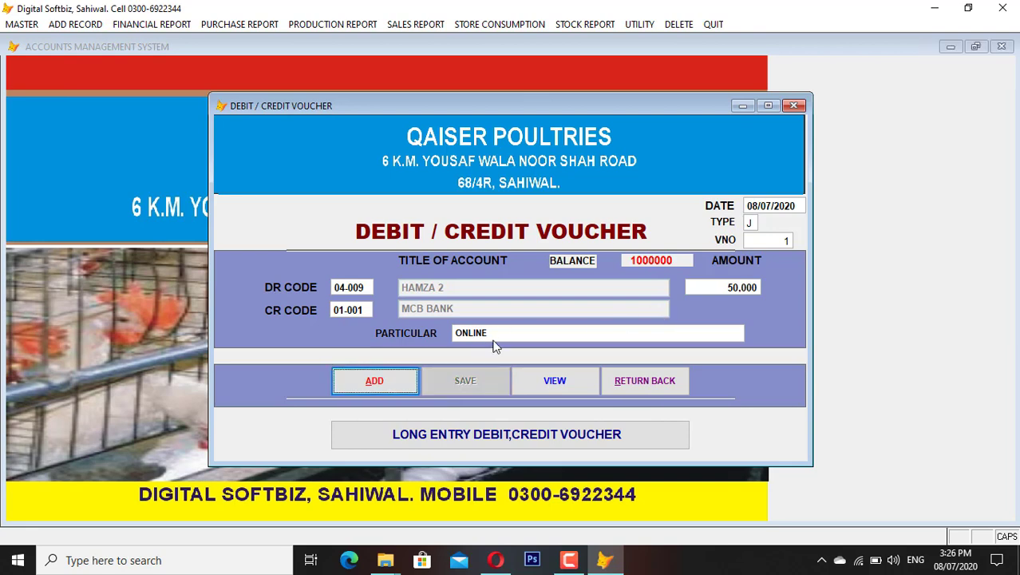
pyautogui.click(650, 384)
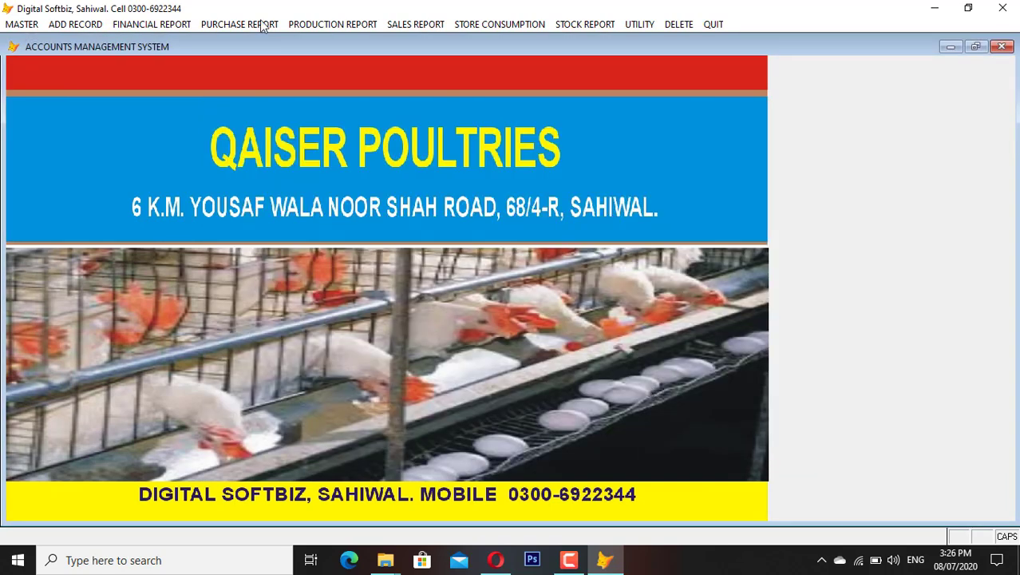
# - Preview the cash book of ledger 01-021 for 08/07/2020 to check it against the bank voucher, and close the report
pyautogui.click(160, 24)
pyautogui.click(177, 150)
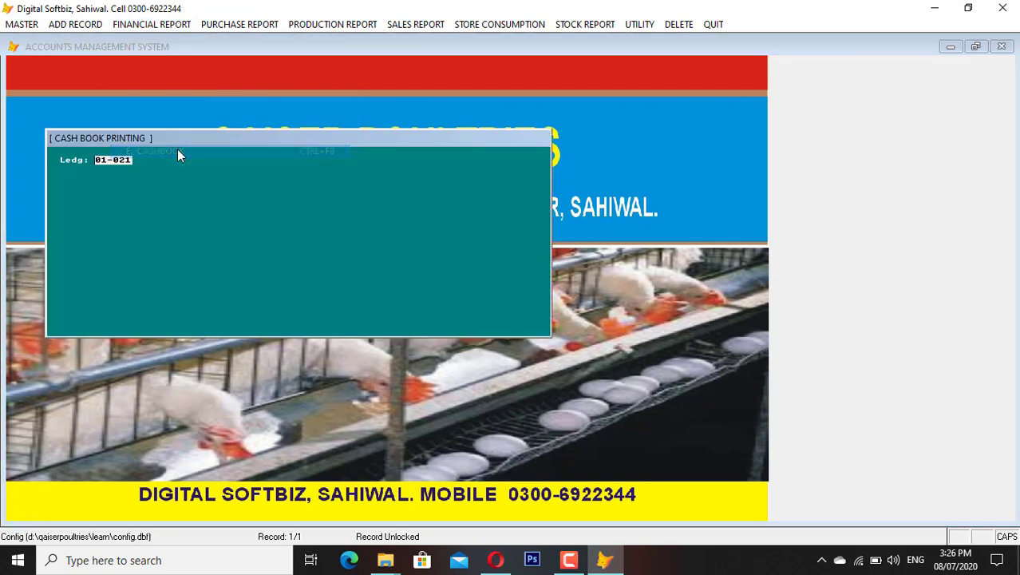
pyautogui.press('Return')
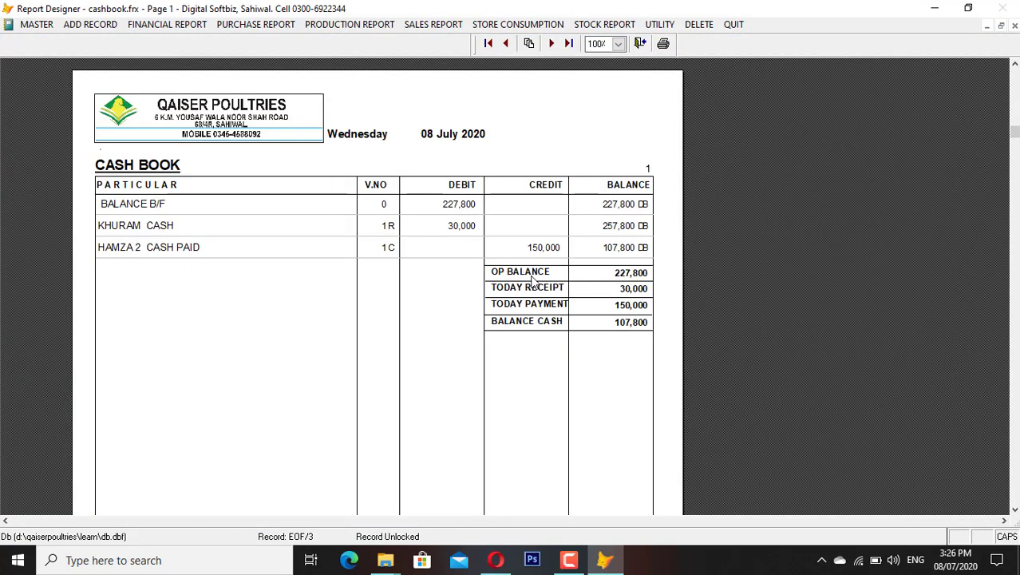
pyautogui.press('Escape')
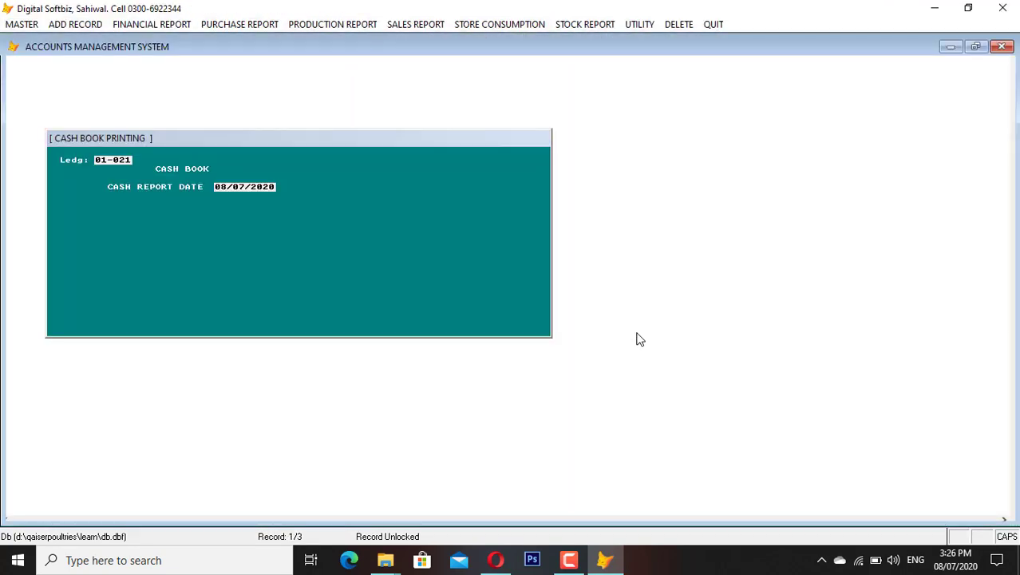
# - Preview the ledger of account 04-009 on screen to check the ONLINE entry, and close the report and ledger form
pyautogui.click(183, 24)
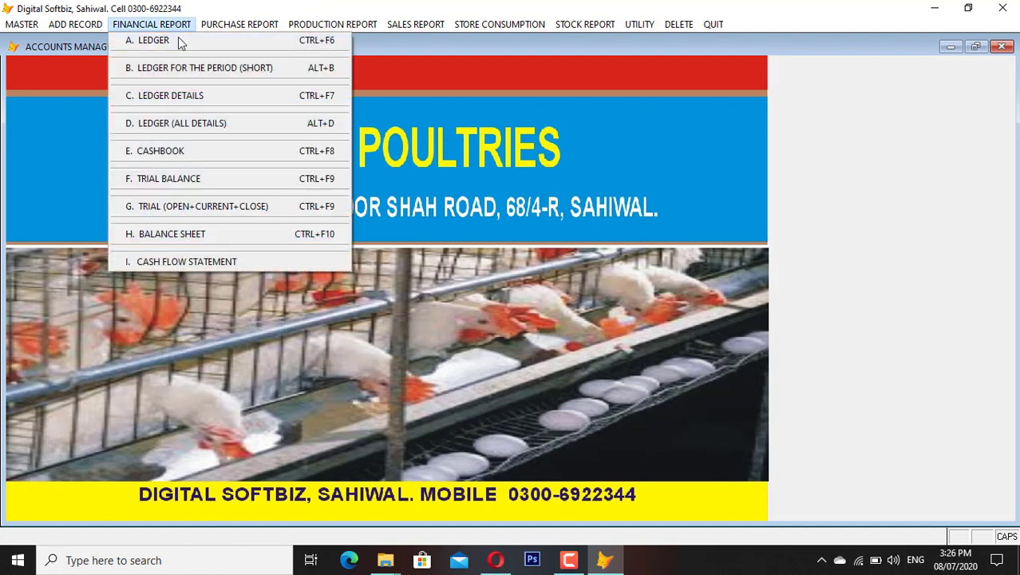
pyautogui.click(180, 39)
pyautogui.write('HAMZA')
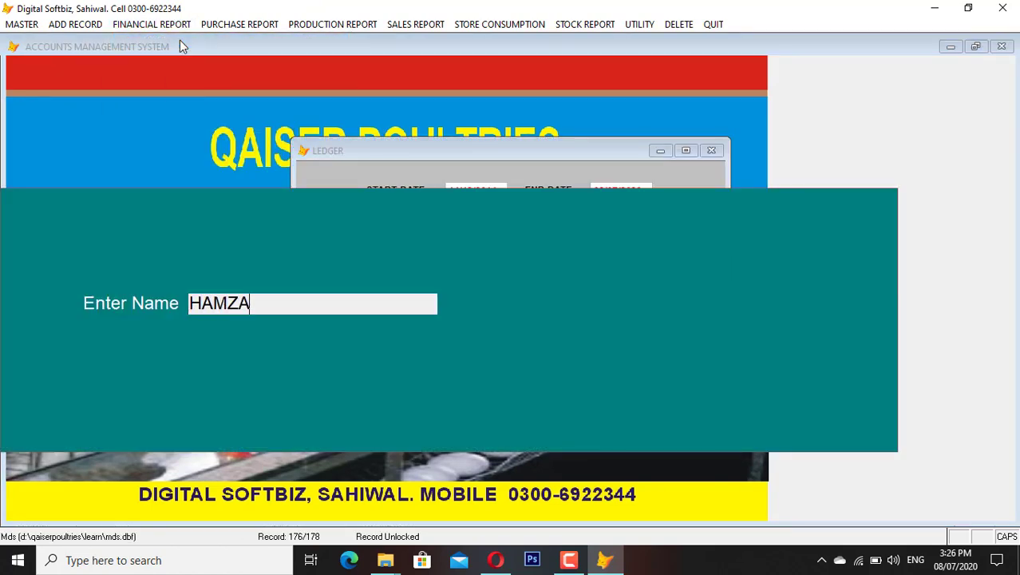
pyautogui.press('Return')
pyautogui.press('Down')
pyautogui.press('Return')
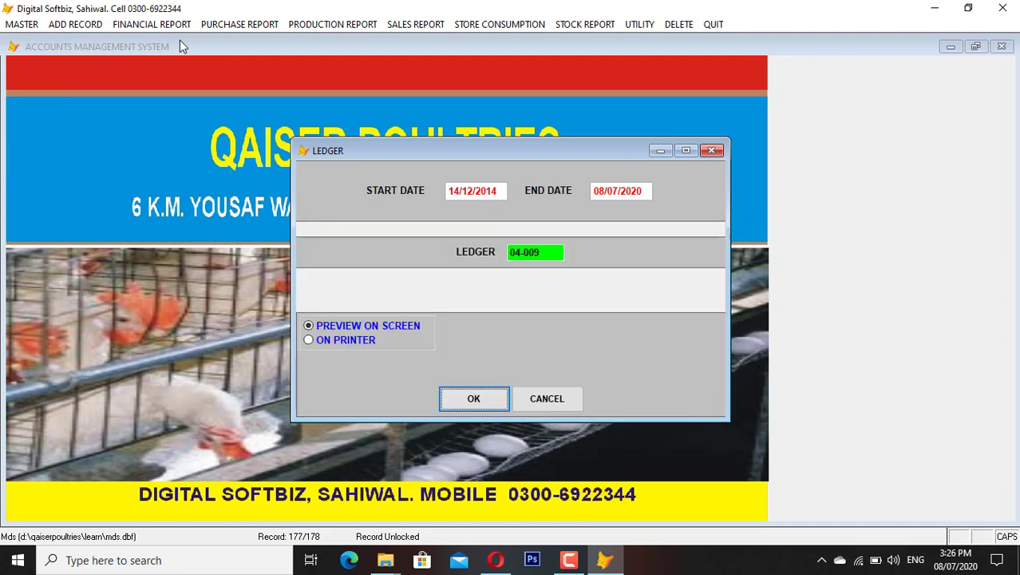
pyautogui.press('Return')
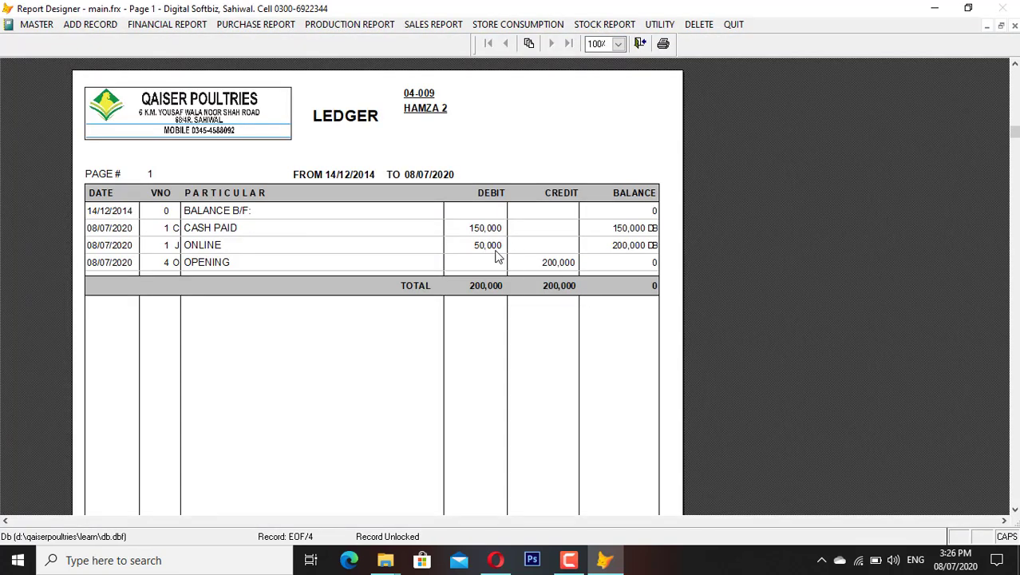
pyautogui.press('Escape')
pyautogui.press('Escape')
# - Preview the MCB BANK ledger, code 01-001, on screen to check the credit entry, and close the report
pyautogui.click(135, 22)
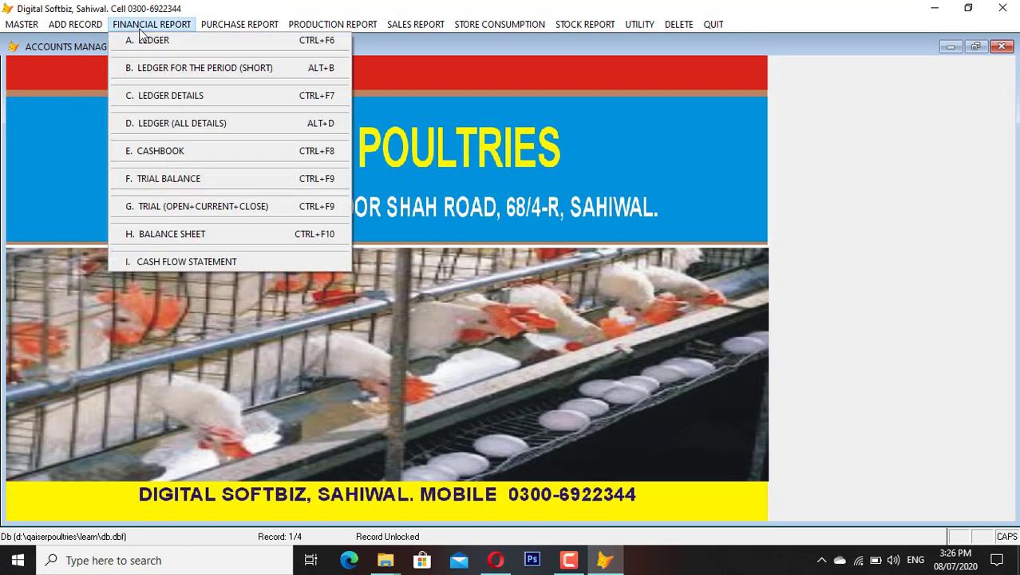
pyautogui.click(154, 39)
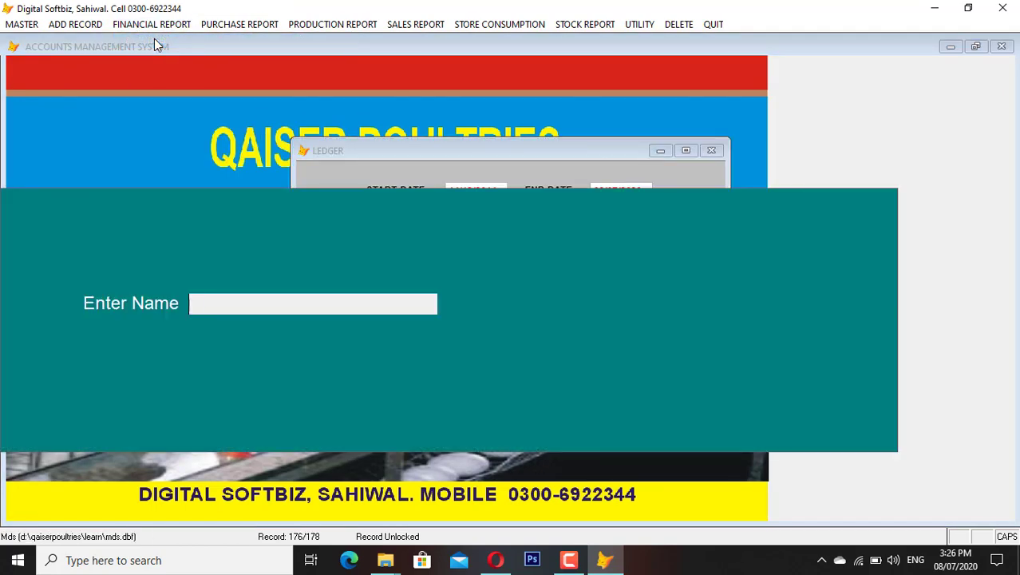
pyautogui.write('MCB')
pyautogui.press('Return')
pyautogui.press('Return')
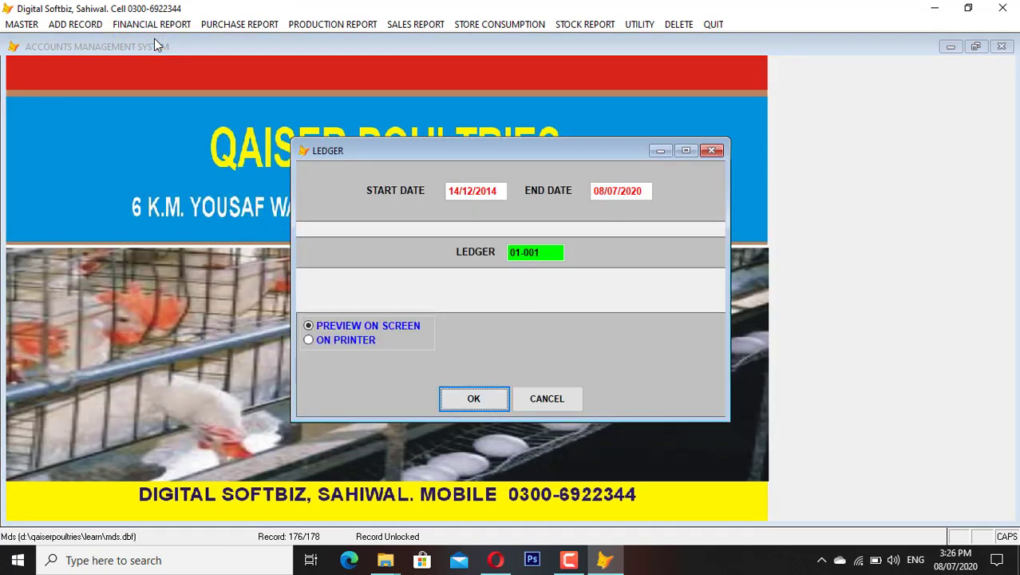
pyautogui.press('Return')
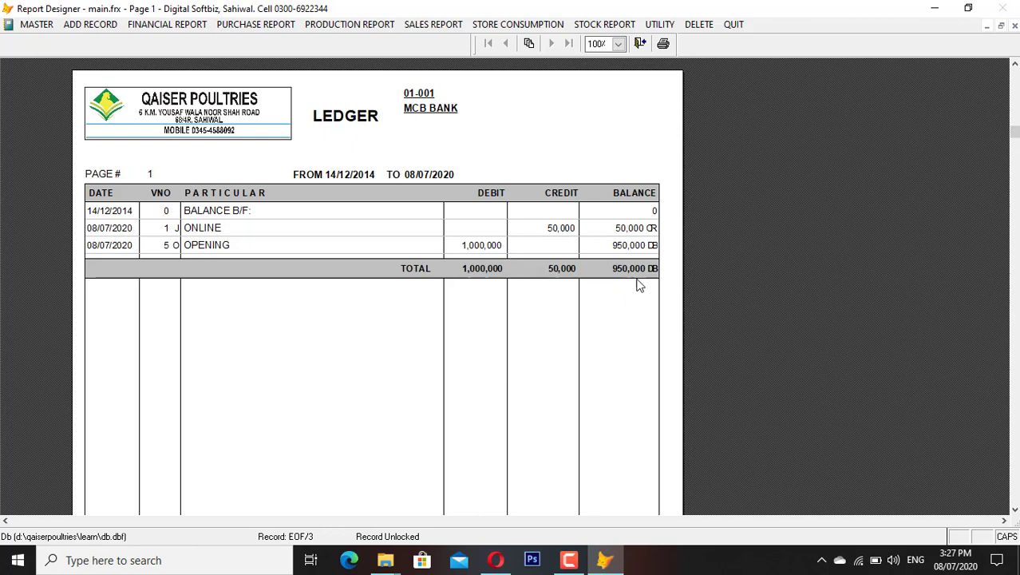
pyautogui.press('Escape')
pyautogui.click(91, 24)
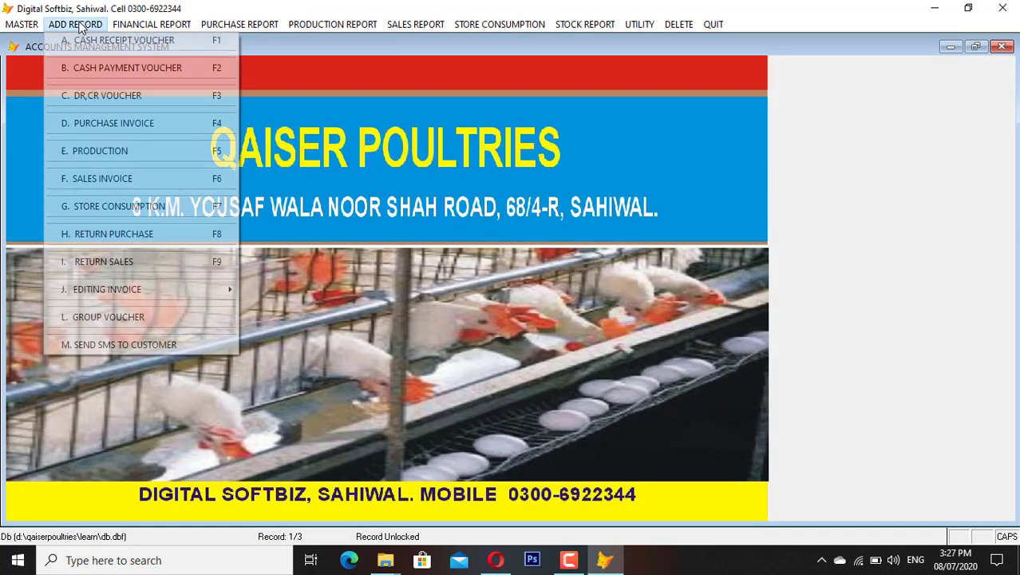
pyautogui.click(114, 102)
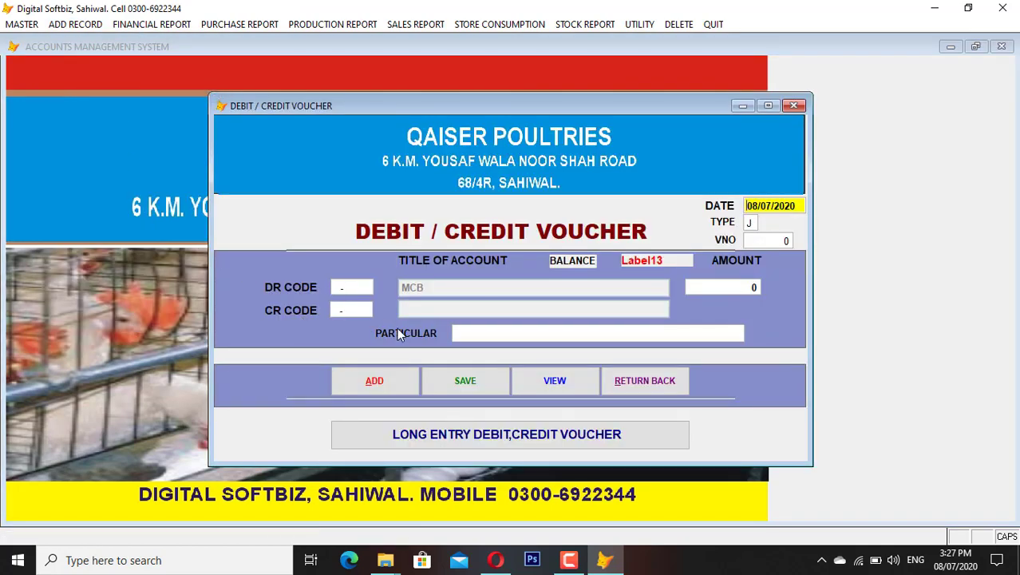
pyautogui.click(628, 384)
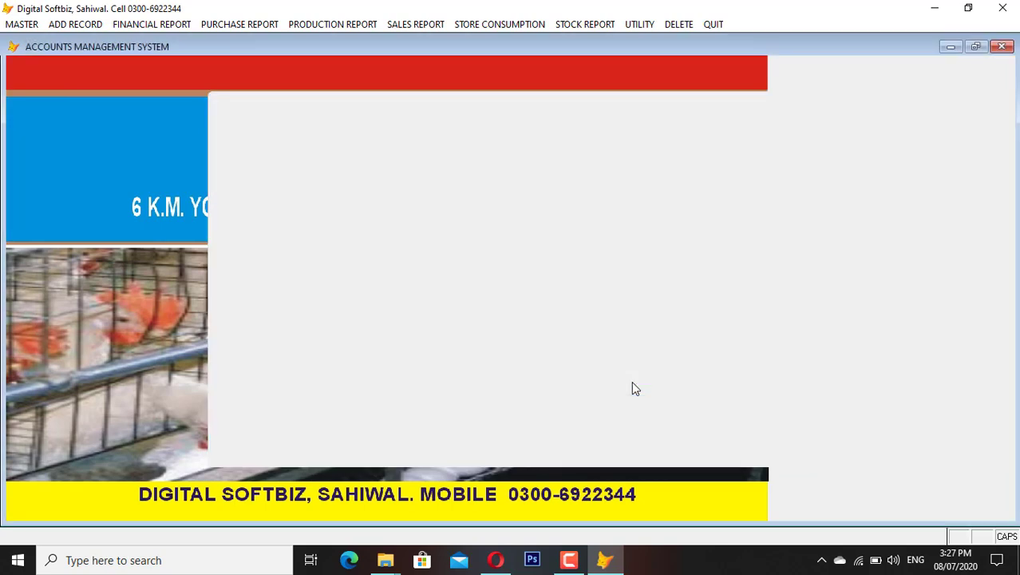
pyautogui.click(91, 25)
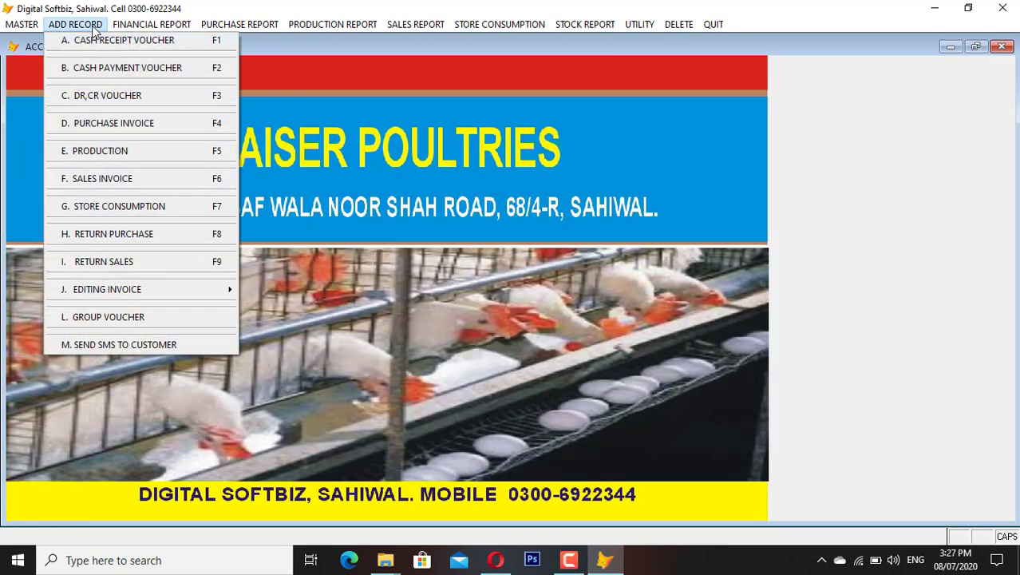
pyautogui.click(96, 27)
pyautogui.click(90, 27)
# - Open the master flock / location profile, view the full list of existing flocks and locations, and close the list
pyautogui.moveTo(30, 29)
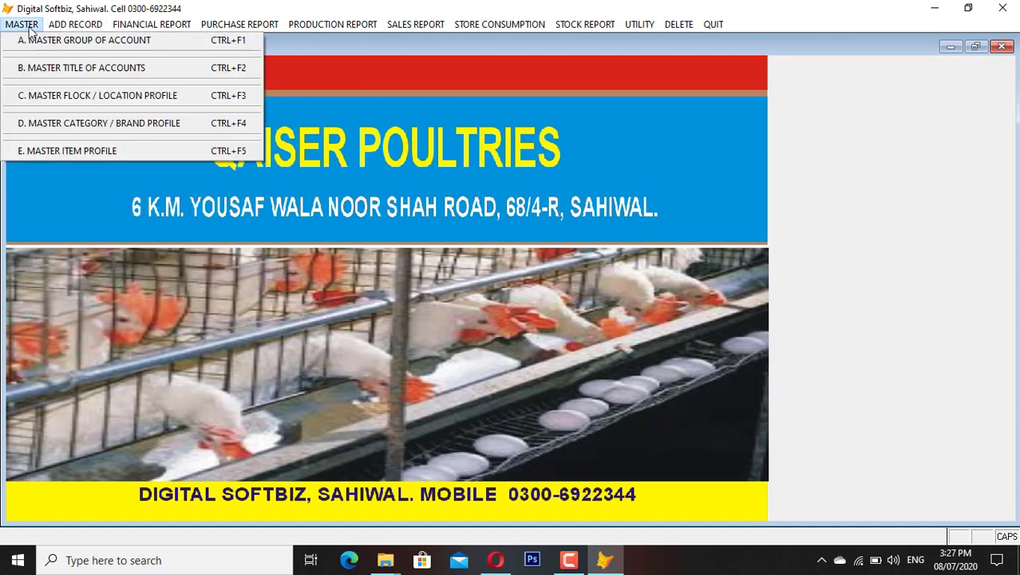
pyautogui.click(108, 96)
pyautogui.click(533, 377)
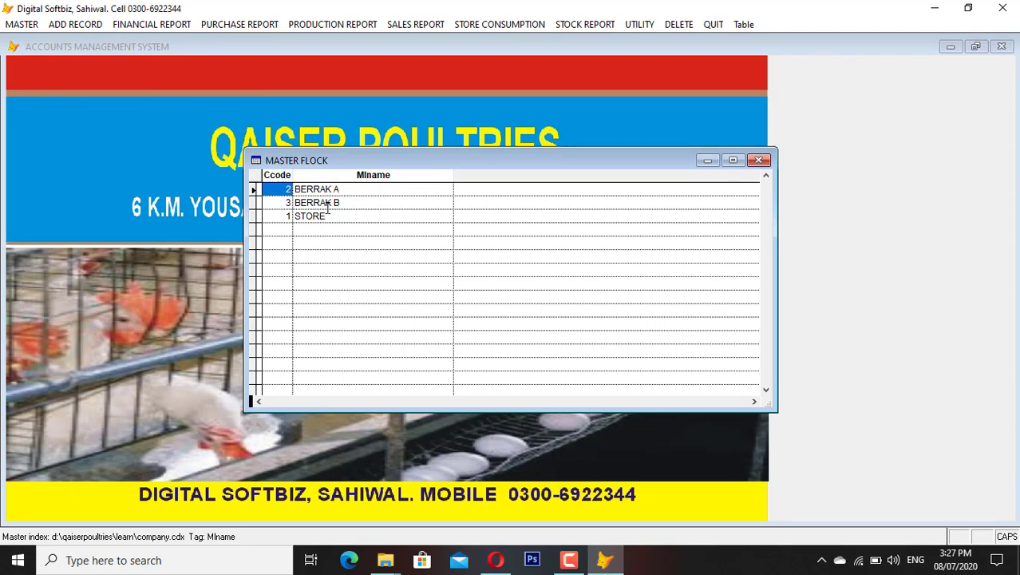
pyautogui.press('Escape')
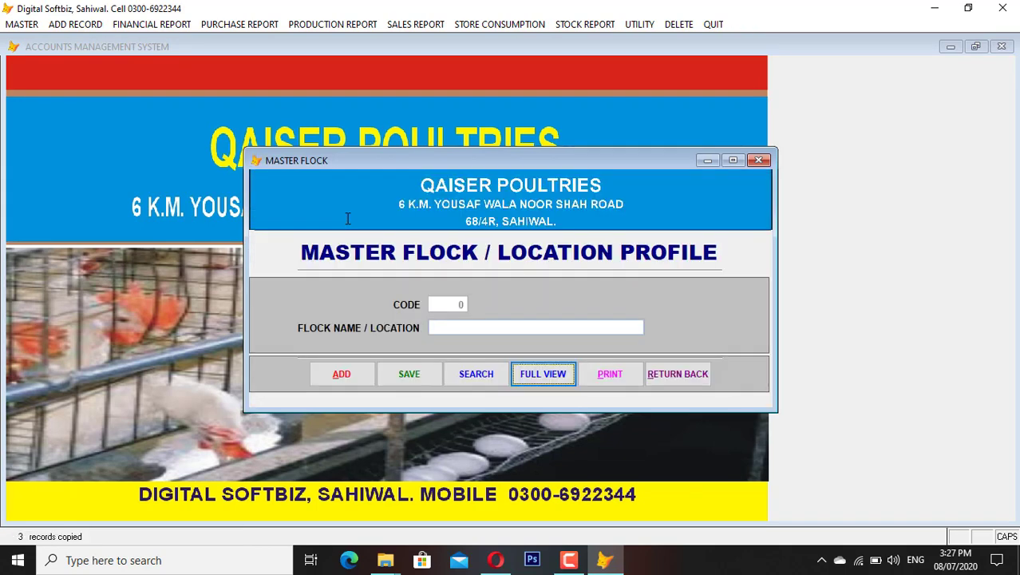
# - Add a new flock / location named BAREAK 5 with code 4 and save the record
pyautogui.click(366, 372)
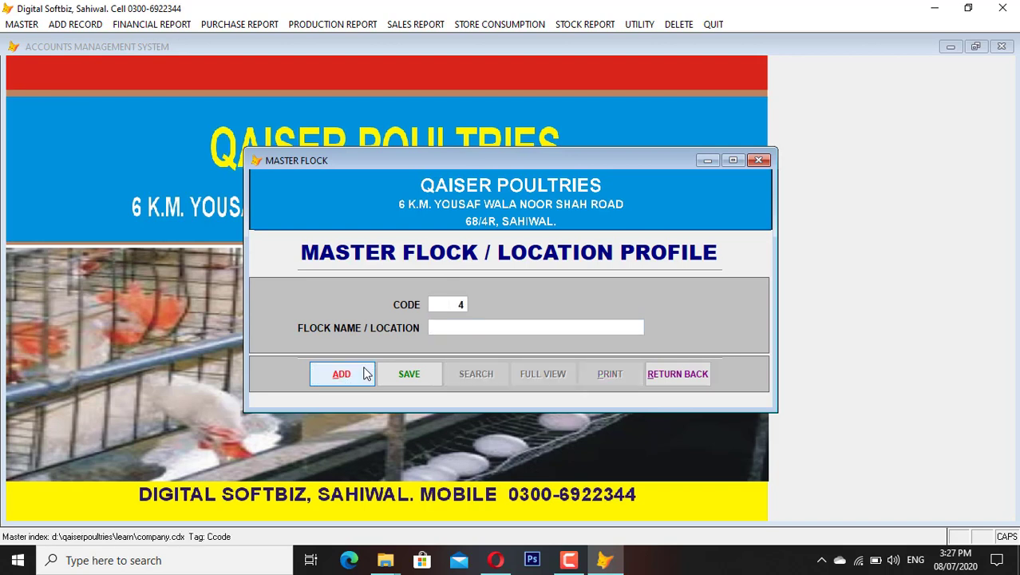
pyautogui.write('BAREAK 5')
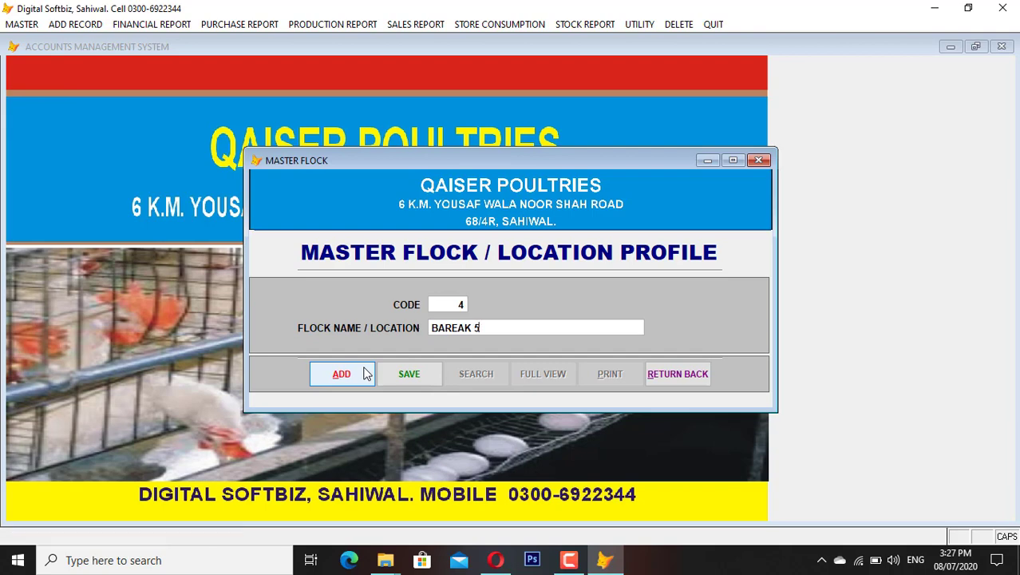
pyautogui.press('Return')
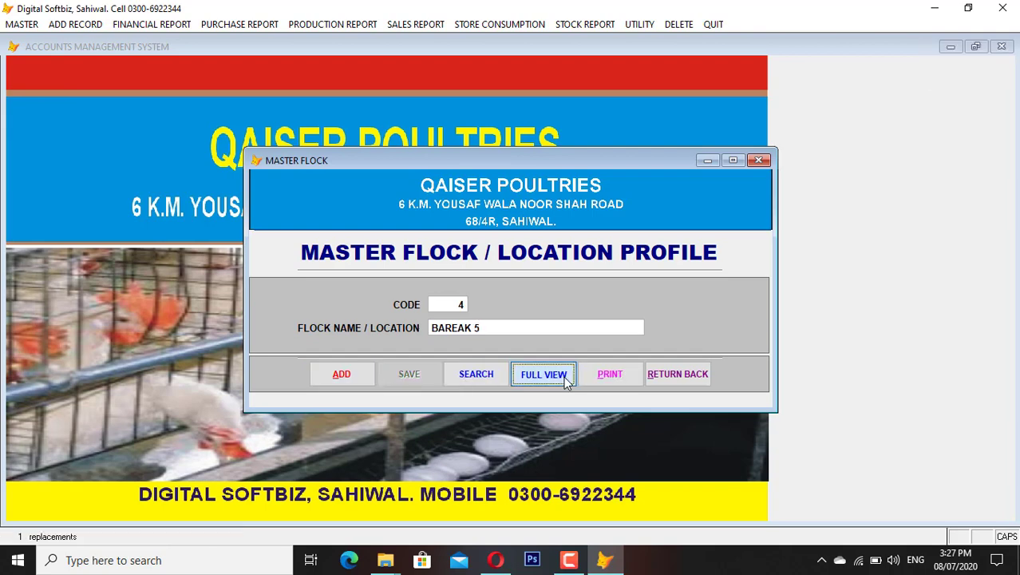
# - View the full list of flocks and locations to check the BAREAK 5 entry, and close the list and the profile form
pyautogui.click(543, 372)
pyautogui.click(335, 189)
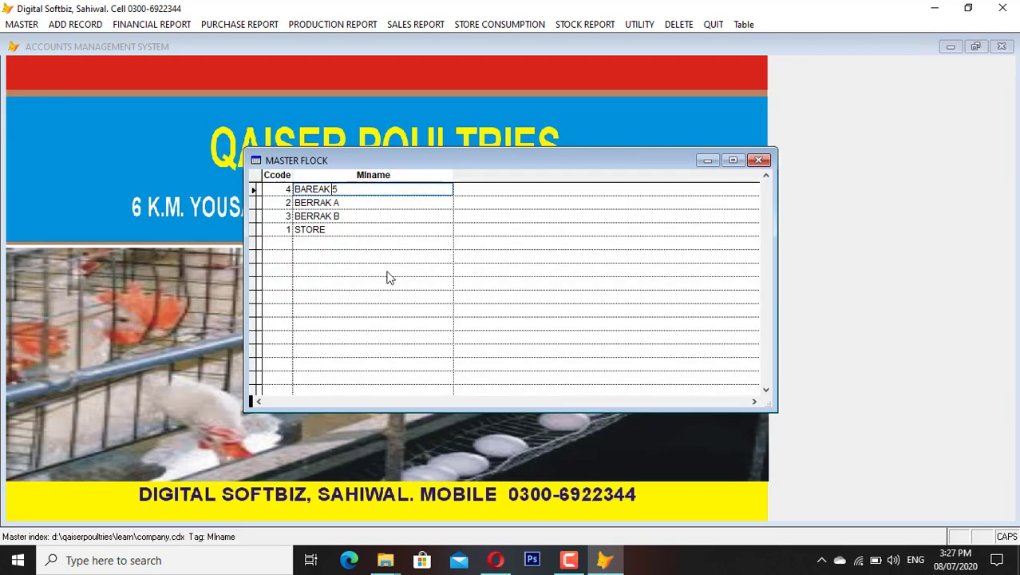
pyautogui.press('Escape')
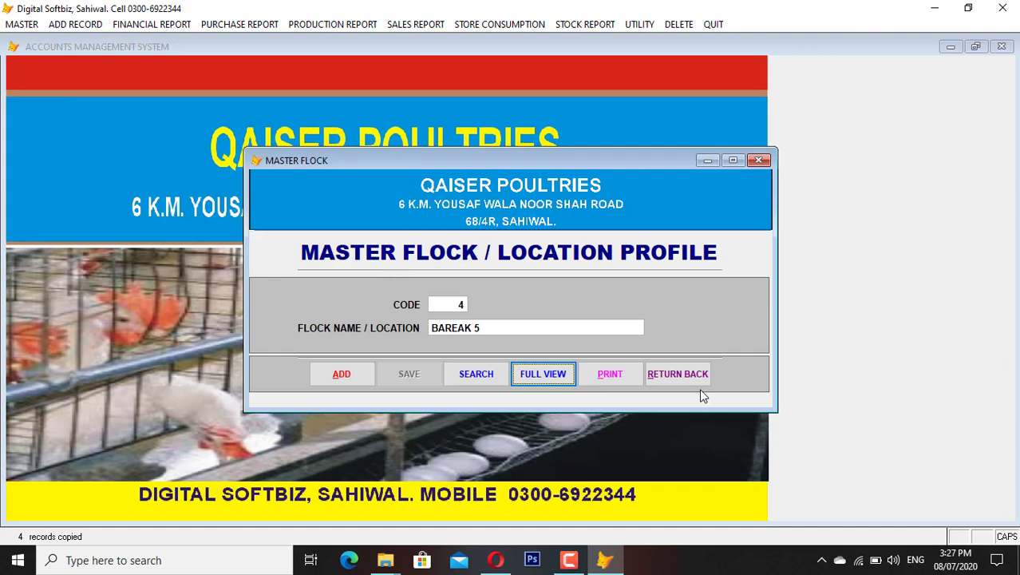
pyautogui.click(683, 375)
# - Open the master category / brand profile, look through the full list of brands, and close the list and form
pyautogui.click(21, 24)
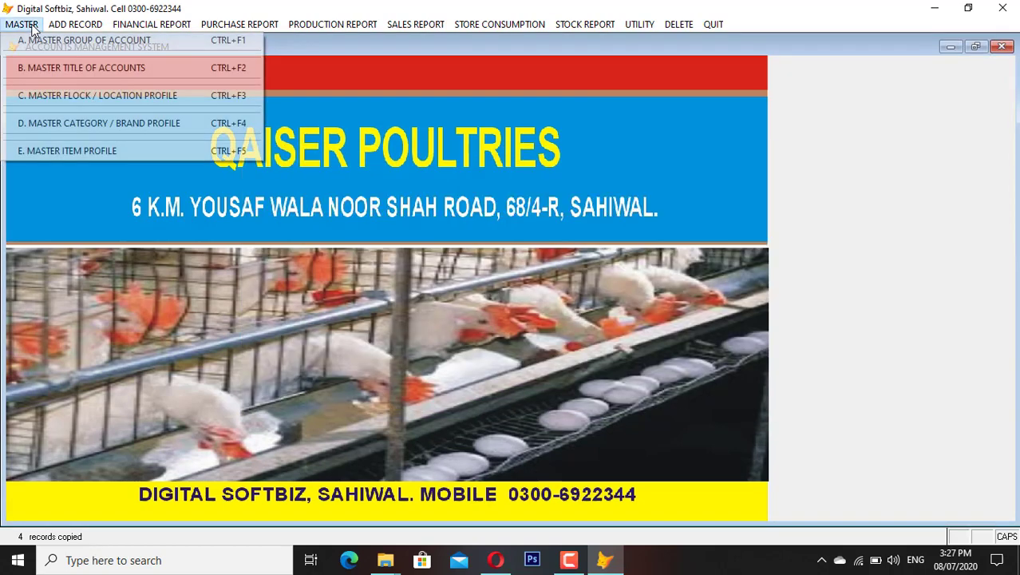
pyautogui.click(127, 125)
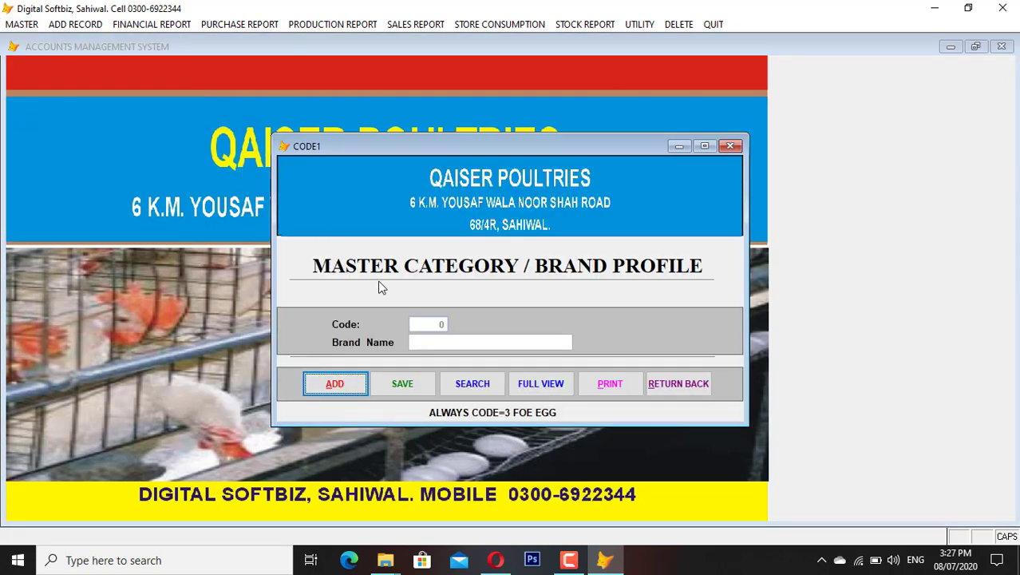
pyautogui.click(540, 384)
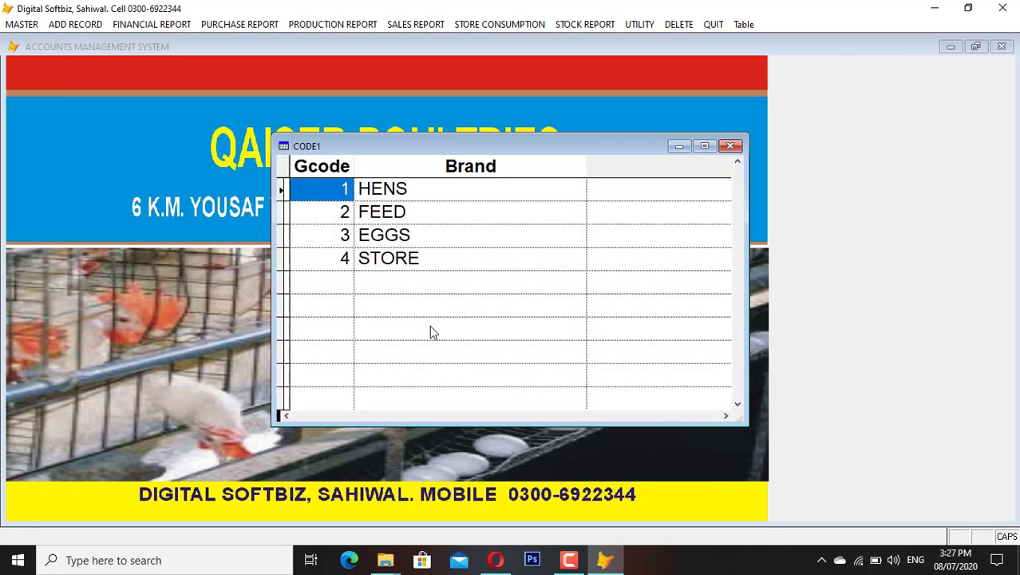
pyautogui.click(446, 192)
pyautogui.click(444, 206)
pyautogui.click(437, 230)
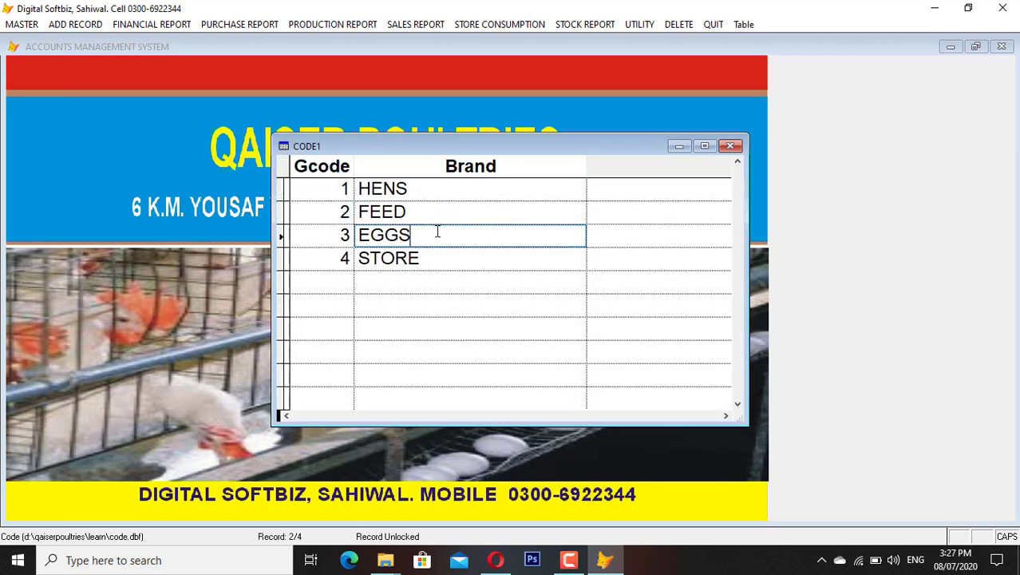
pyautogui.moveTo(438, 232); pyautogui.dragTo(437, 248)
pyautogui.press('Escape')
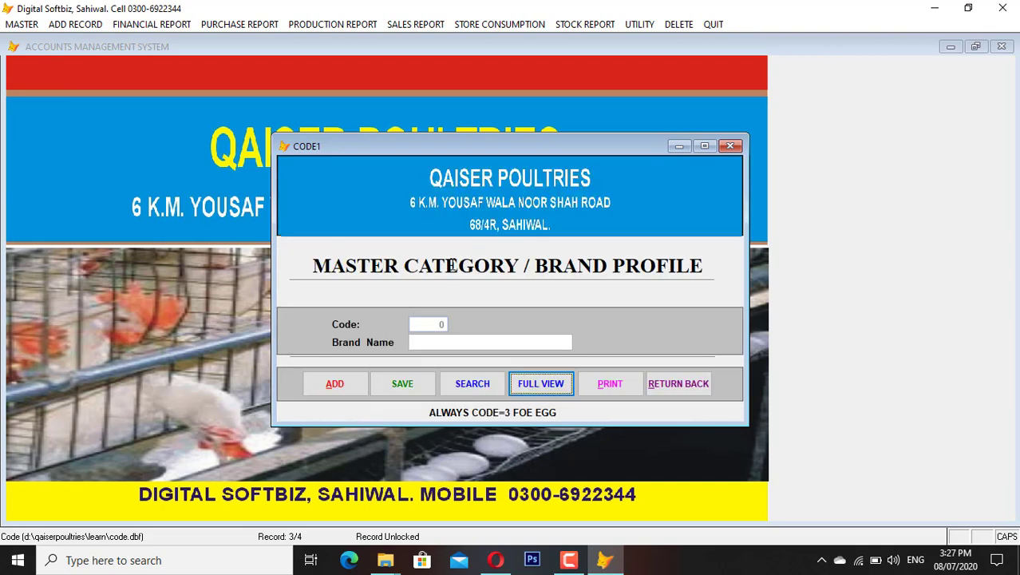
pyautogui.click(680, 385)
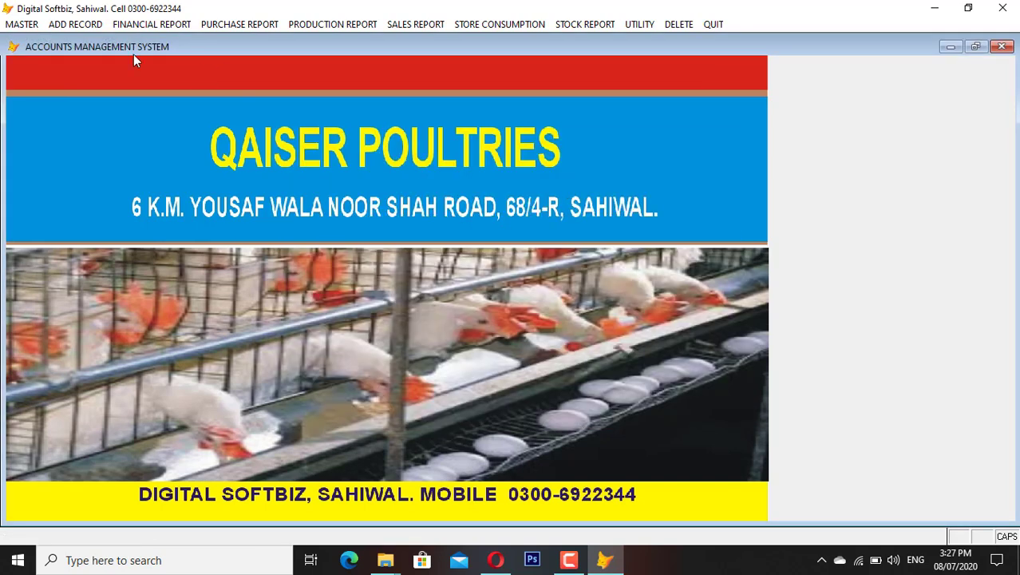
# - Open the master item profile, view the full item list, and examine the brand and category of each item
pyautogui.click(36, 26)
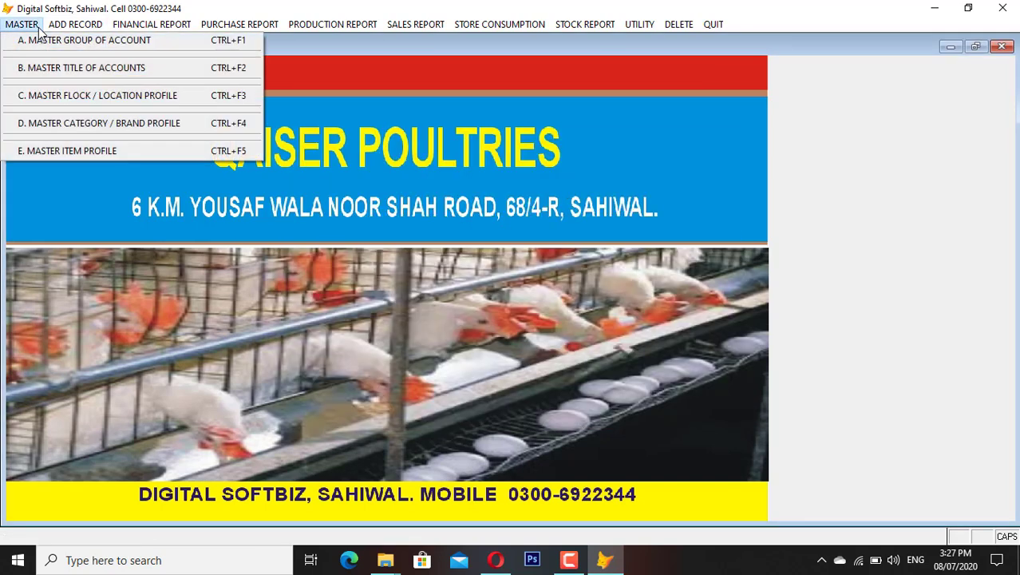
pyautogui.click(96, 152)
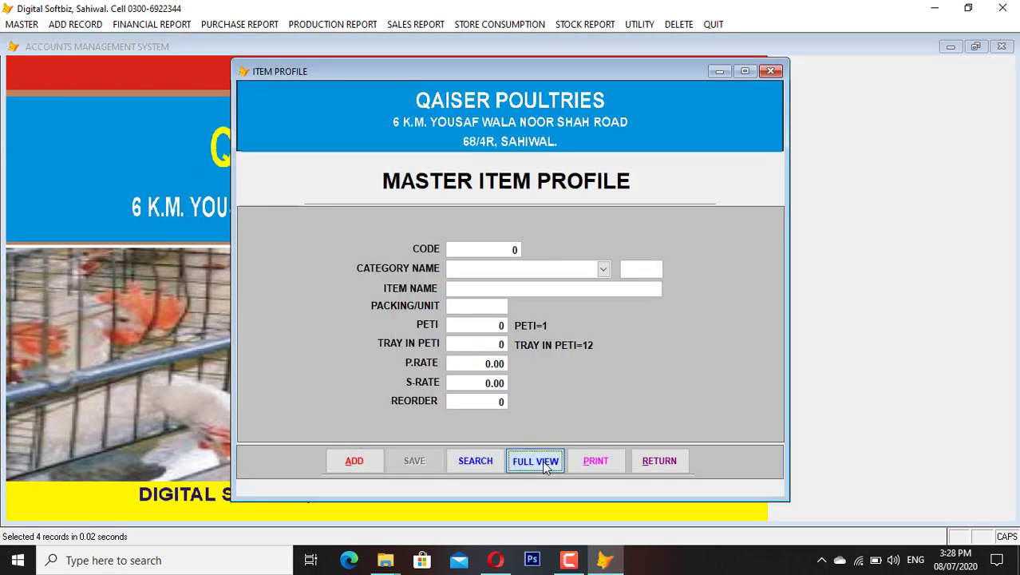
pyautogui.click(545, 463)
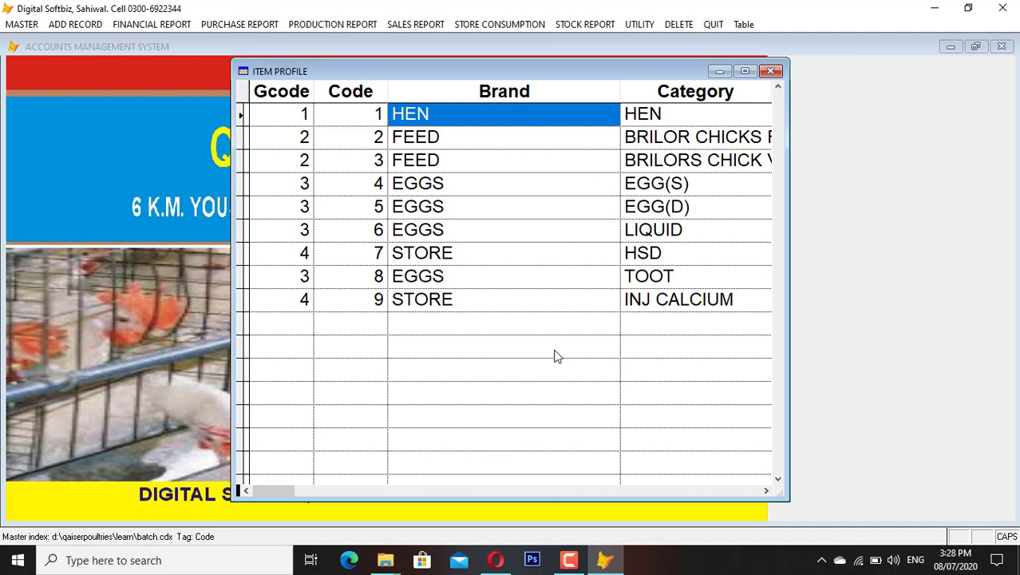
pyautogui.press('Tab')
pyautogui.hotkey('shift', 'Tab')
pyautogui.press('Down')
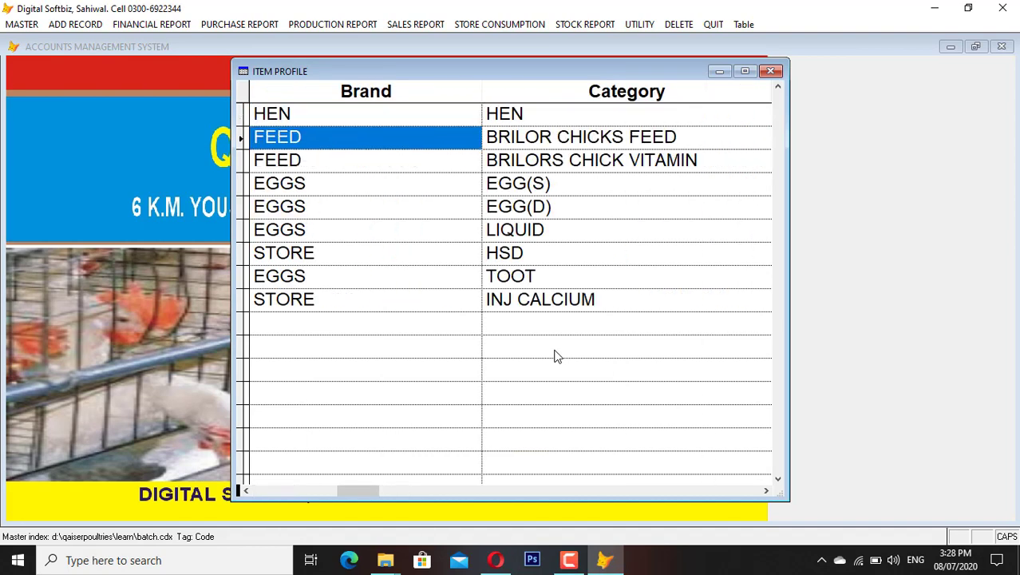
pyautogui.press('Tab')
pyautogui.press('Down')
pyautogui.hotkey('shift', 'Tab')
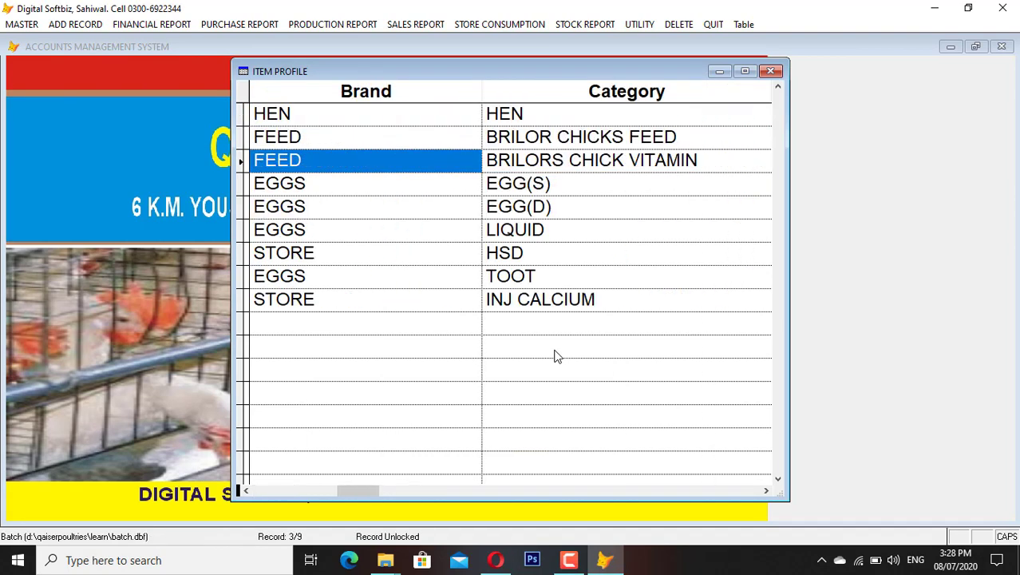
pyautogui.press('Down')
pyautogui.press('Tab')
pyautogui.press('Down')
pyautogui.press('Down')
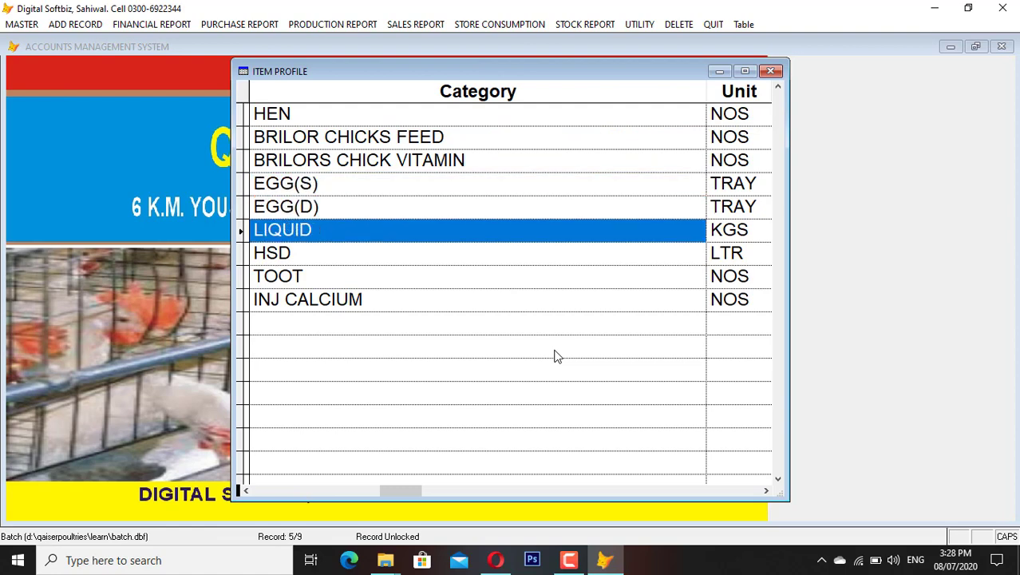
pyautogui.hotkey('shift', 'Tab')
pyautogui.press('Down')
pyautogui.press('Tab')
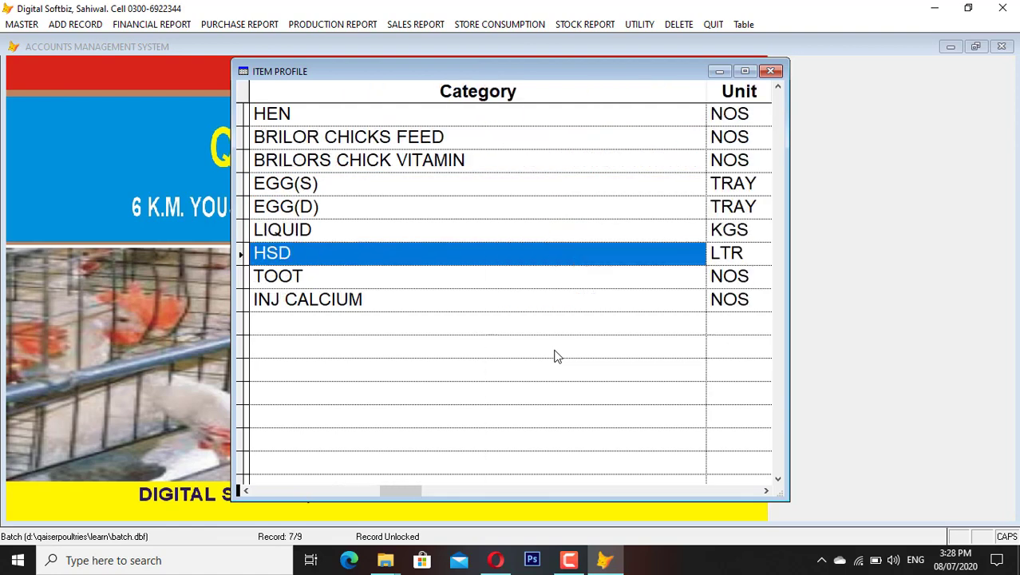
pyautogui.hotkey('shift', 'Tab')
pyautogui.press('Down')
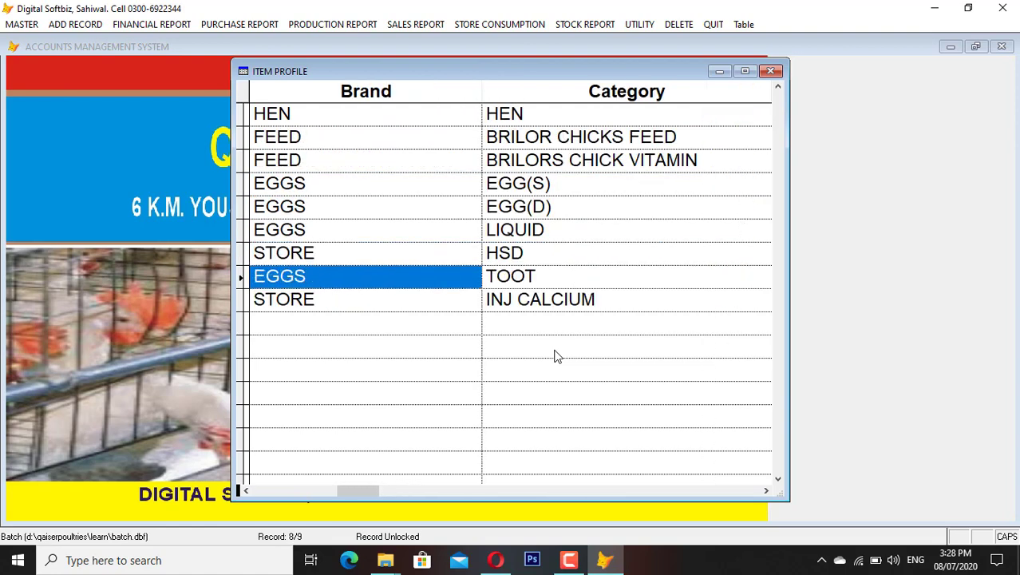
pyautogui.press('Down')
# - Examine the unit, peti, tray and rate columns of the listed items, ending on the EGG(S) row
pyautogui.press('Tab')
pyautogui.press('Tab')
pyautogui.press('Up')
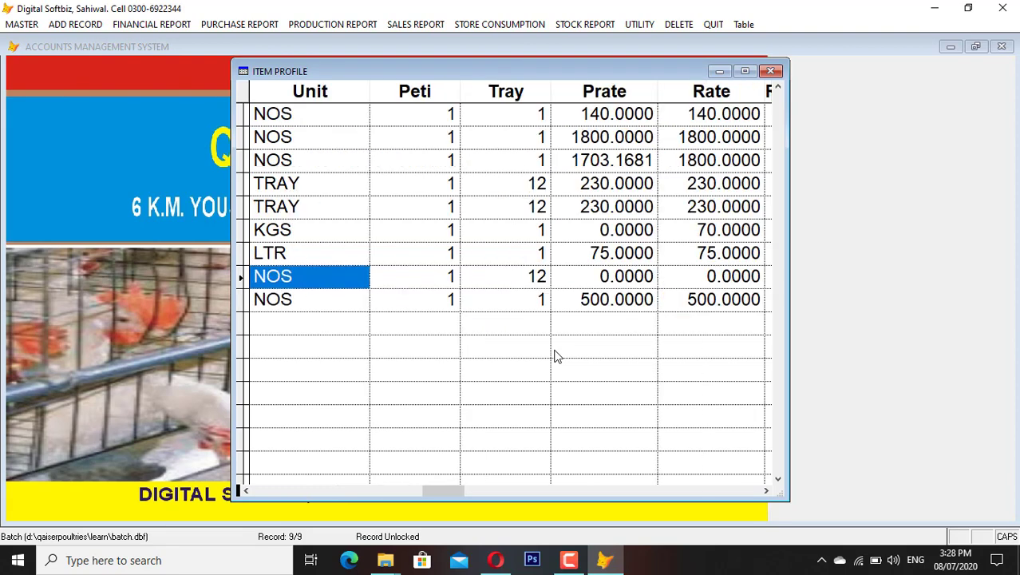
pyautogui.press('Tab')
pyautogui.press('Up')
pyautogui.press('Tab')
pyautogui.press('Up')
pyautogui.press('Tab')
pyautogui.press('Up')
pyautogui.hotkey('shift', 'Tab')
pyautogui.hotkey('shift', 'Tab')
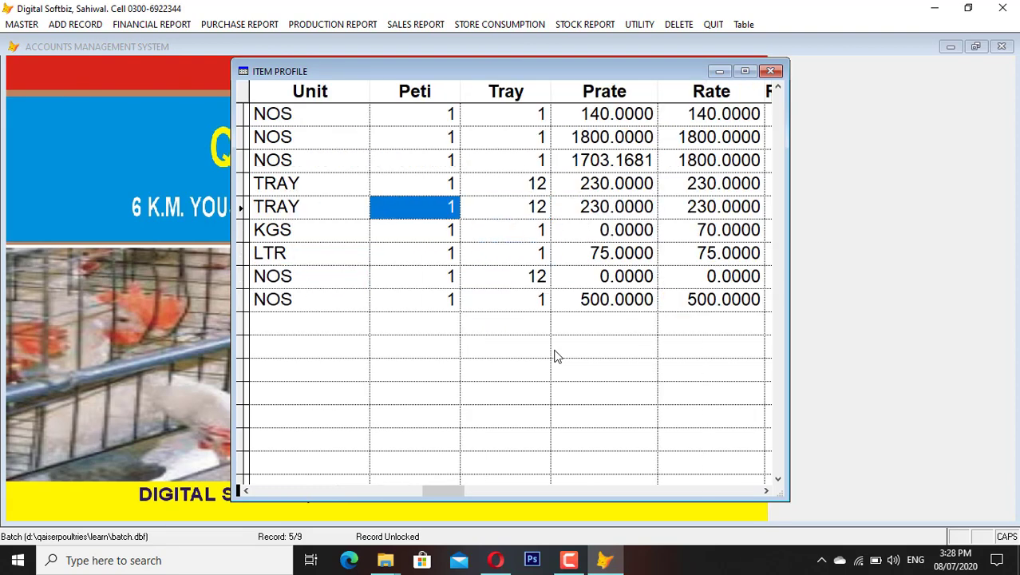
pyautogui.hotkey('shift', 'Tab')
pyautogui.press('Up')
pyautogui.press('Tab')
pyautogui.press('Tab')
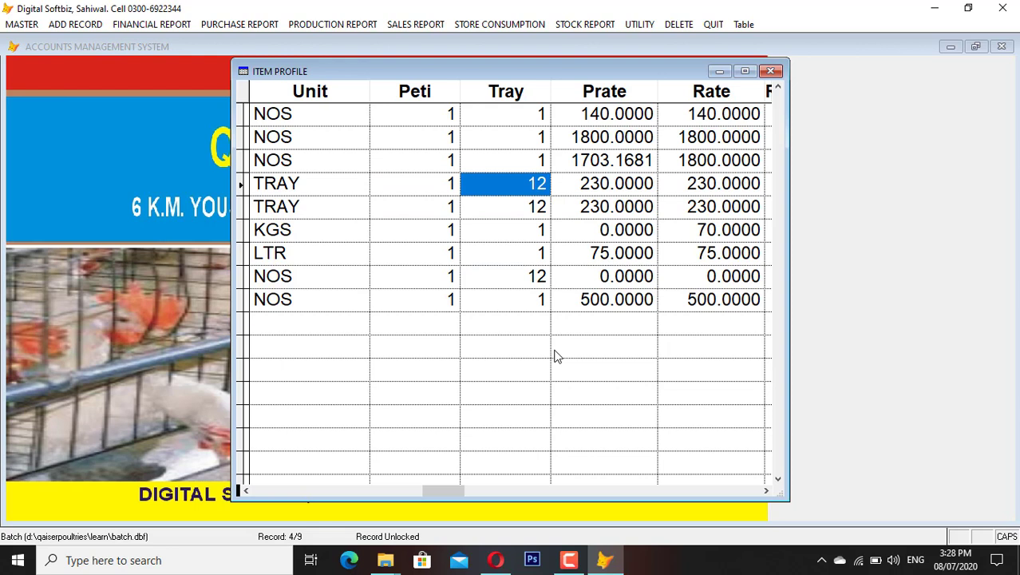
pyautogui.hotkey('shift', 'Tab')
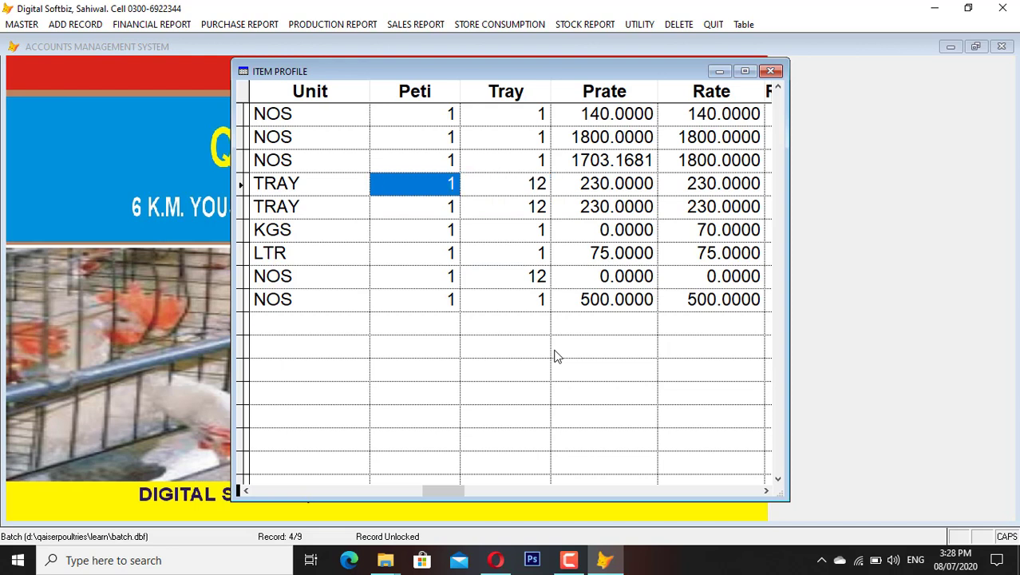
# - Set the purchase rate (Prate) of item EGG(S) to 2500 in the item list and check the row's item name
pyautogui.press('Tab')
pyautogui.press('Tab')
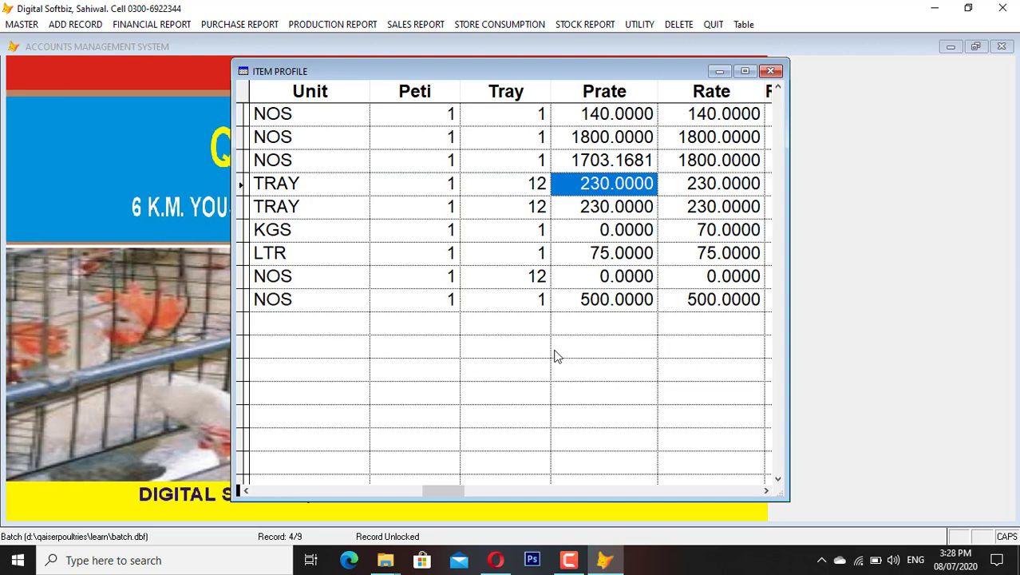
pyautogui.write('2500 .')
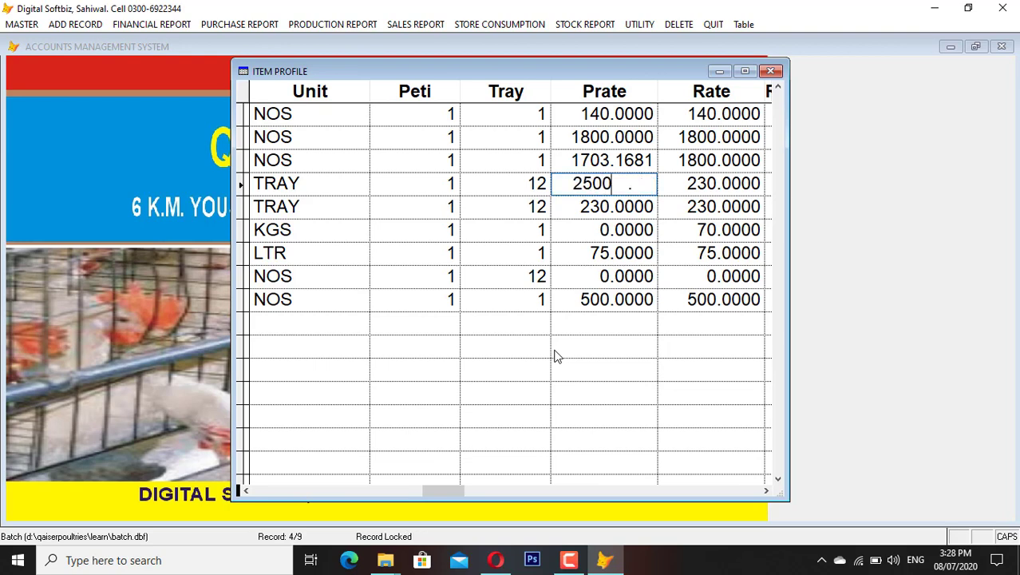
pyautogui.press('Return')
pyautogui.press('Left')
pyautogui.press('Left')
pyautogui.press('Left')
pyautogui.press('Left')
pyautogui.press('Left')
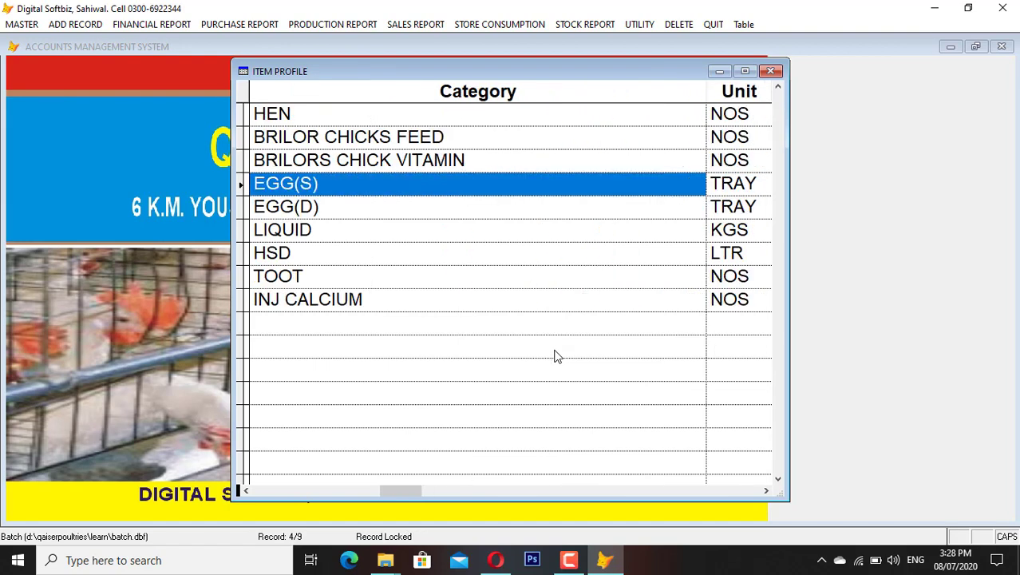
# - Set the sale rate (Rate) of item EGG(S) to 3000 and close the item list
pyautogui.press('Right')
pyautogui.press('Right')
pyautogui.press('Right')
pyautogui.press('Right')
pyautogui.press('Right')
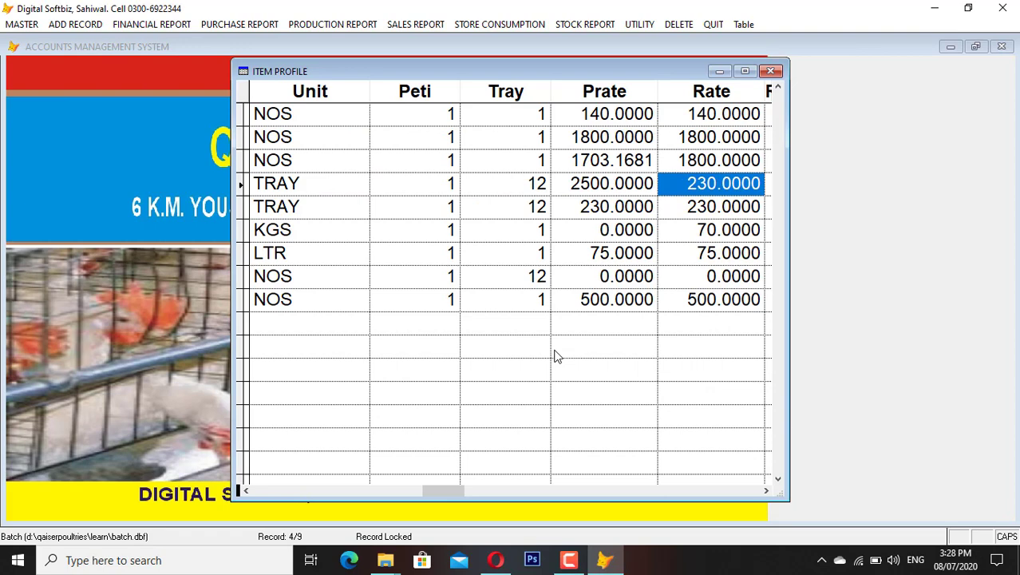
pyautogui.write('270')
pyautogui.press('BackSpace')
pyautogui.press('BackSpace')
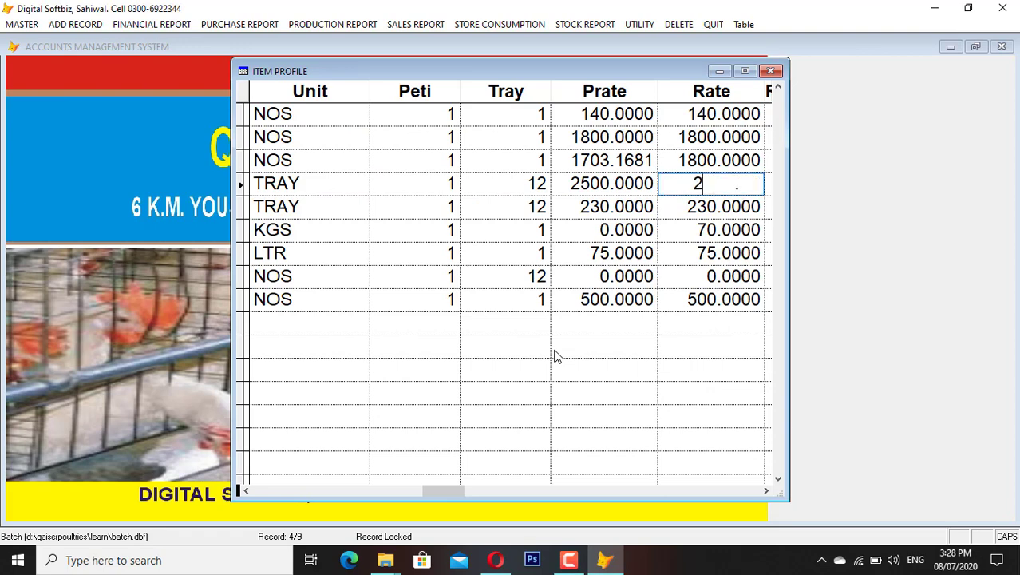
pyautogui.press('BackSpace')
pyautogui.write('3000')
pyautogui.press('Return')
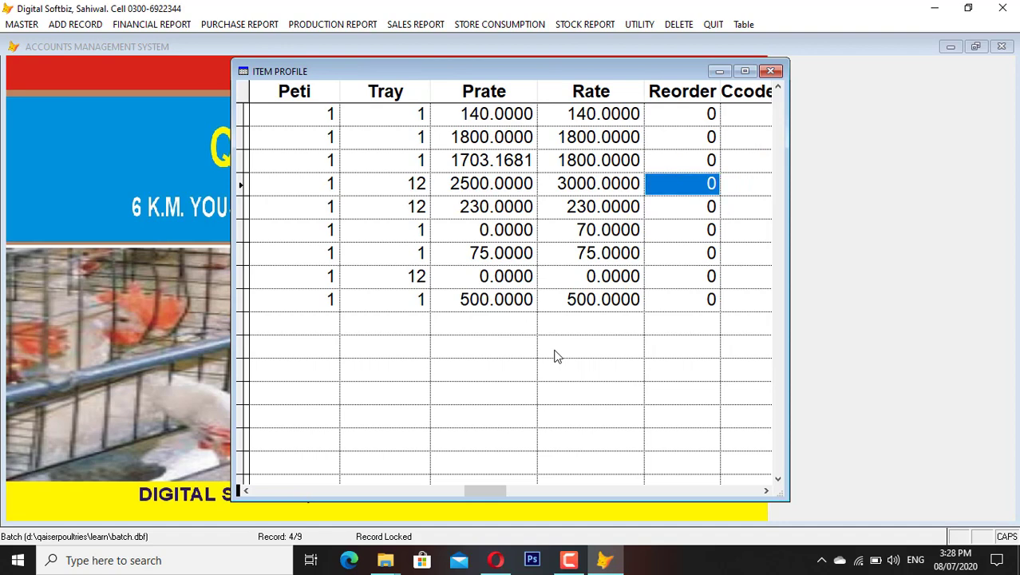
pyautogui.press('Escape')
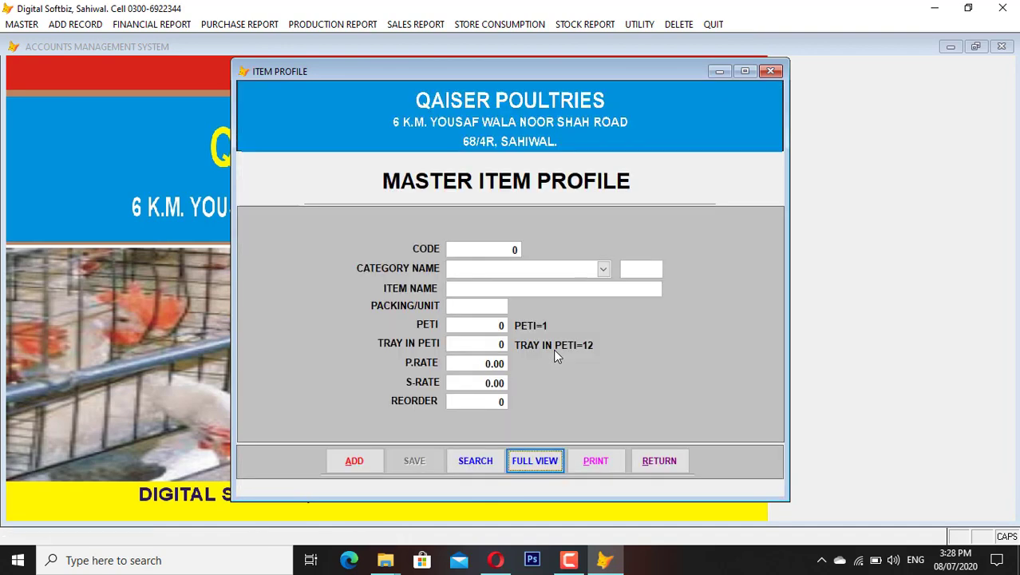
# - Start a new item in the FEED category named SP FEED, keeping packing unit NOS and setting peti to 1
pyautogui.click(354, 462)
pyautogui.press('Return')
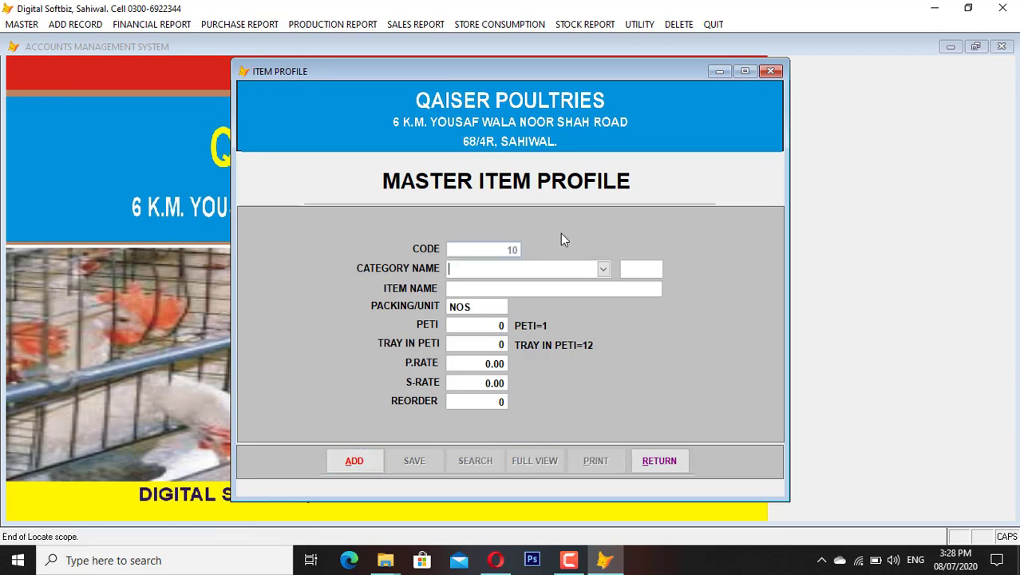
pyautogui.click(605, 269)
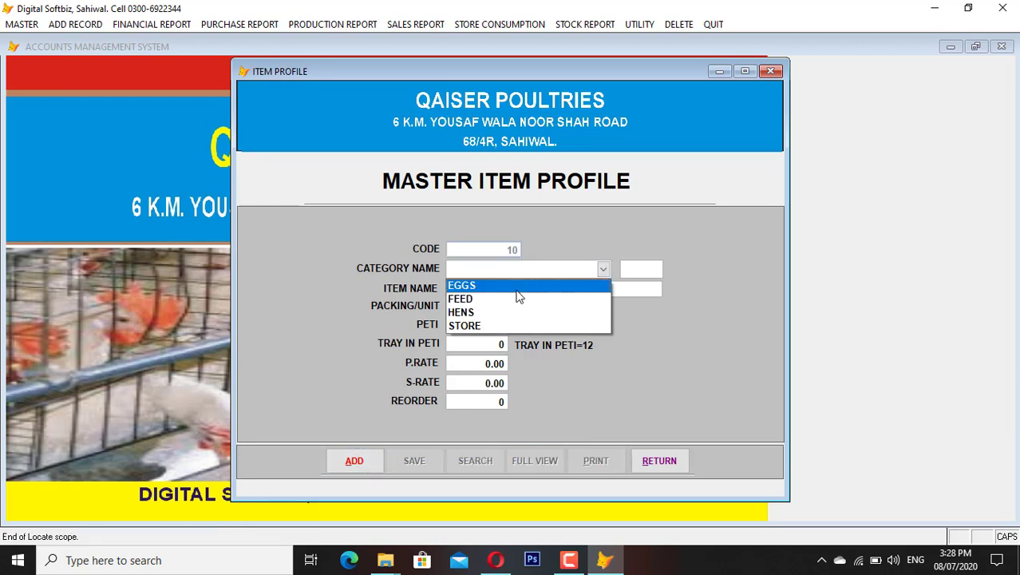
pyautogui.click(473, 302)
pyautogui.press('Return')
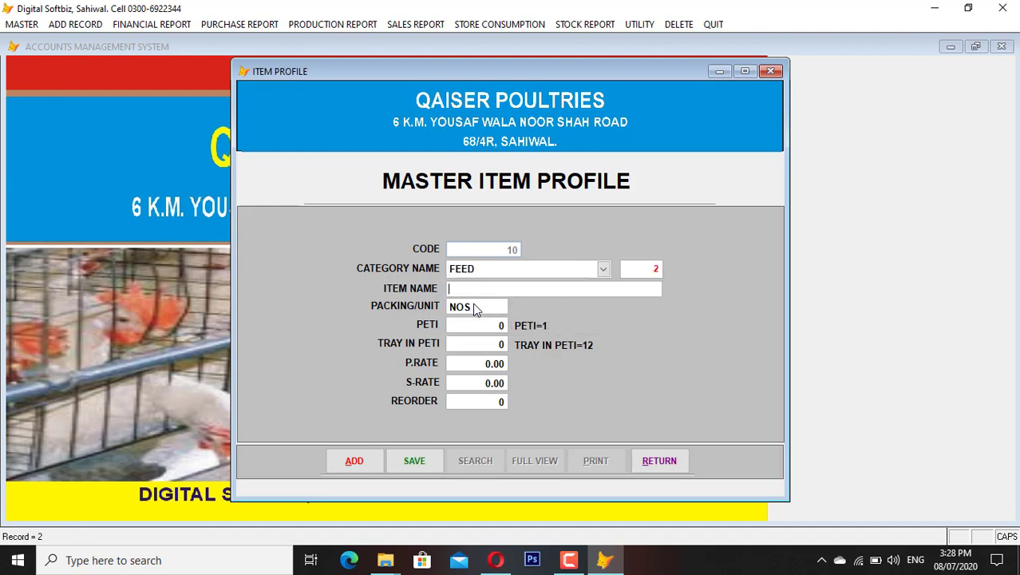
pyautogui.write('SP FEED')
pyautogui.press('Return')
pyautogui.press('Return')
pyautogui.write('1')
pyautogui.press('Return')
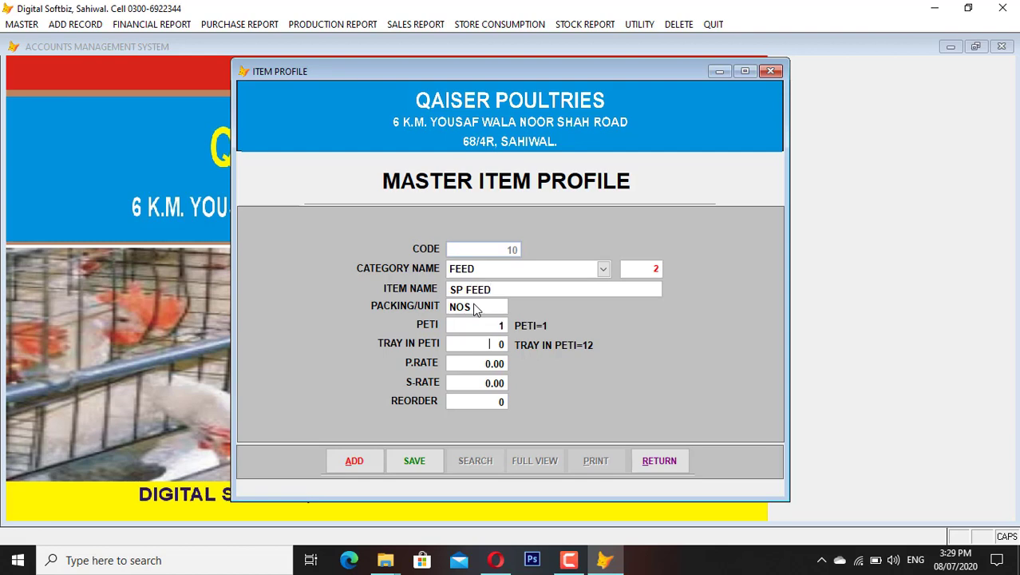
# - Set SP FEED's tray in peti to 1, purchase rate to 300 and sale rate to 500, and save the item record
pyautogui.write('1')
pyautogui.press('Return')
pyautogui.press('Up')
pyautogui.press('Return')
pyautogui.write('2')
pyautogui.press('Return')
pyautogui.press('BackSpace')
pyautogui.press('Return')
pyautogui.write('300')
pyautogui.press('Return')
pyautogui.write('500')
pyautogui.press('Return')
pyautogui.press('Return')
pyautogui.press('Return')
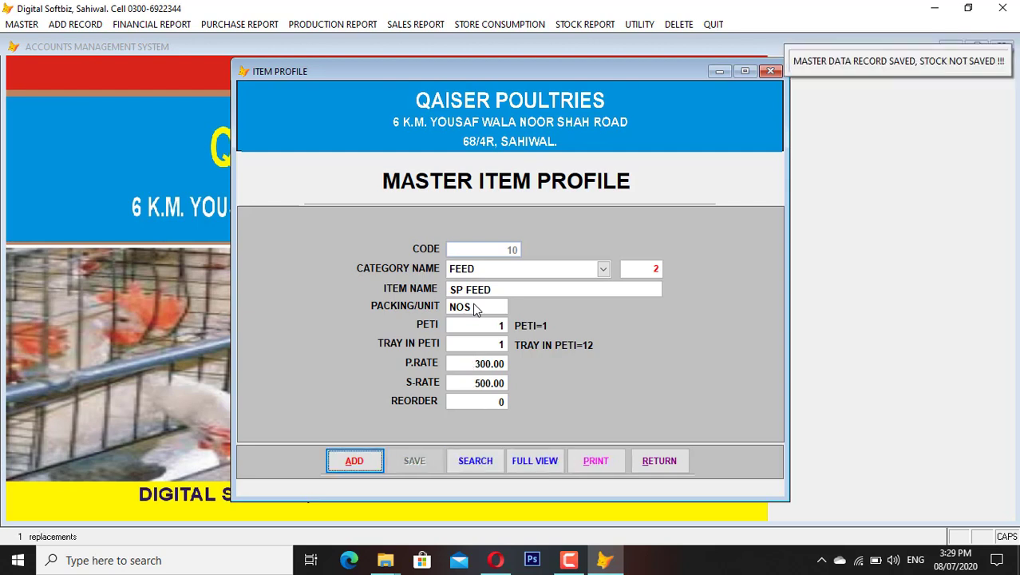
# - View the full item list to check the new SP FEED row, and close the list
pyautogui.click(534, 460)
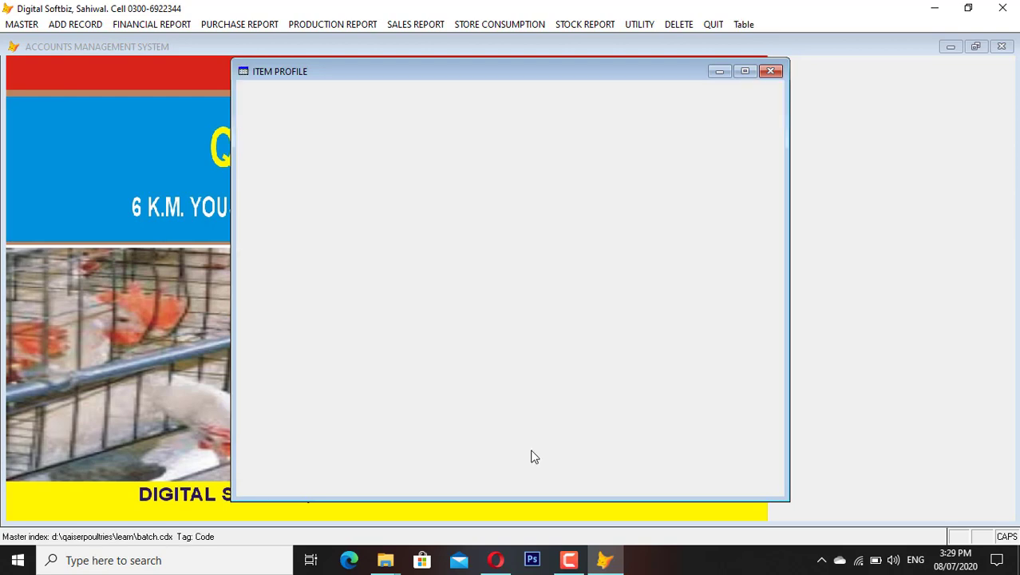
pyautogui.press('Down')
pyautogui.press('Down')
pyautogui.press('Down')
pyautogui.press('Down')
pyautogui.press('Down')
pyautogui.press('Down')
pyautogui.press('Down')
pyautogui.press('Down')
pyautogui.press('Down')
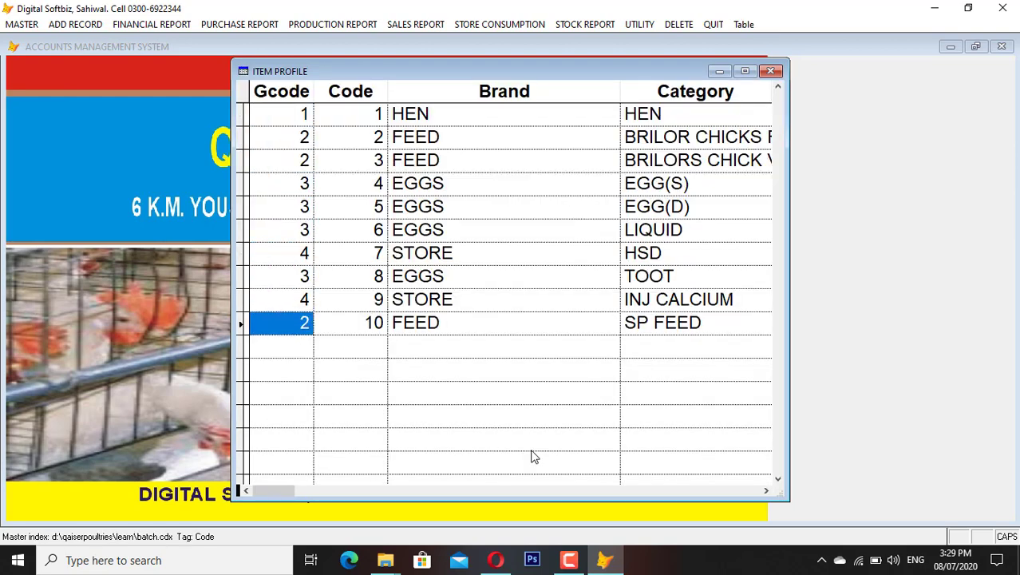
pyautogui.press('Right')
pyautogui.press('Right')
pyautogui.press('Right')
pyautogui.press('Escape')
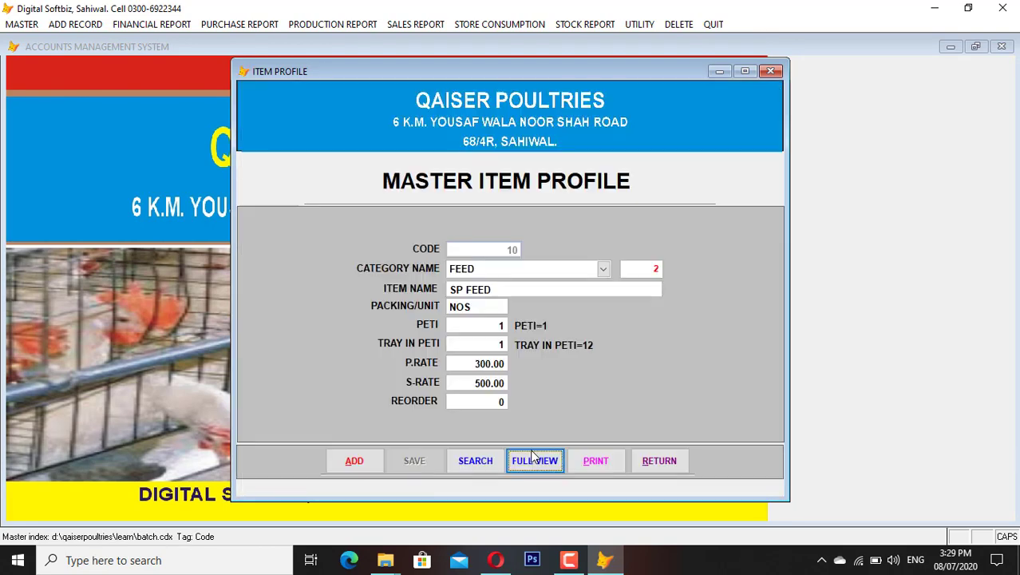
# - Close the item profile and start a purchase invoice dated 08/07/2020 for the second supplier matching the entered supplier name
pyautogui.click(661, 459)
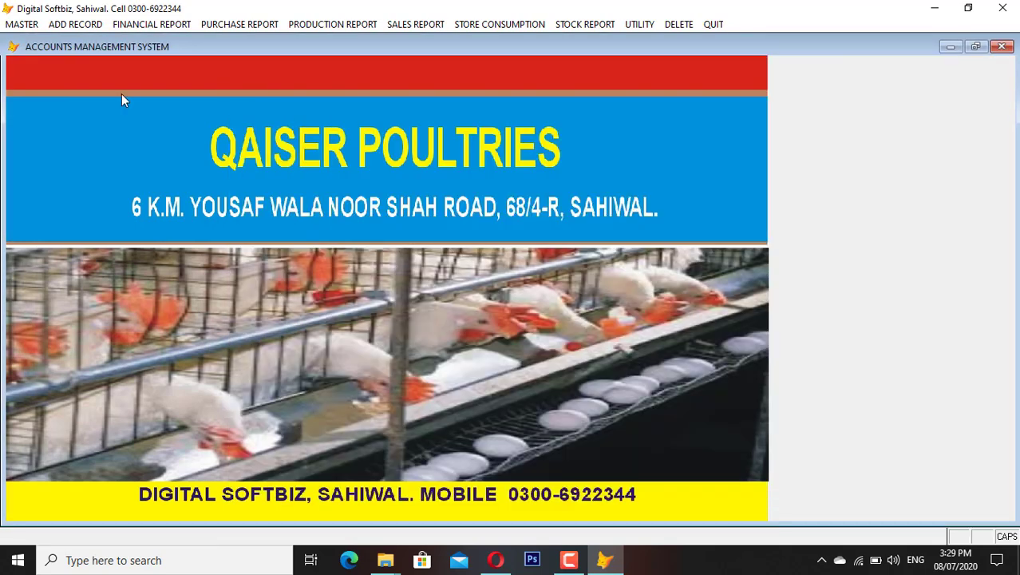
pyautogui.click(61, 25)
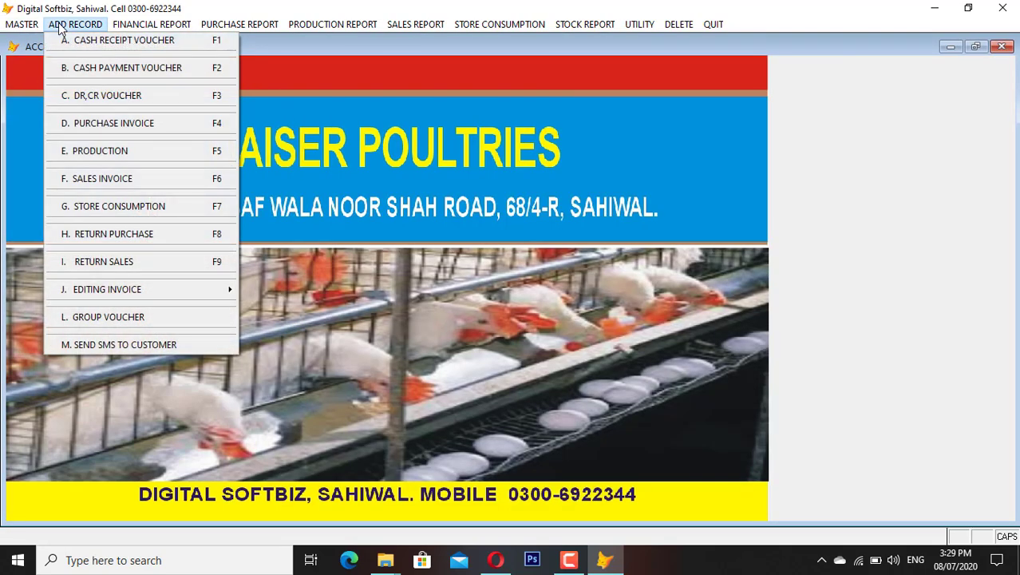
pyautogui.click(152, 124)
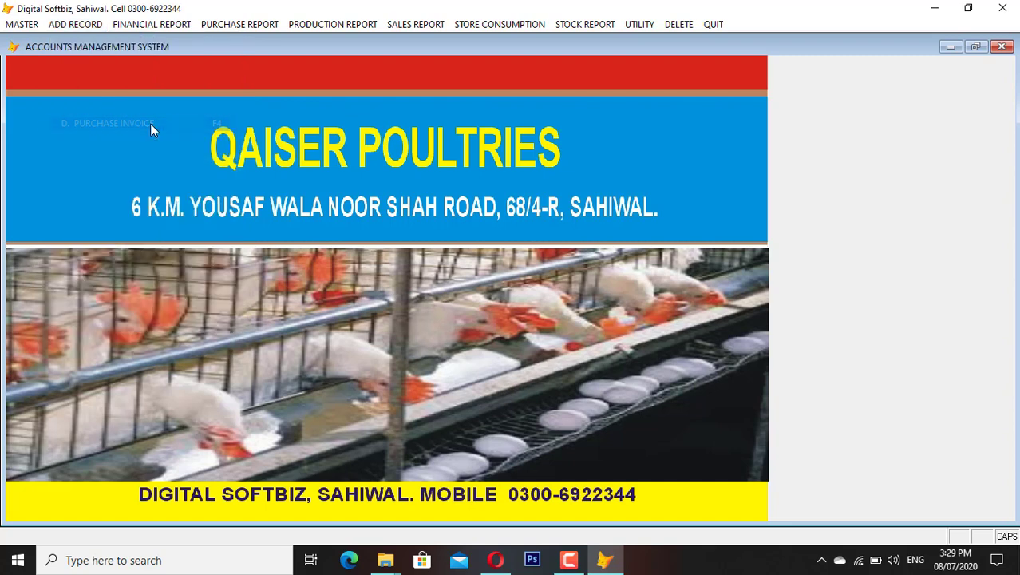
pyautogui.press('Return')
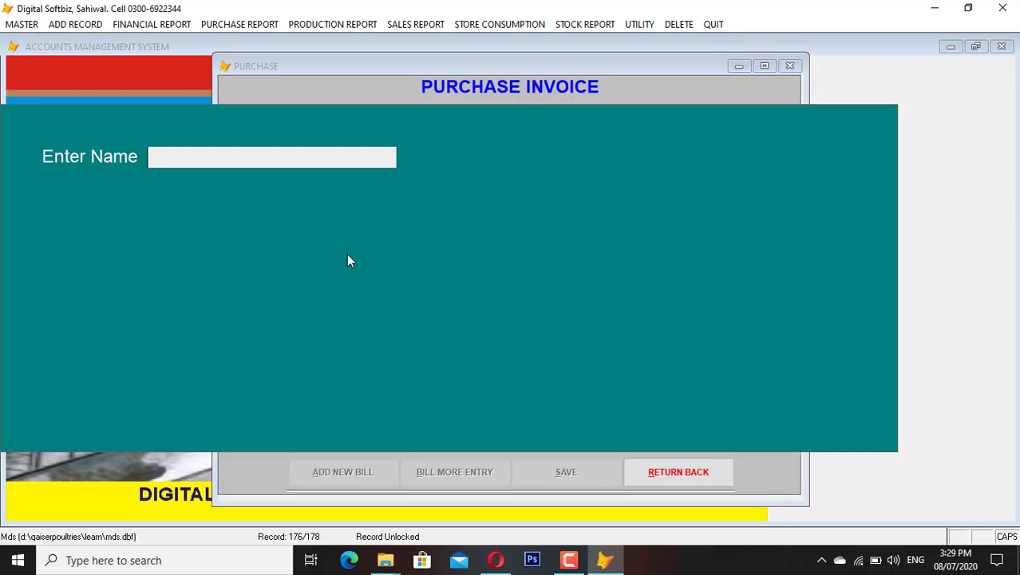
pyautogui.write('HAMZA')
pyautogui.press('Return')
pyautogui.press('Down')
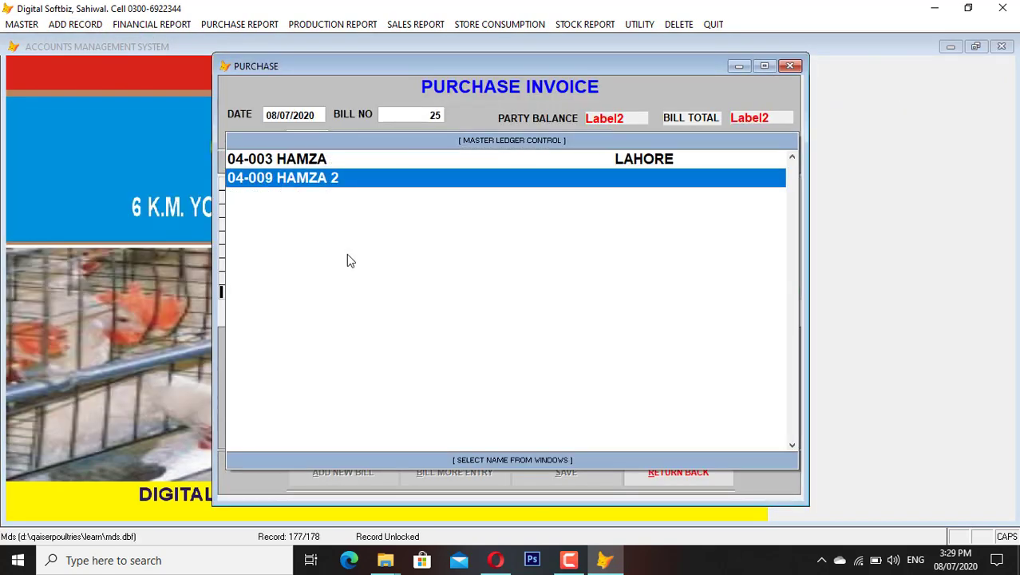
pyautogui.press('Return')
# - Pick SP FEED as the purchase item and set its quantity to 200
pyautogui.press('Return')
pyautogui.press('Return')
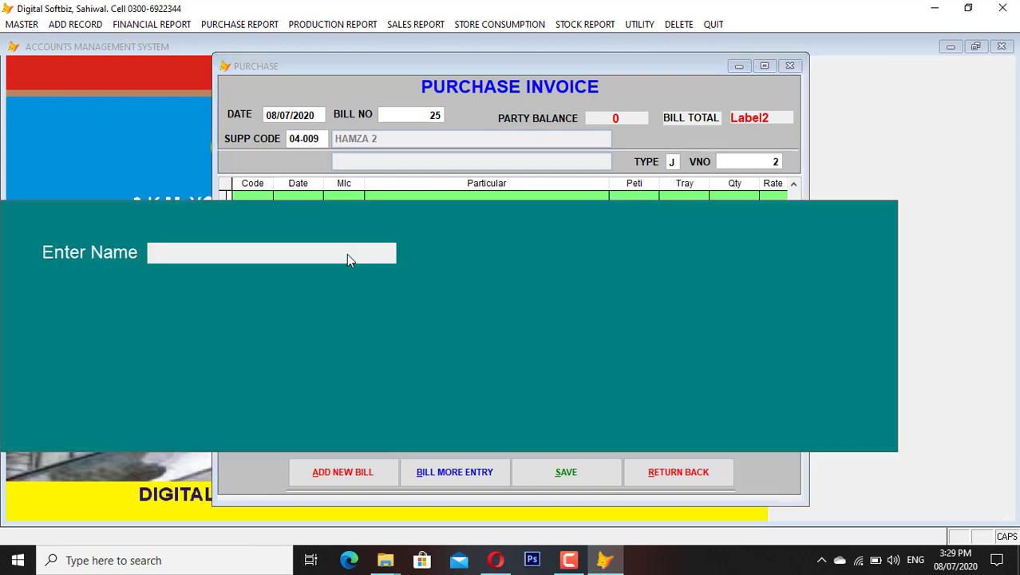
pyautogui.write('SP')
pyautogui.press('Return')
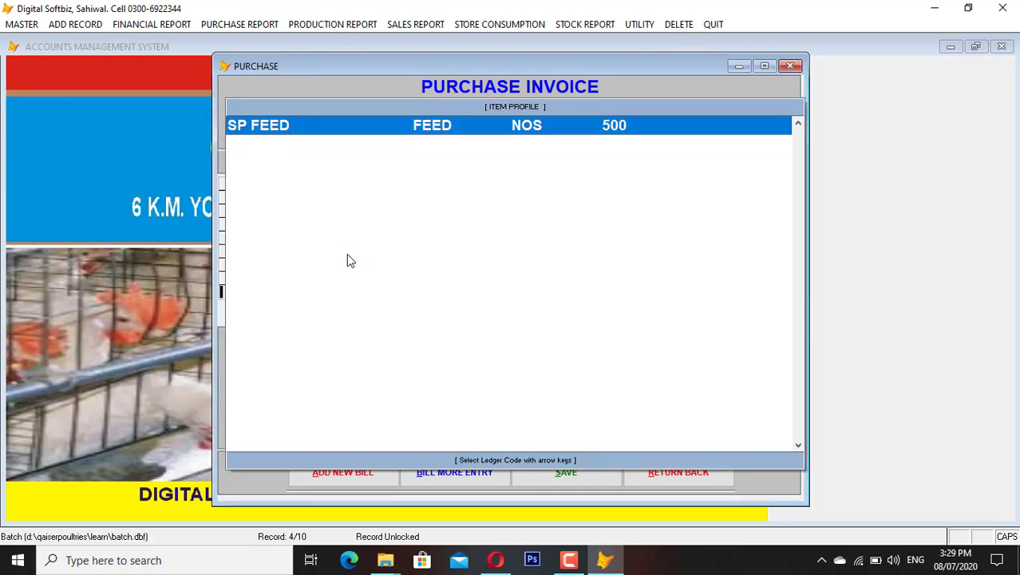
pyautogui.press('Return')
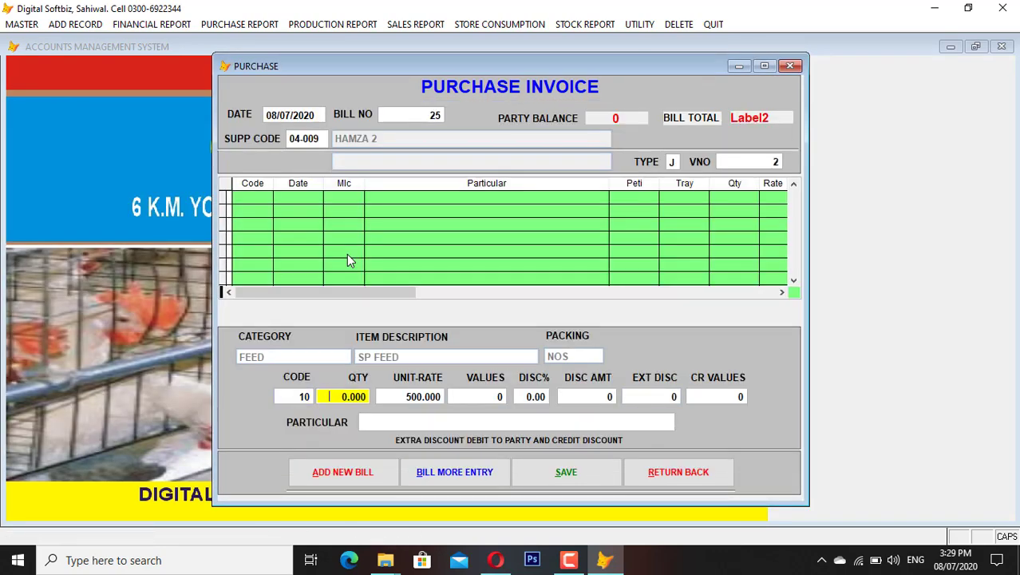
pyautogui.write('200')
pyautogui.press('Return')
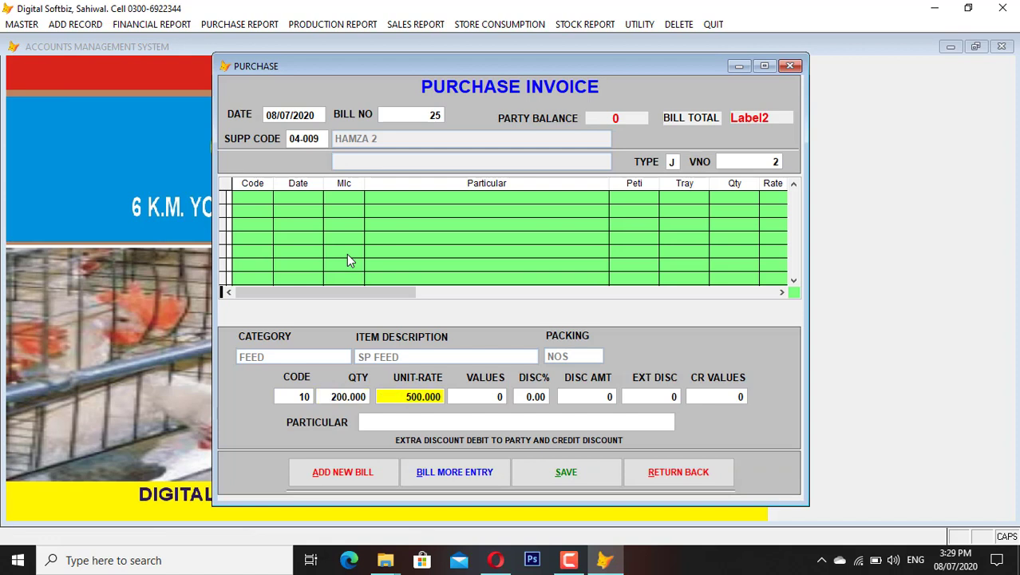
# - Accept the SP FEED unit rate of 500 without any discount, save the invoice line, and close the purchase invoice
pyautogui.press('Return')
pyautogui.press('Return')
pyautogui.press('Return')
pyautogui.press('Return')
pyautogui.press('Return')
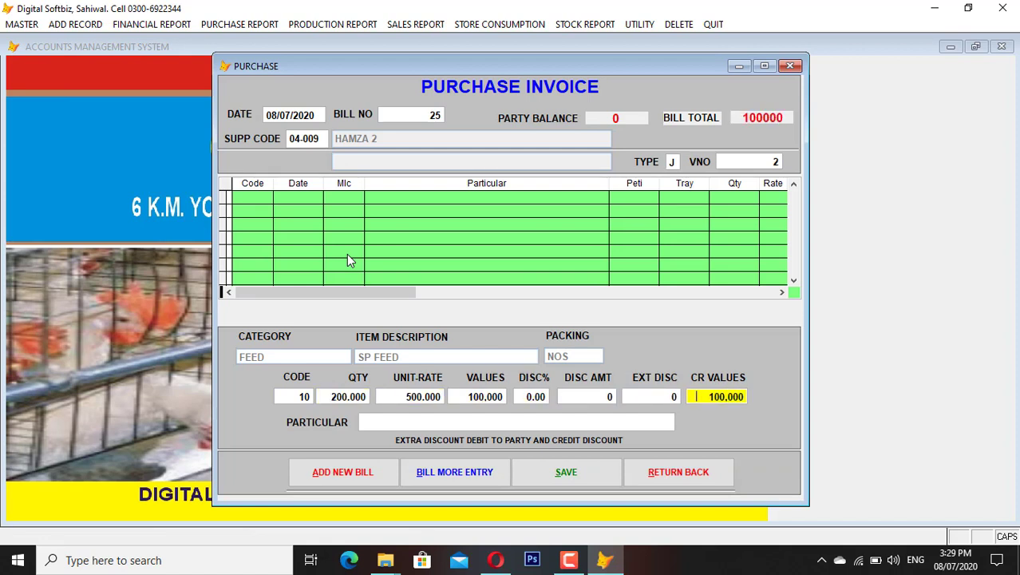
pyautogui.press('Return')
pyautogui.press('Return')
pyautogui.press('Return')
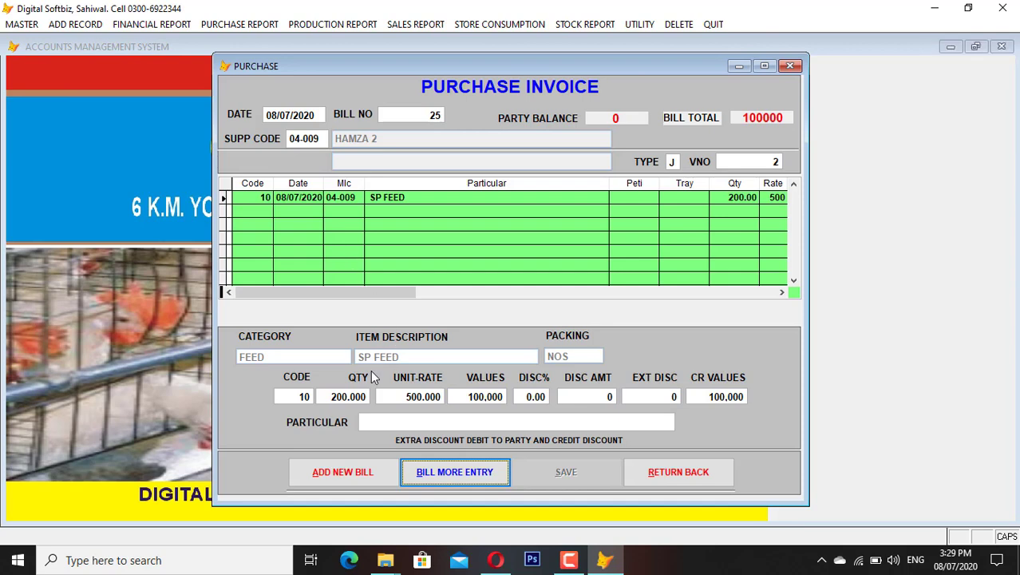
pyautogui.click(662, 465)
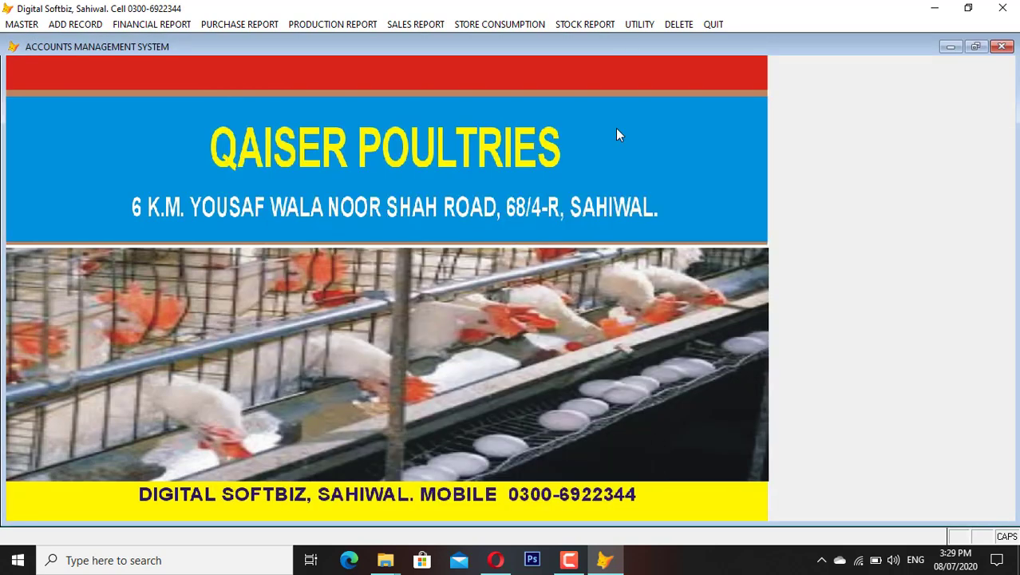
# - Preview the stock in hand report up to 08/07/2020 on screen to check the SP FEED quantity, and close it
pyautogui.click(596, 25)
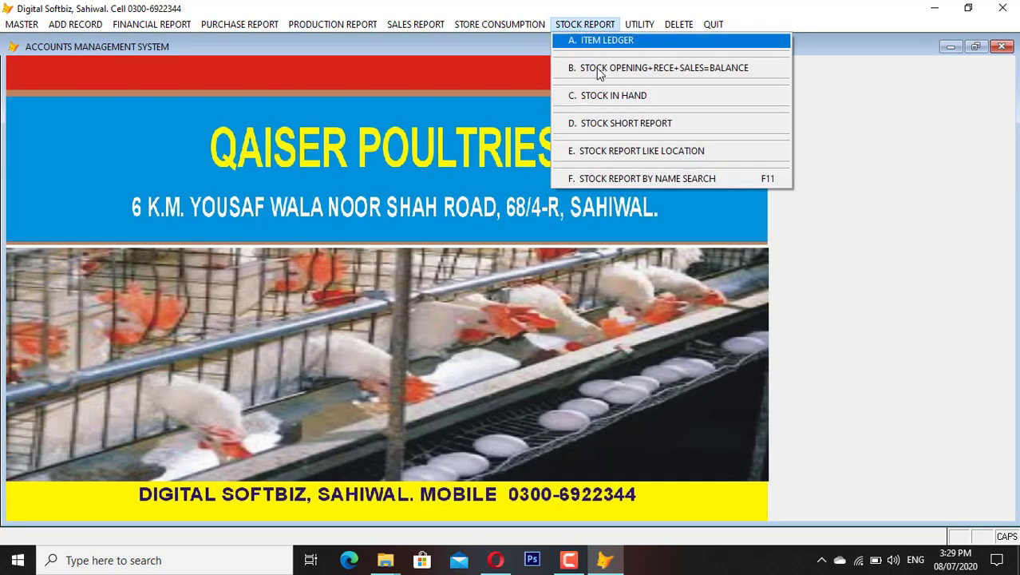
pyautogui.click(595, 95)
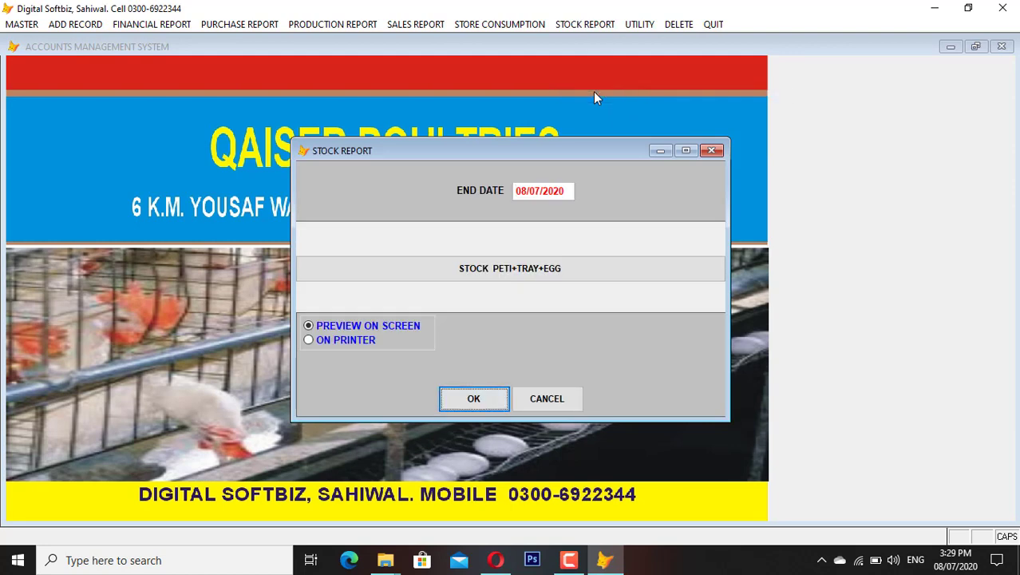
pyautogui.press('Return')
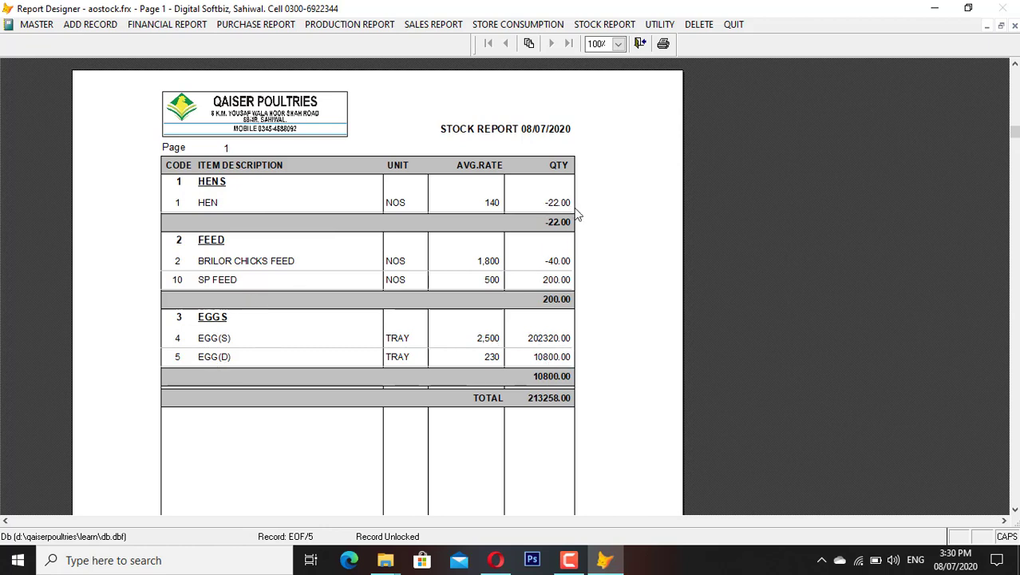
pyautogui.press('Escape')
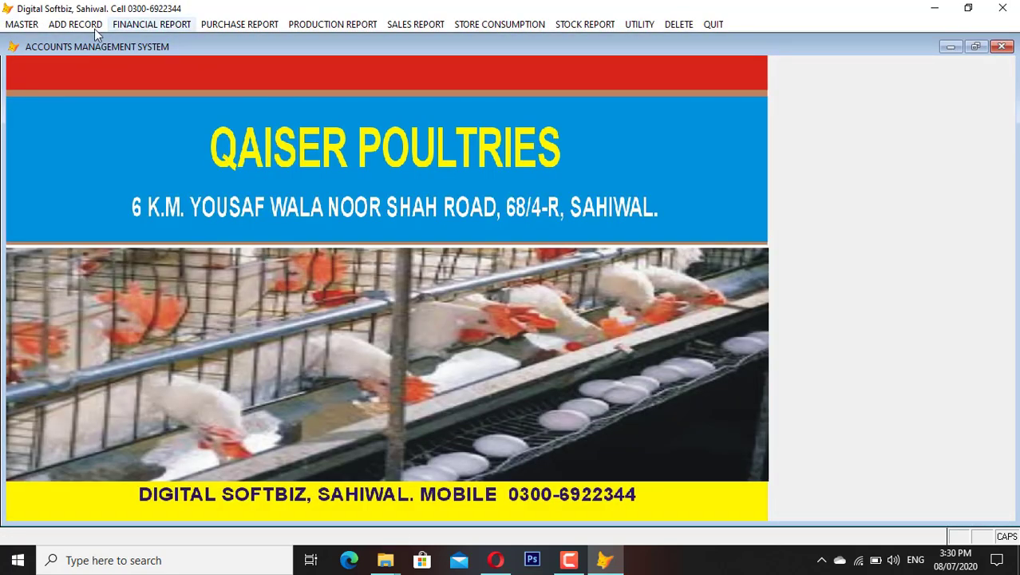
# - Start another purchase invoice dated 08/07/2020 for the same supplier as the SP FEED purchase
pyautogui.click(89, 25)
pyautogui.click(148, 124)
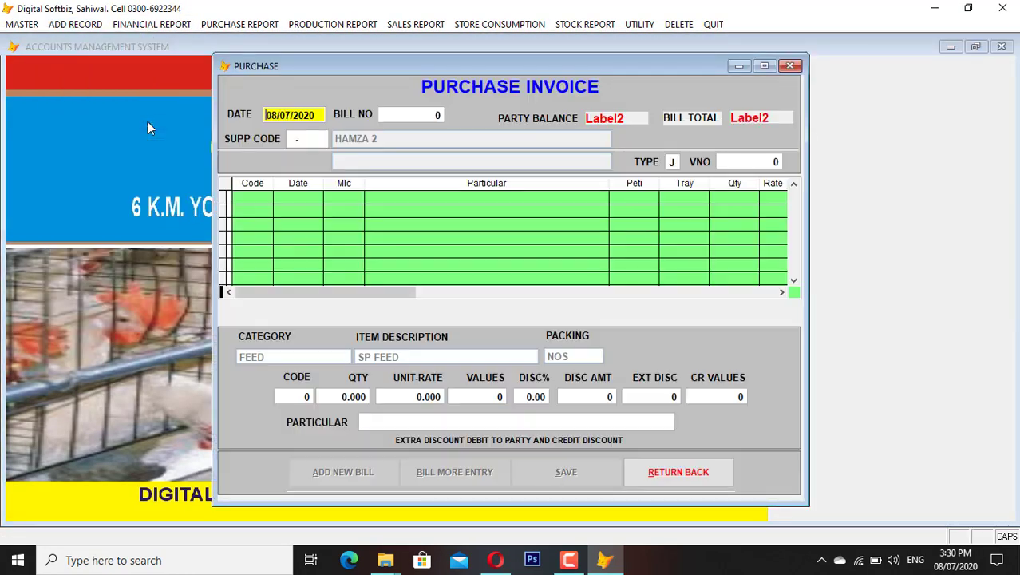
pyautogui.press('Return')
pyautogui.write('HAMZA')
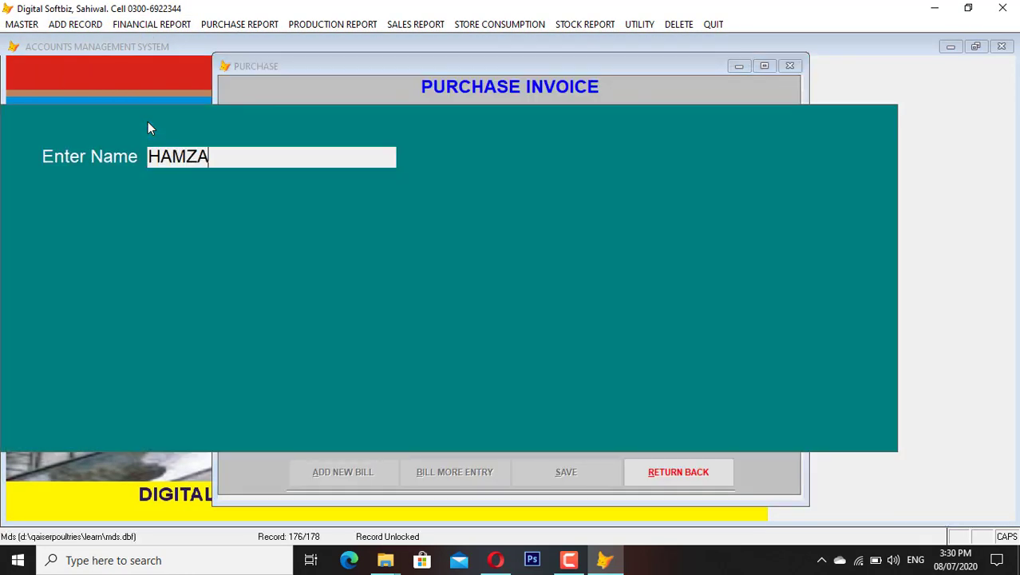
pyautogui.press('Return')
pyautogui.press('Down')
pyautogui.press('Return')
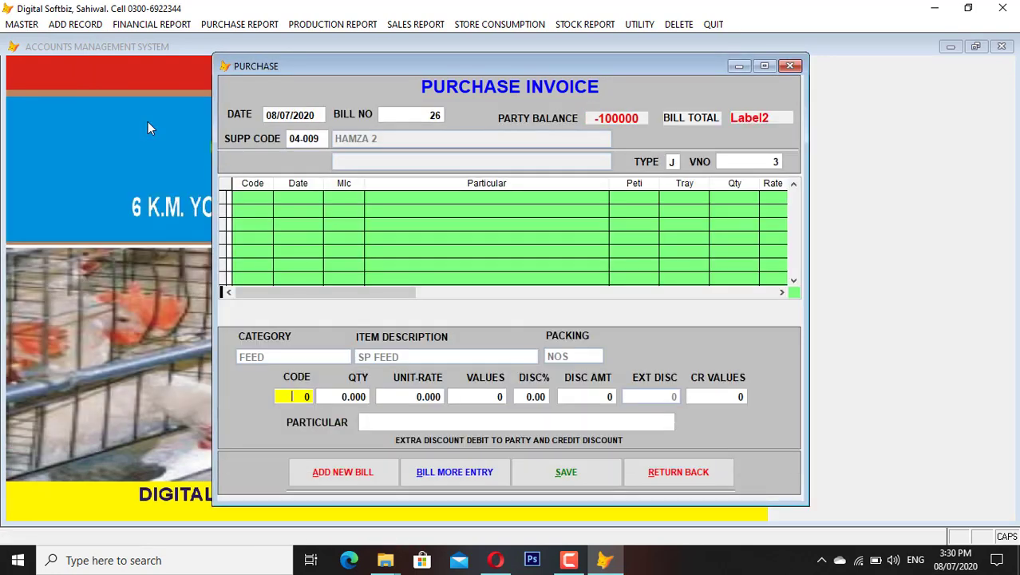
pyautogui.press('Return')
pyautogui.write('HENS')
pyautogui.press('Return')
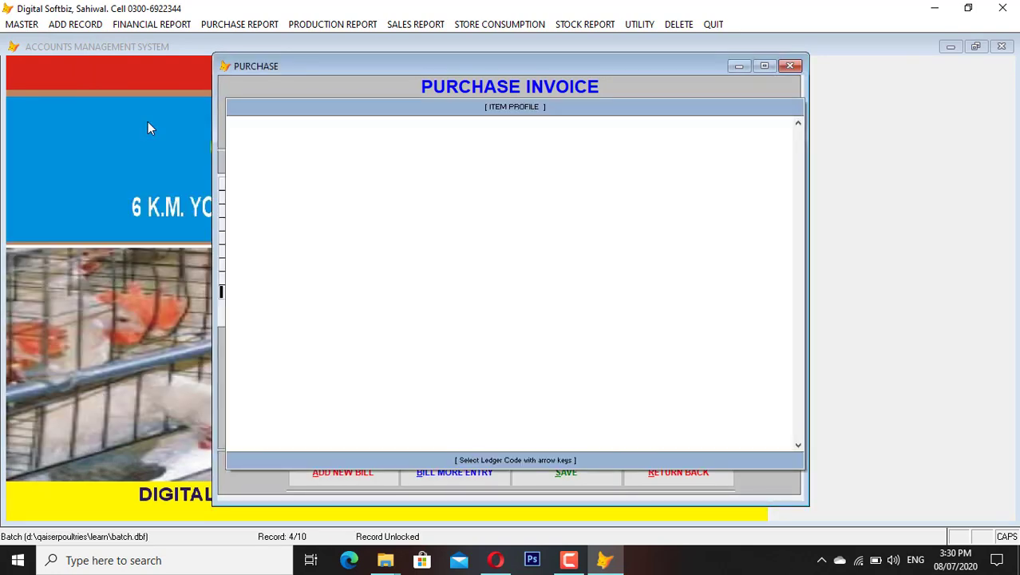
pyautogui.press('Escape')
# - Find the item HEN by name for the purchase line and set its quantity to 500
pyautogui.press('Return')
pyautogui.write('HEN')
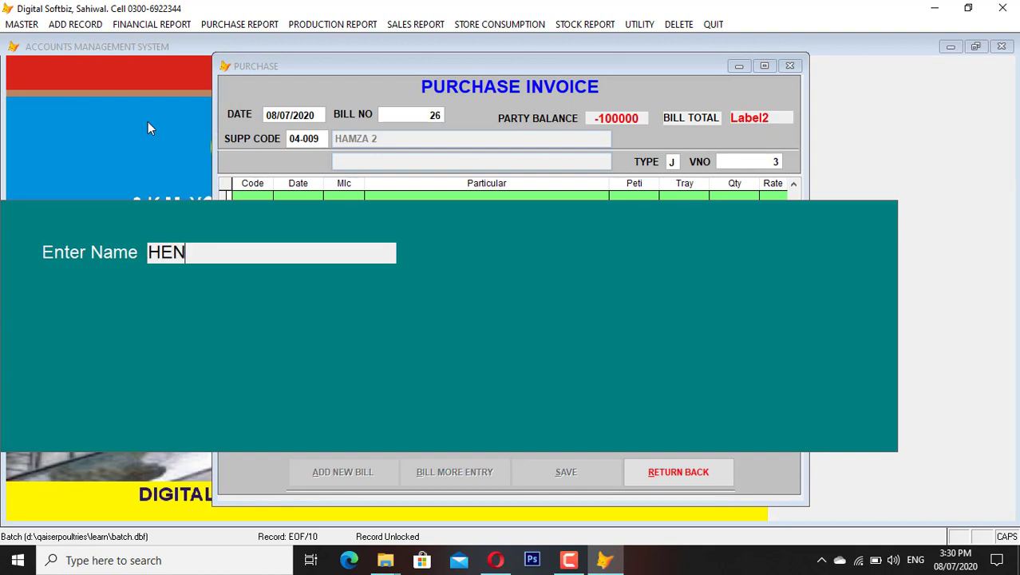
pyautogui.press('Return')
pyautogui.press('Return')
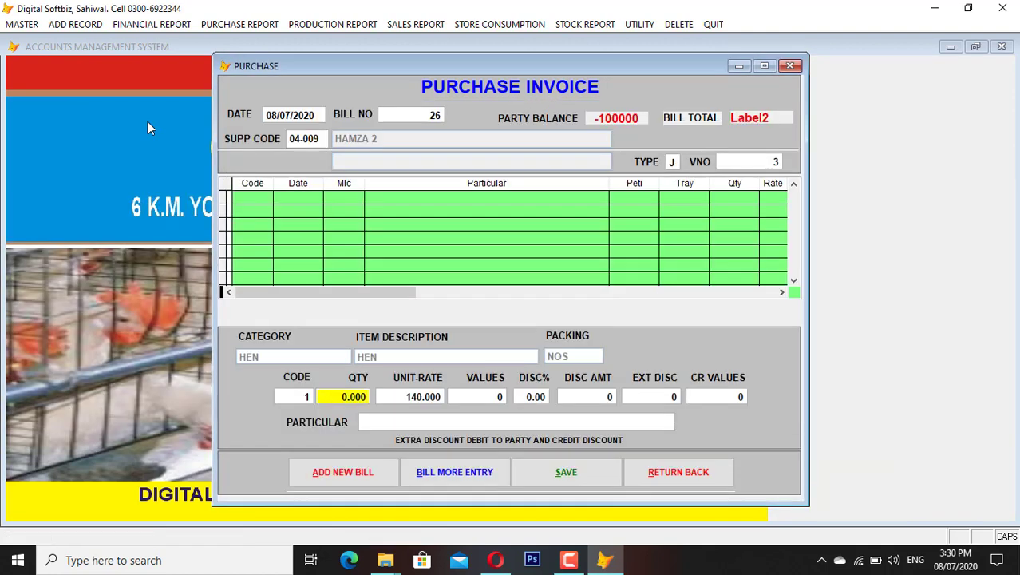
pyautogui.write('500')
pyautogui.press('Return')
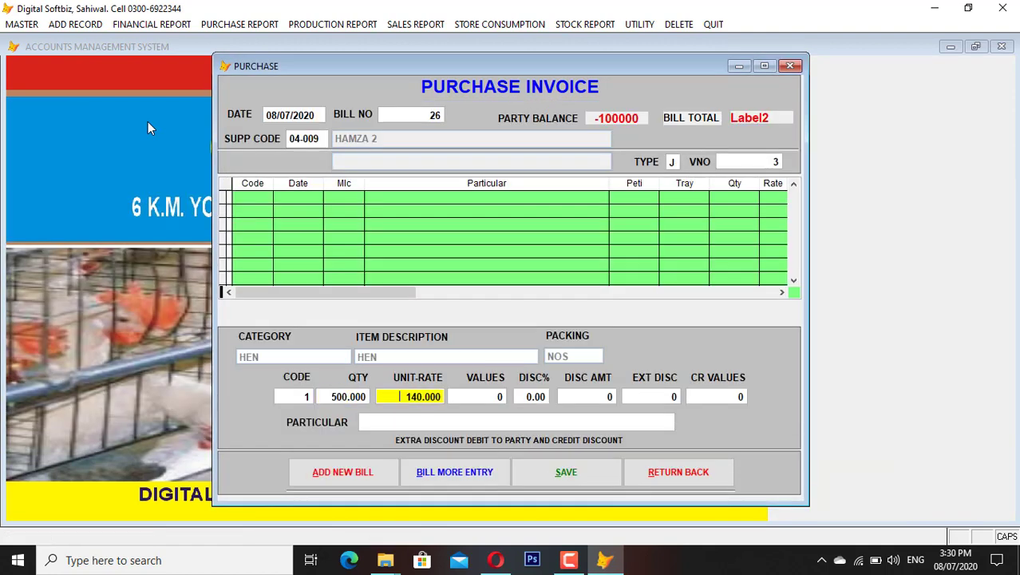
# - Accept the HEN unit rate of 140 without any discount, save the invoice line, and close the purchase invoice
pyautogui.press('Return')
pyautogui.press('Return')
pyautogui.press('Return')
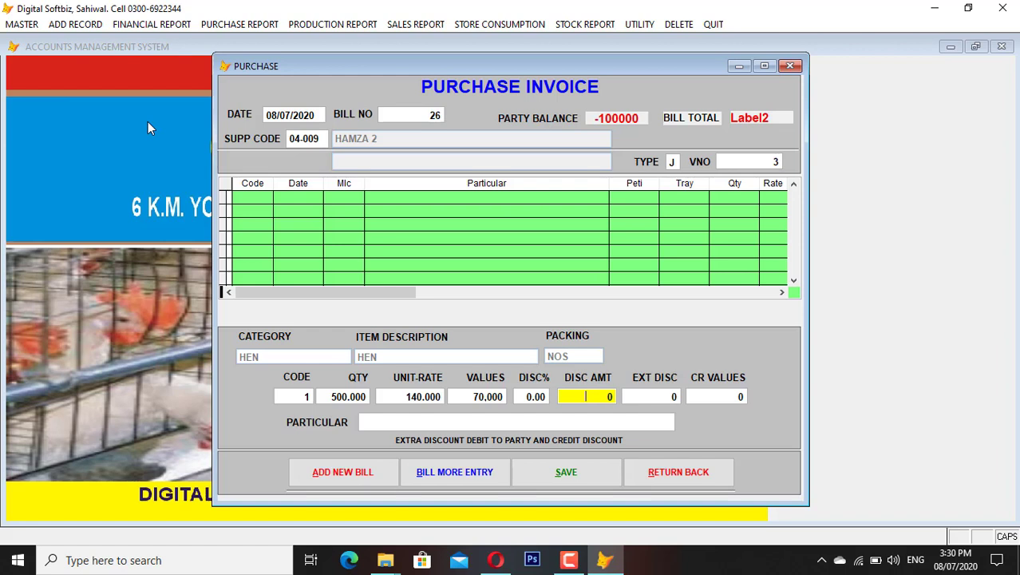
pyautogui.press('Return')
pyautogui.press('Return')
pyautogui.press('Return')
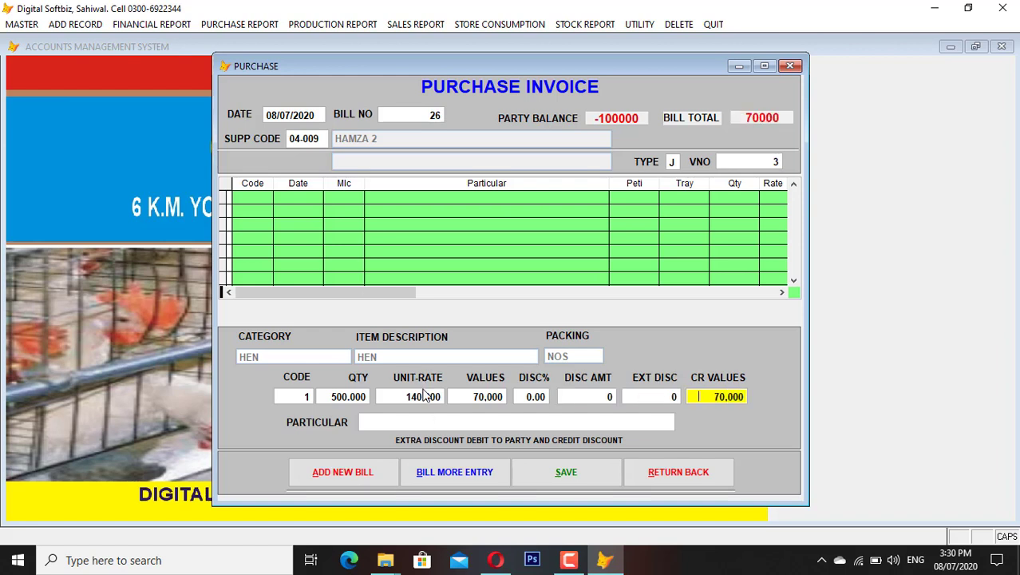
pyautogui.press('Return')
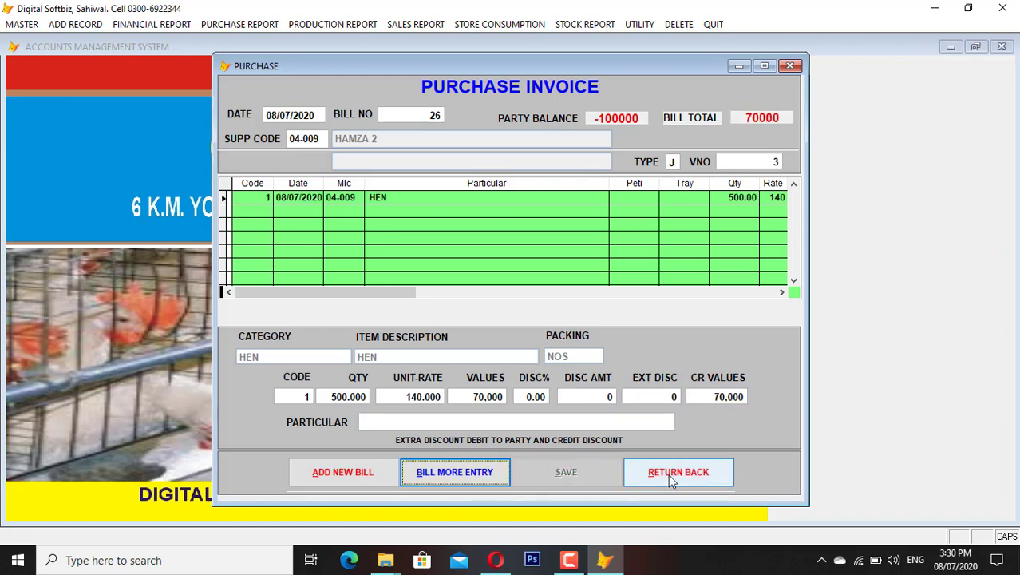
pyautogui.click(668, 473)
# - Preview the stock in hand report again to check the HEN quantity, and close the report
pyautogui.click(588, 25)
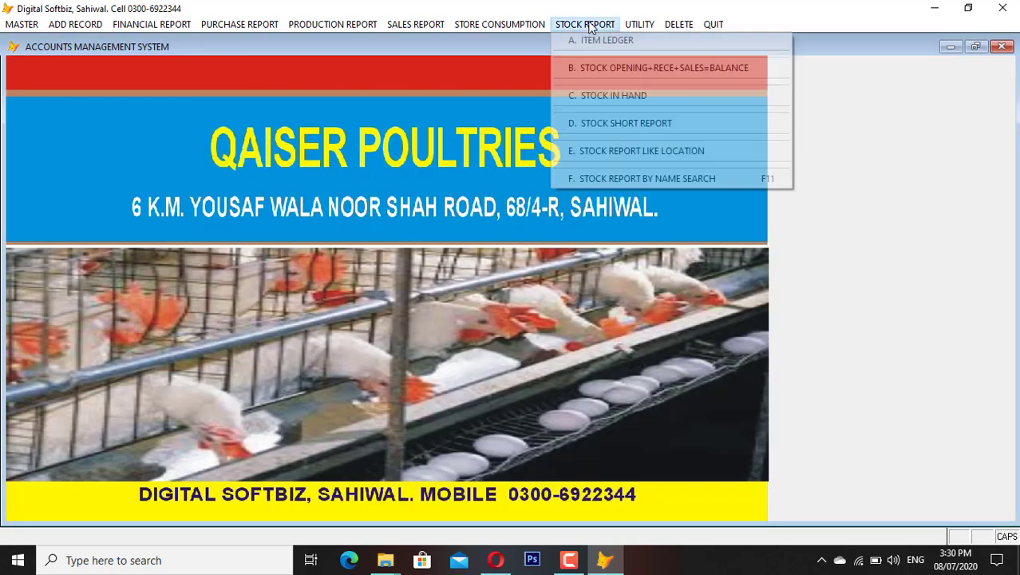
pyautogui.click(600, 95)
pyautogui.press('Return')
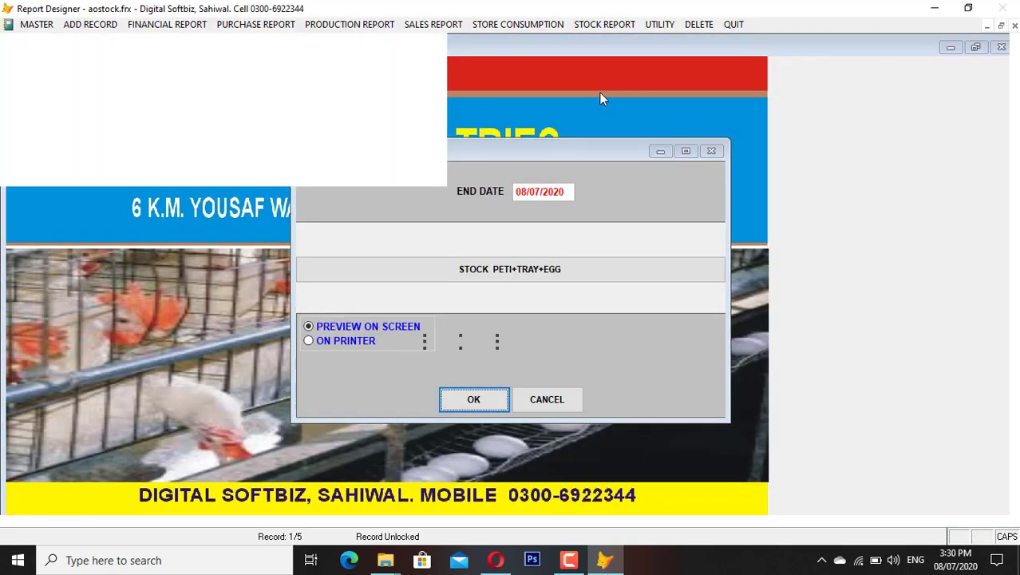
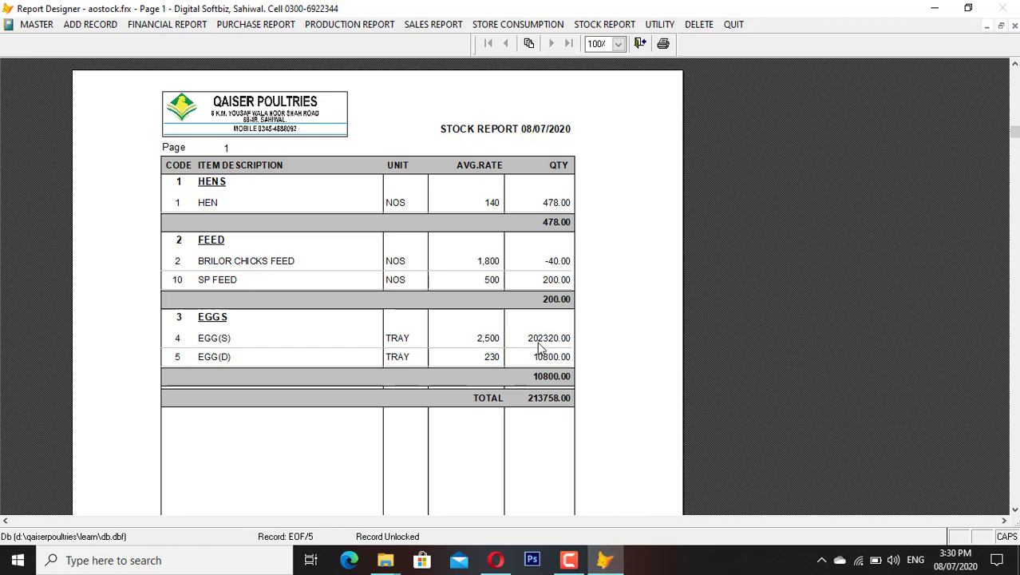
pyautogui.press('Escape')
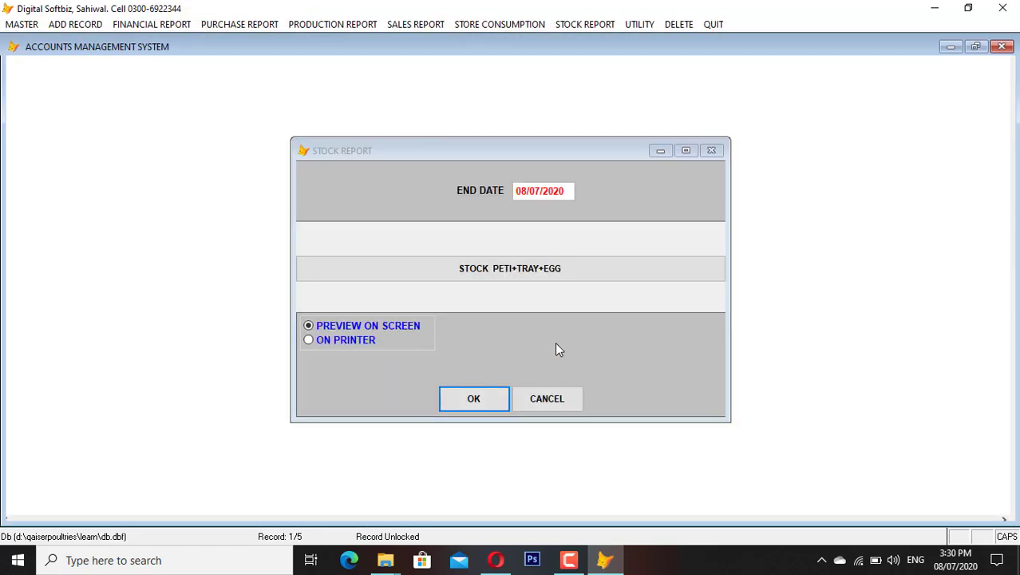
pyautogui.press('Escape')
# - Start a production entry dated 08/07/2020 and set its location to 4, BAREAK 5
pyautogui.click(80, 25)
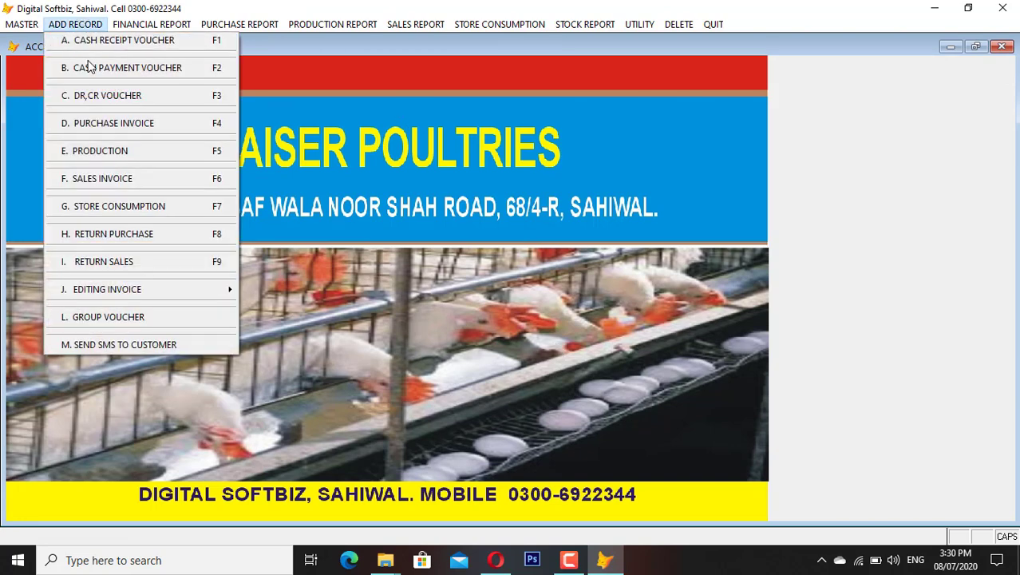
pyautogui.click(120, 151)
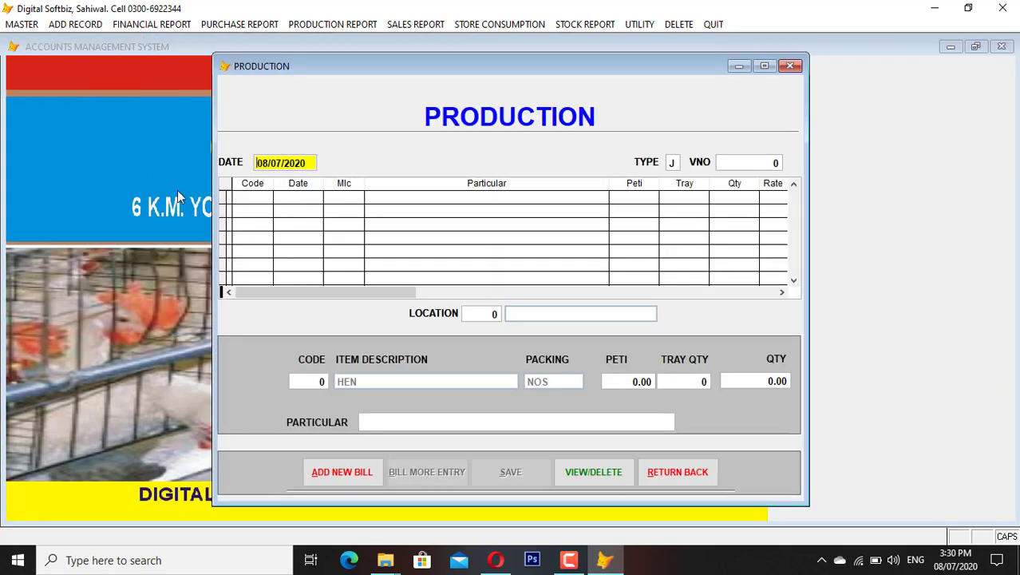
pyautogui.press('Return')
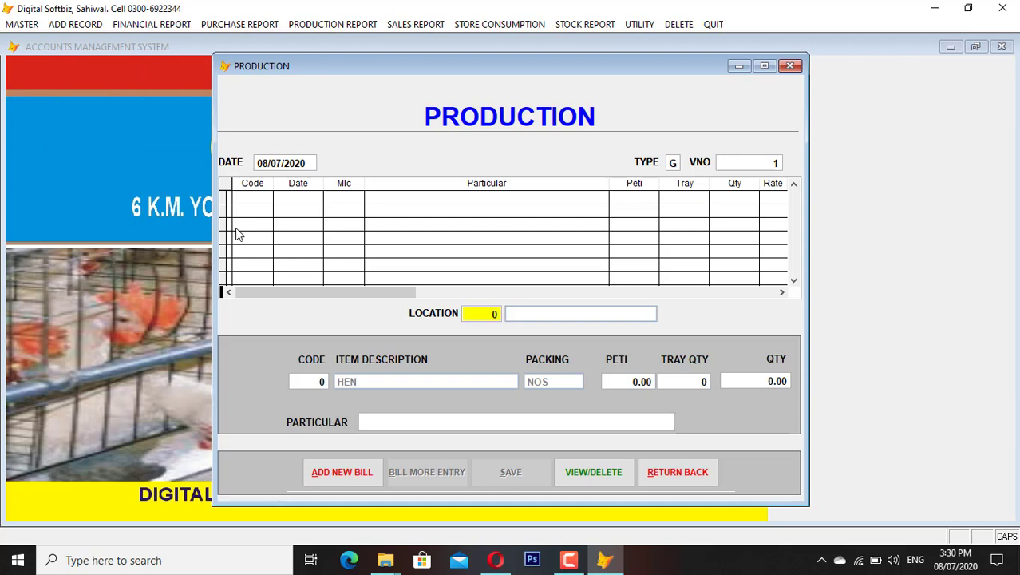
pyautogui.write('1')
pyautogui.write('4')
pyautogui.press('Return')
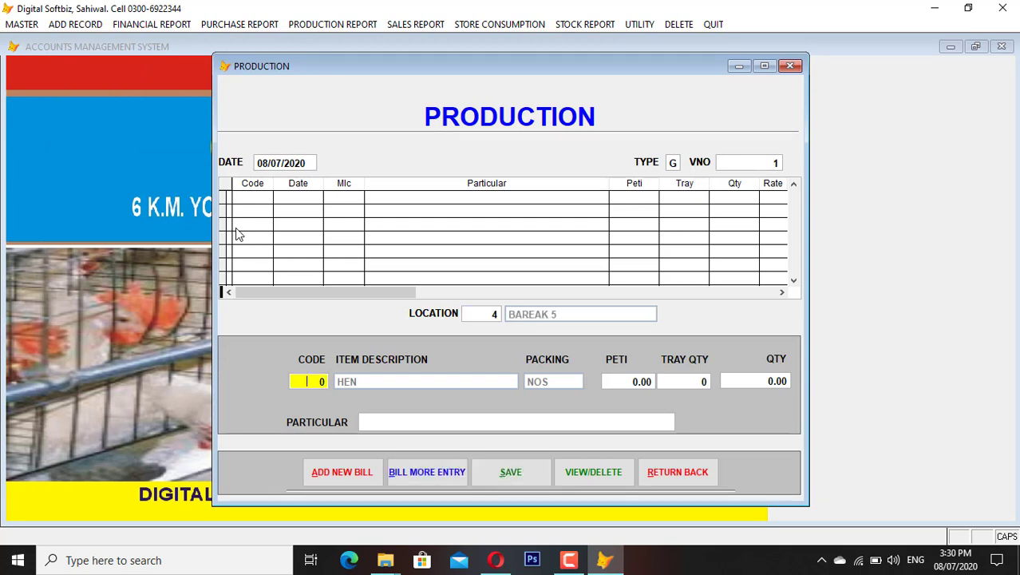
# - Find the egg items by the name EG and choose EGG(S) as the produced item
pyautogui.press('Return')
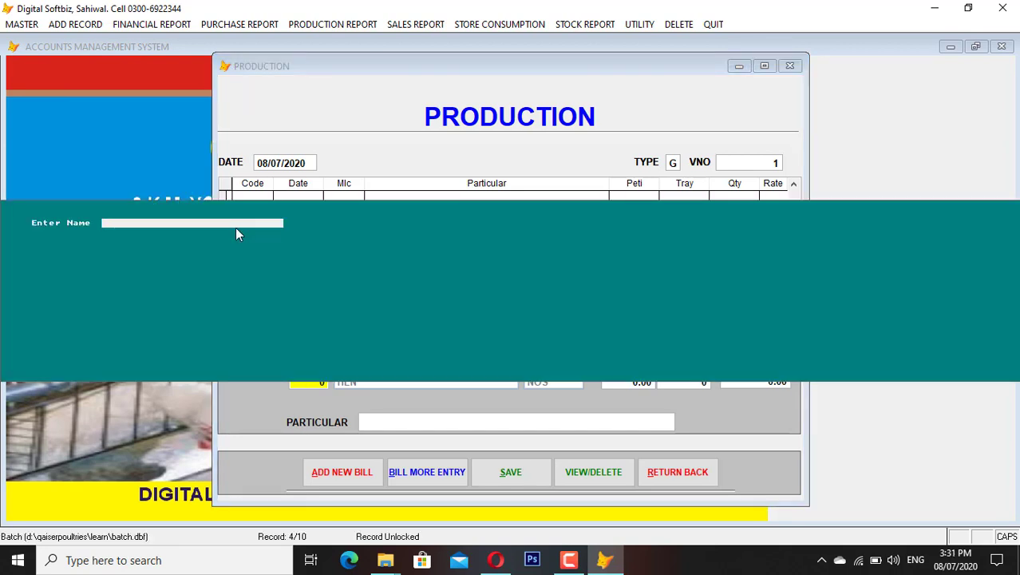
pyautogui.write('EG')
pyautogui.press('Return')
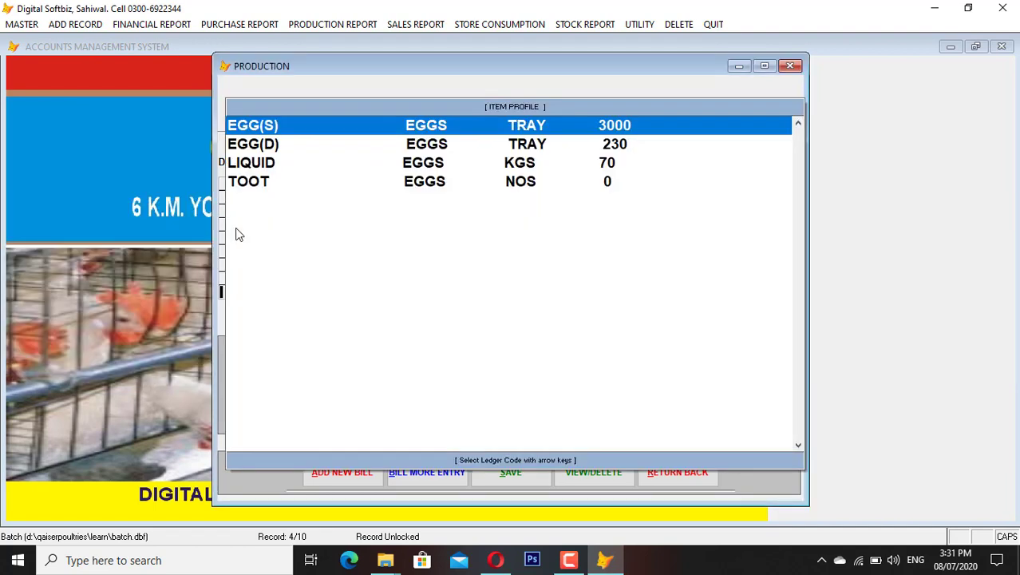
pyautogui.press('Return')
# - Change the production entry's location to 1, STORE, and keep EGG(S) as the item
pyautogui.press('Up')
pyautogui.press('Up')
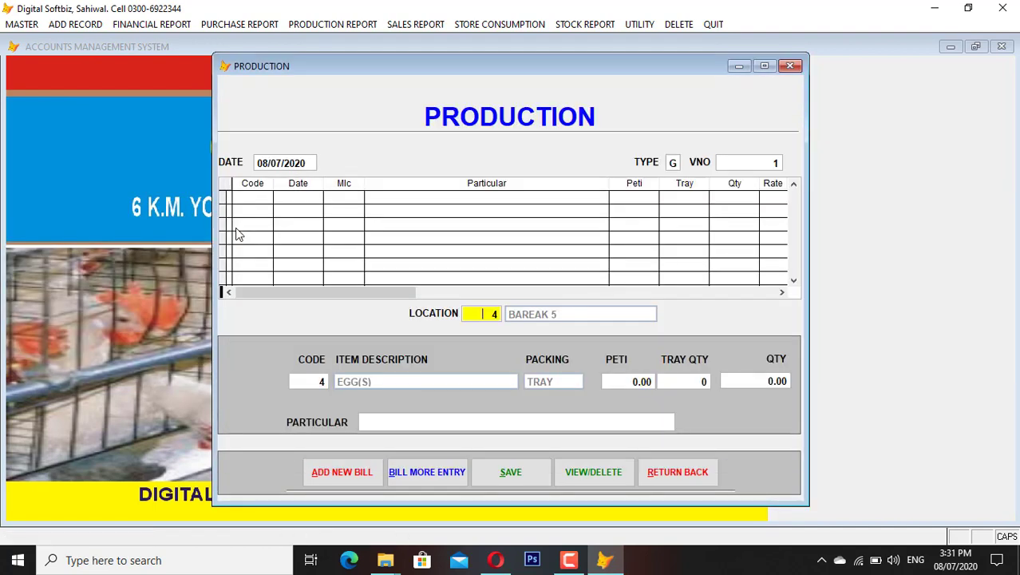
pyautogui.write('1')
pyautogui.press('Return')
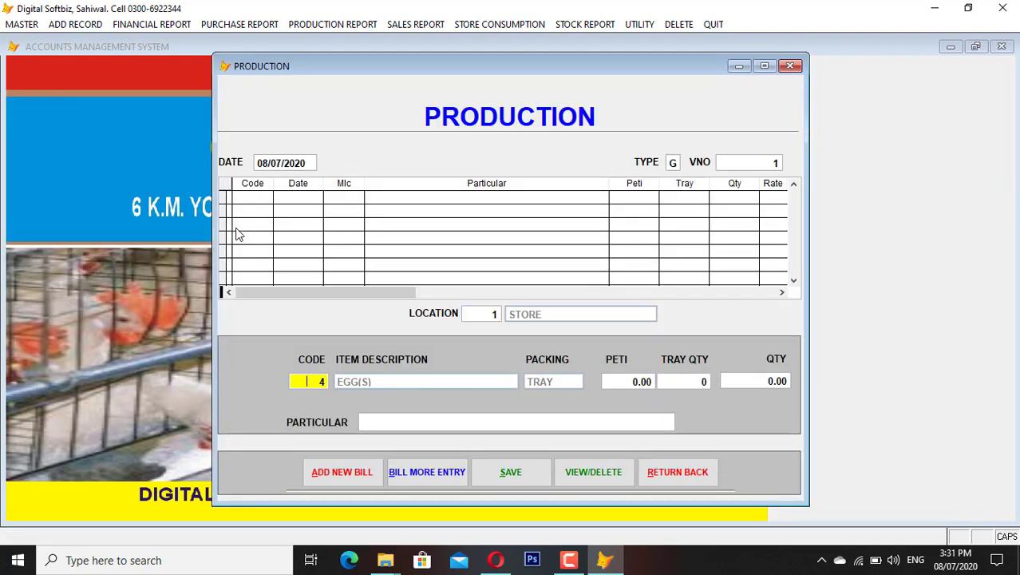
pyautogui.press('Return')
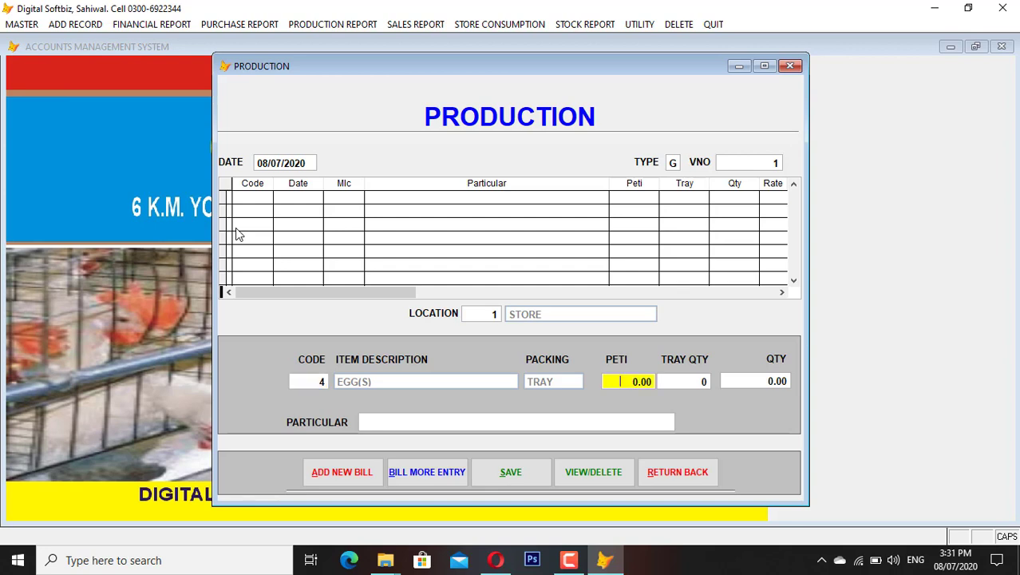
# - Set the EGG(S) production quantity to 1 peti and 12 trays
pyautogui.write('1')
pyautogui.press('Return')
pyautogui.write('12')
pyautogui.press('Return')
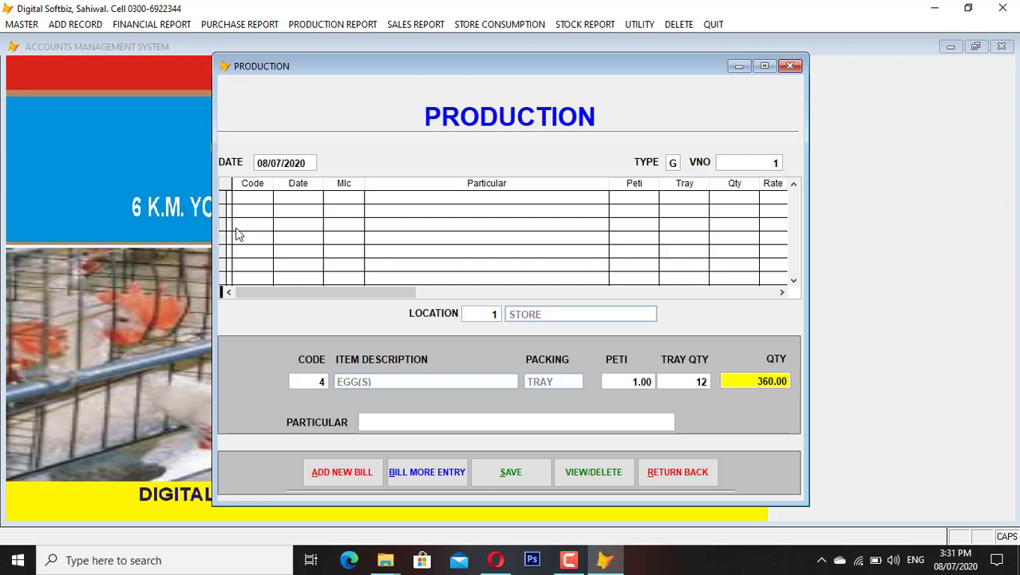
# - Change the EGG(S) production quantity to 10 peti and 120 trays
pyautogui.press('Up')
pyautogui.press('Up')
pyautogui.write('10')
pyautogui.press('Return')
pyautogui.write('120')
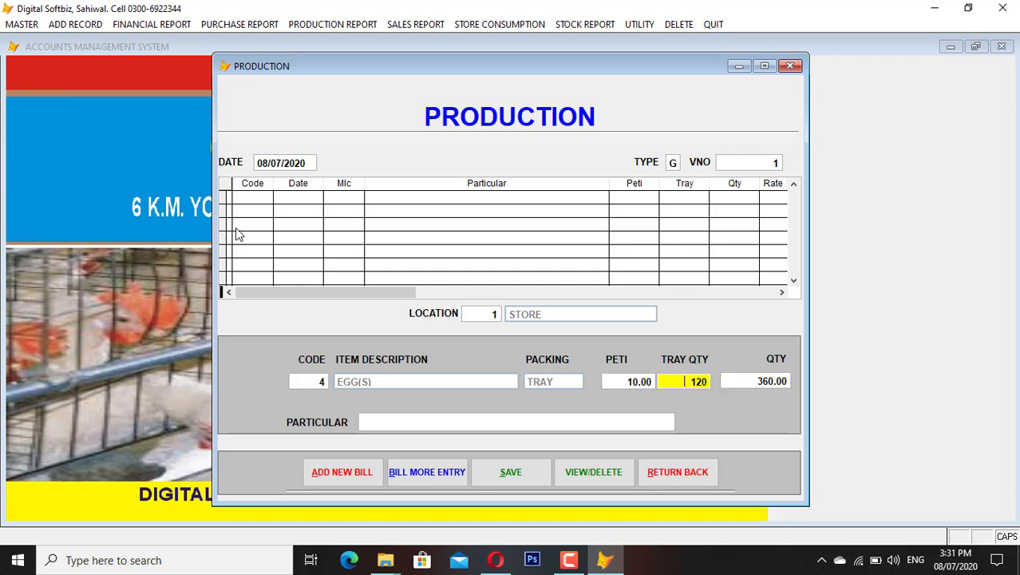
pyautogui.press('Return')
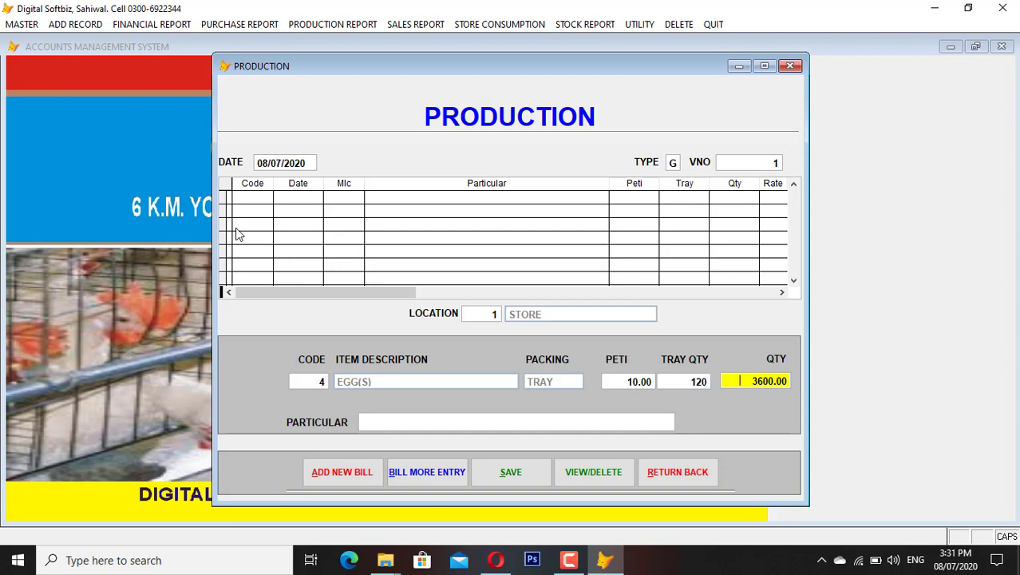
# - Leave the particulars blank, save the EGG(S) production entry, and close the production form
pyautogui.press('Return')
pyautogui.press('Return')
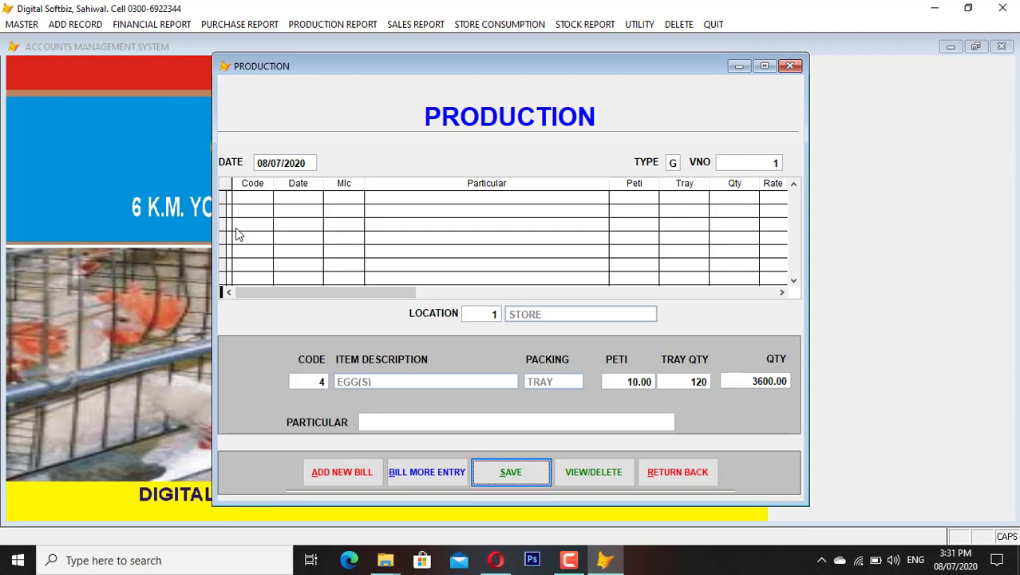
pyautogui.press('Return')
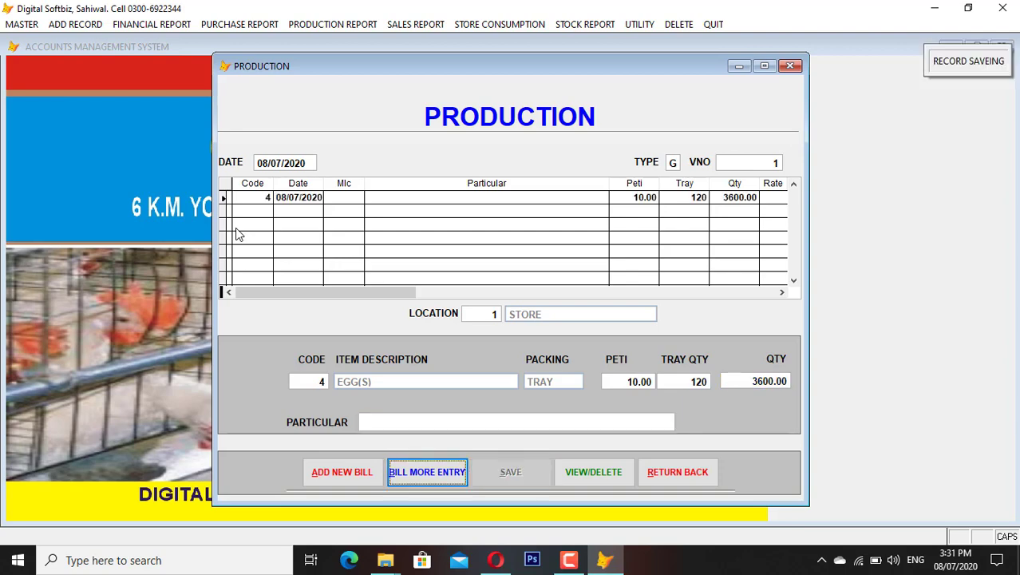
pyautogui.click(701, 471)
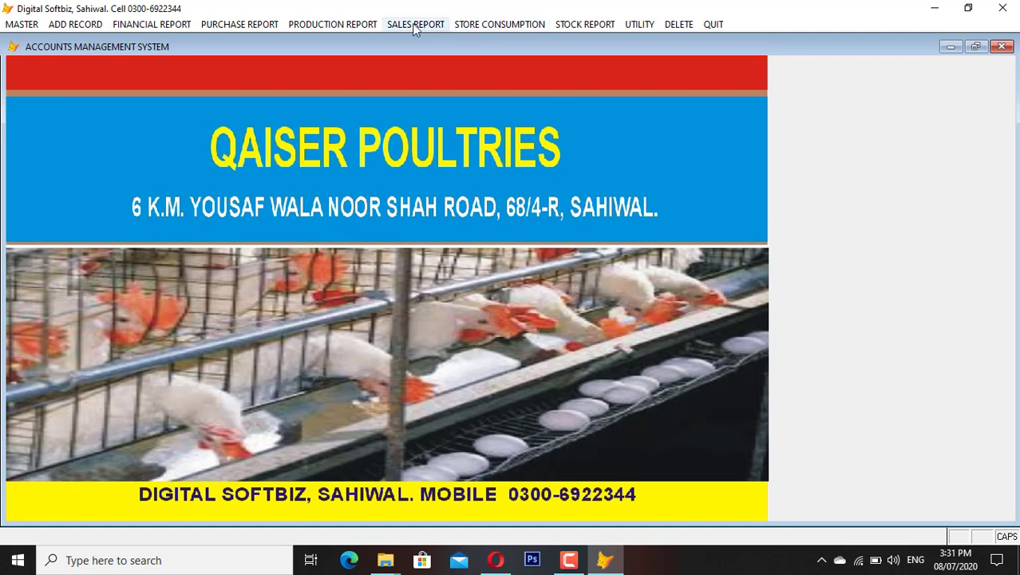
# - Preview the daily flock production report for 08/07/2020 only, enlarge it to check the EGG(S) line, and close it
pyautogui.click(326, 25)
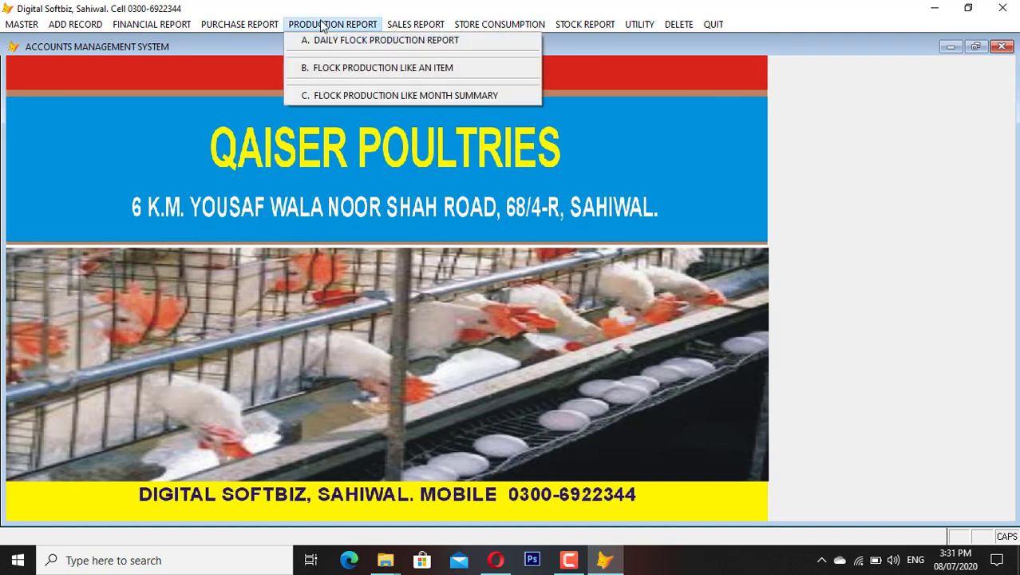
pyautogui.click(390, 42)
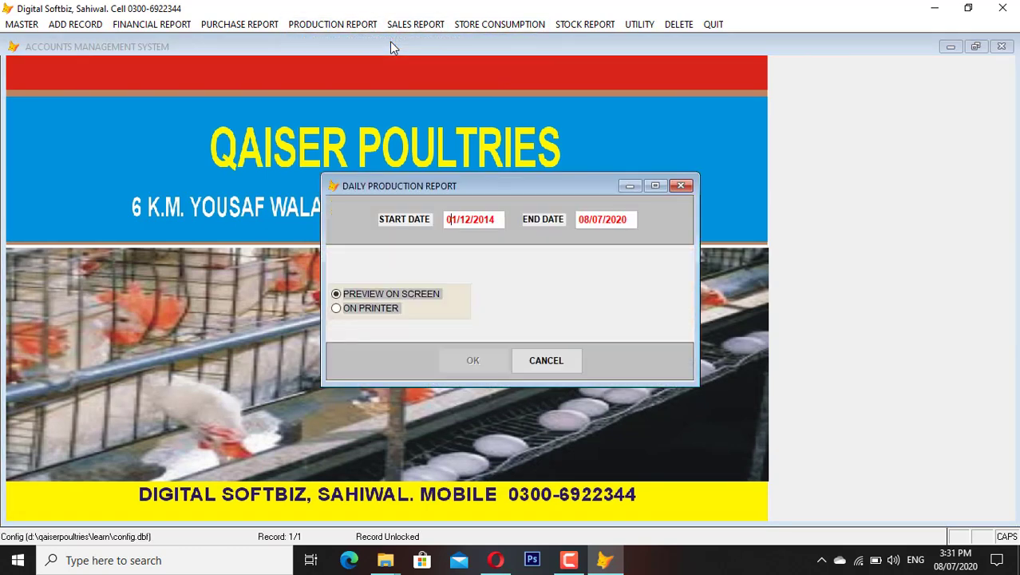
pyautogui.write('2020')
pyautogui.press('Return')
pyautogui.press('Return')
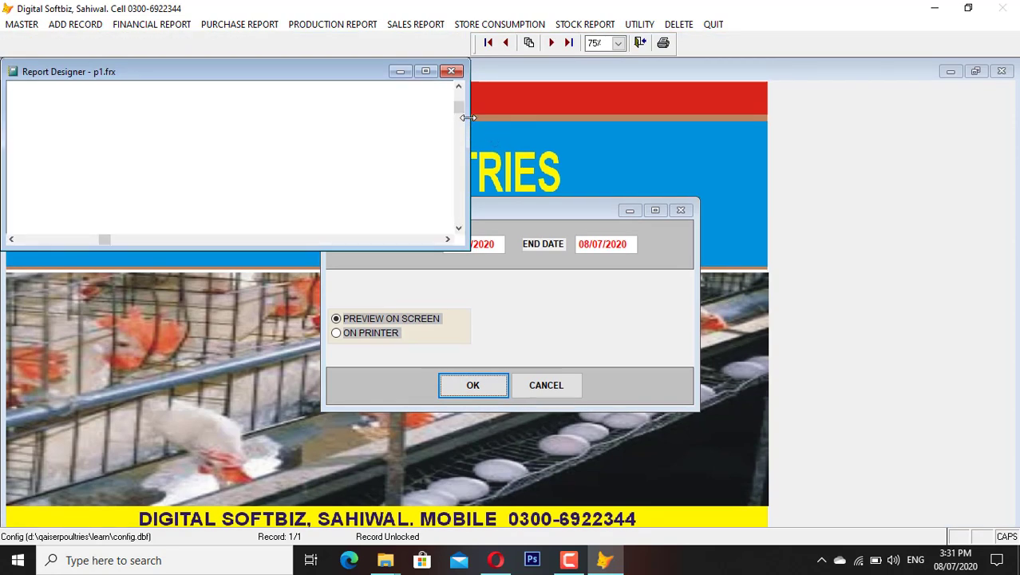
pyautogui.click(429, 74)
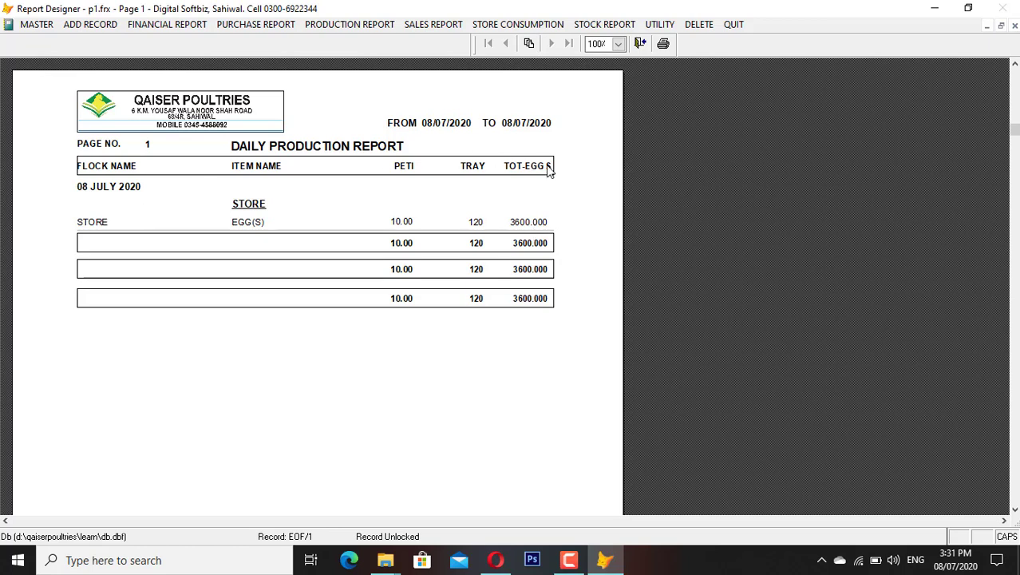
pyautogui.press('Escape')
pyautogui.press('Escape')
# - Preview the stock in hand report up to 08/07/2020 to check the egg quantities, and close it
pyautogui.click(585, 24)
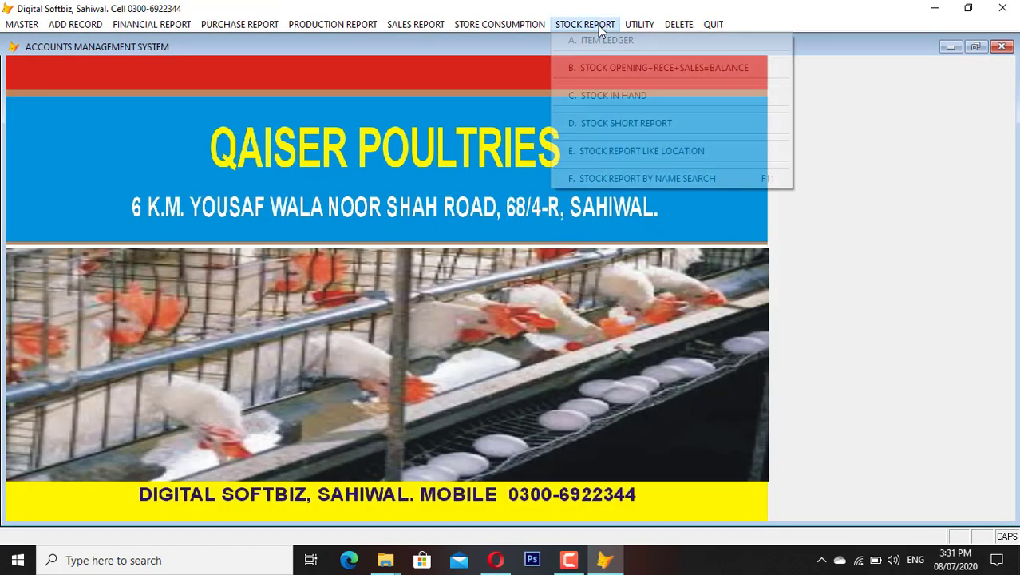
pyautogui.click(615, 92)
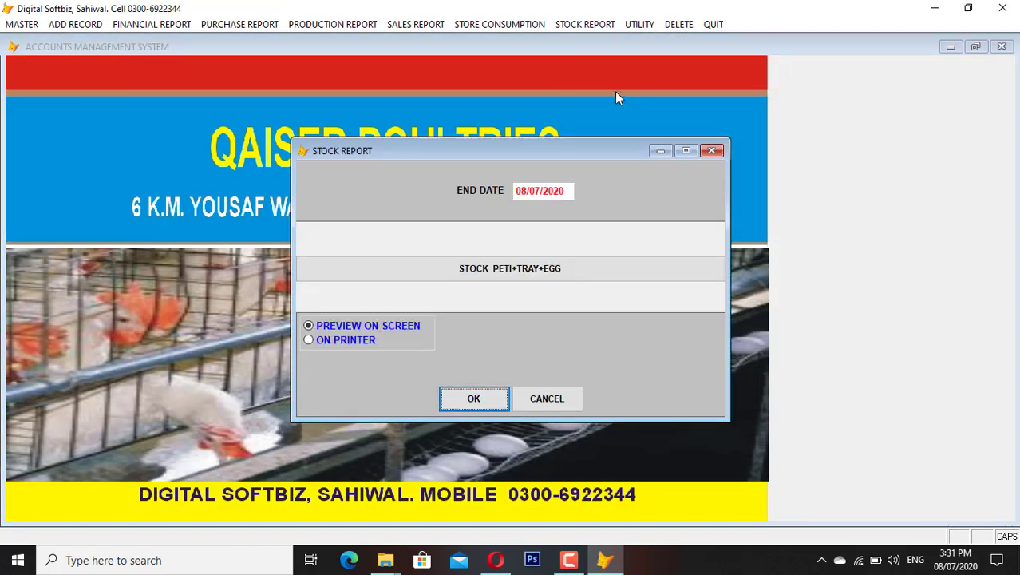
pyautogui.press('Return')
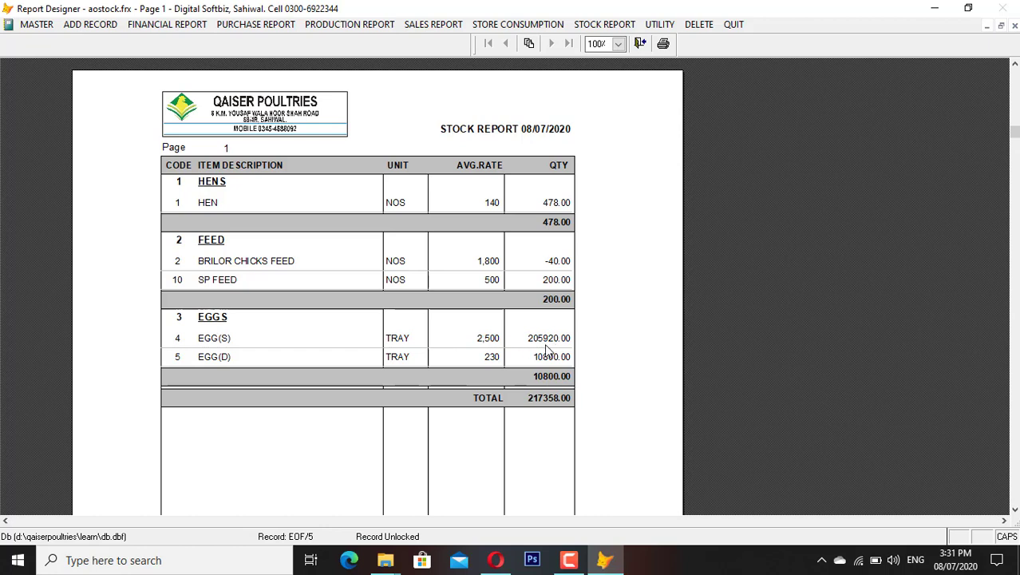
pyautogui.press('Escape')
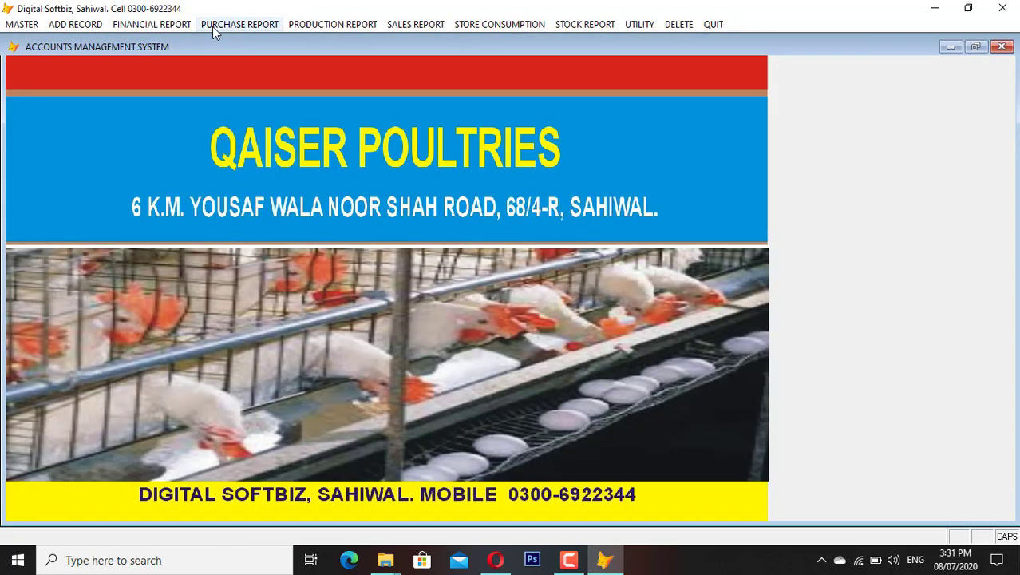
# - Start a sales invoice dated 08/07/2020 and choose the customer by searching for the start of the customer's name
pyautogui.click(101, 25)
pyautogui.click(119, 182)
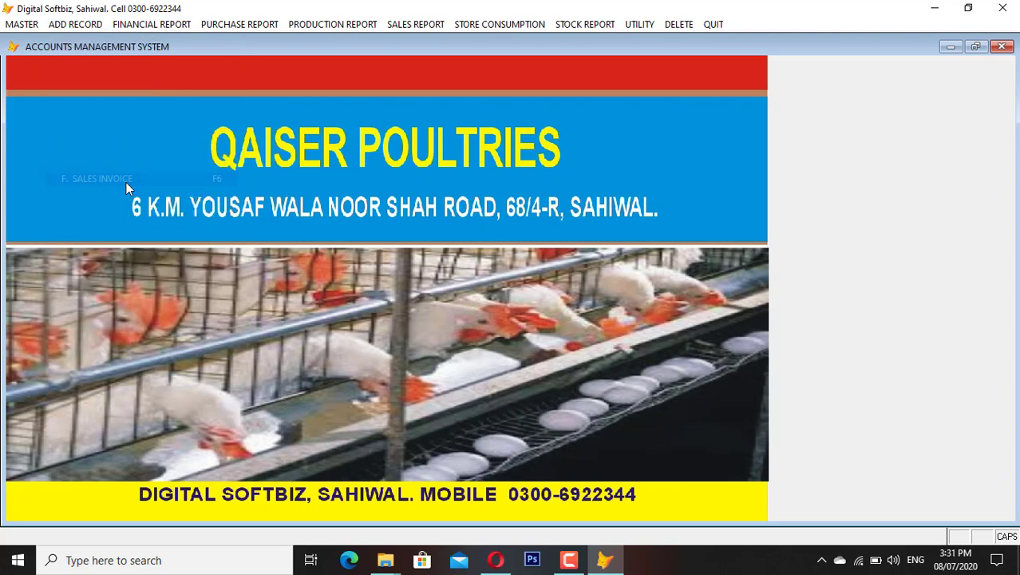
pyautogui.press('Return')
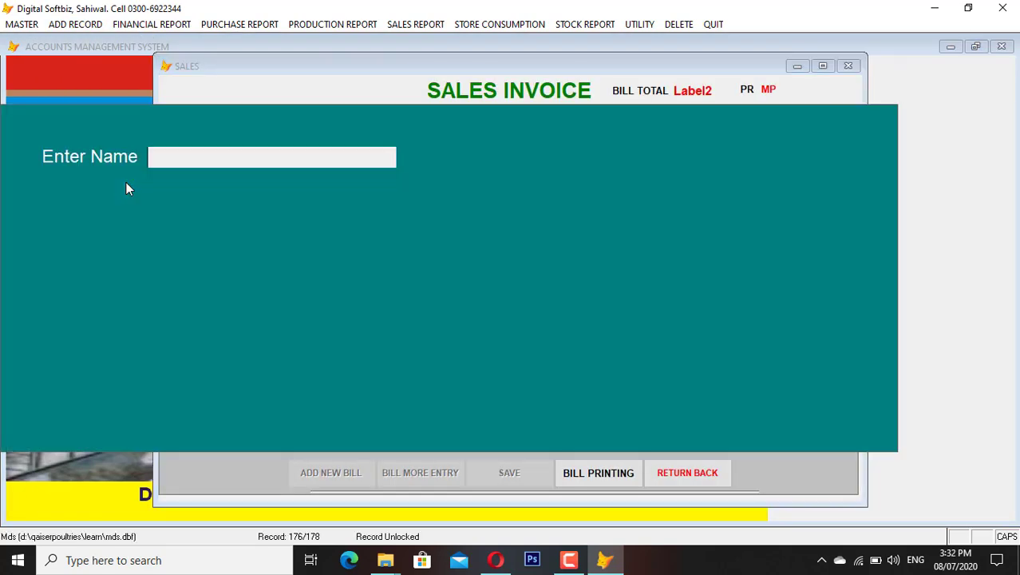
pyautogui.write('KHU')
pyautogui.press('Return')
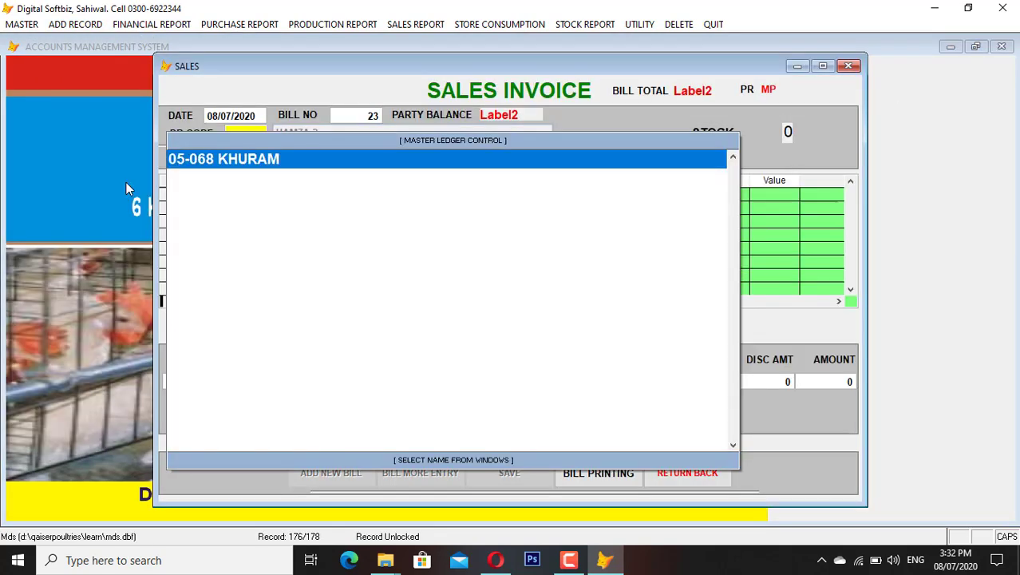
pyautogui.press('Return')
pyautogui.press('Return')
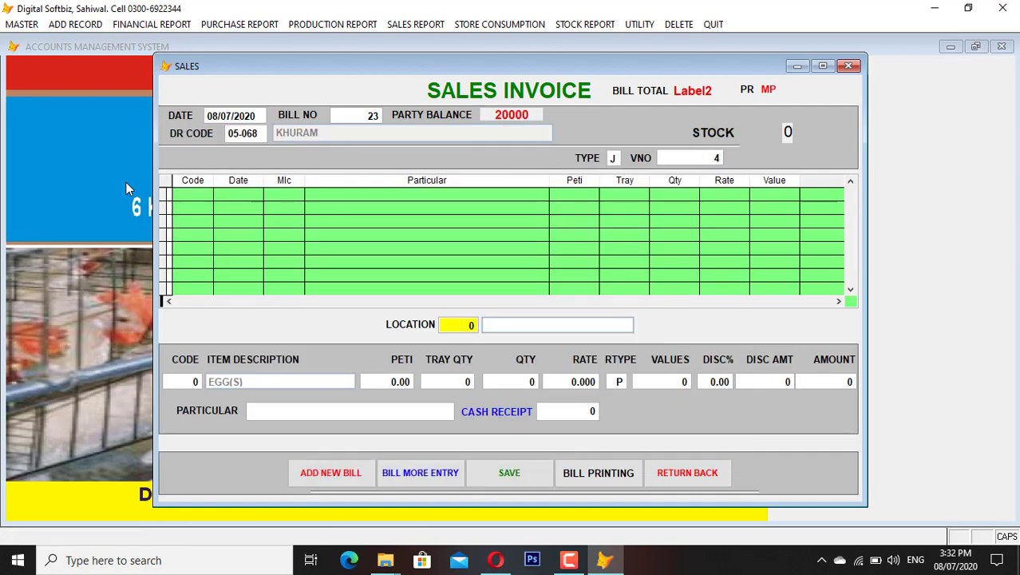
# - Set the sales location to 1, STORE, and find the item EGG(S) by name for the sale line
pyautogui.write('1')
pyautogui.press('Return')
pyautogui.press('Return')
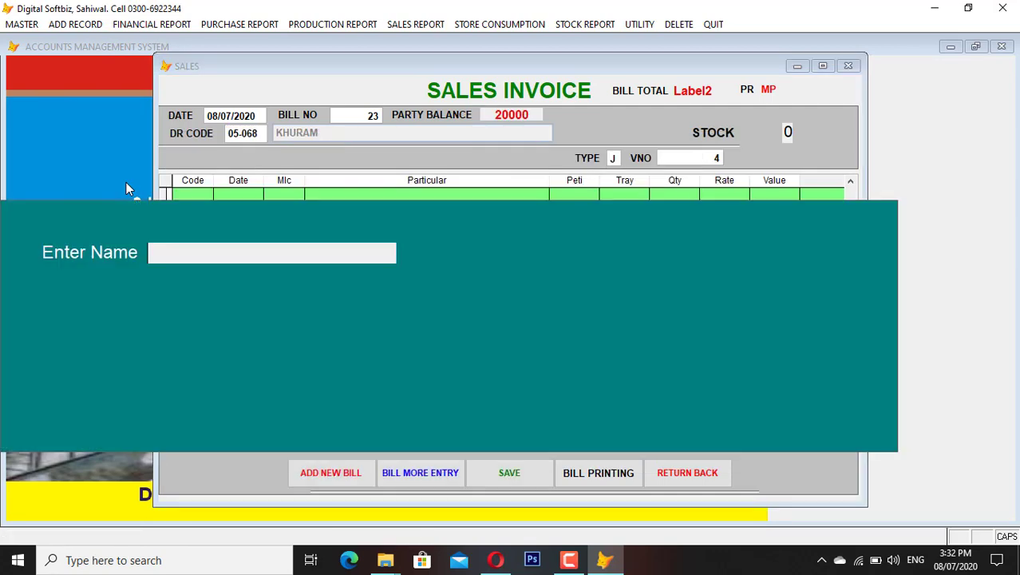
pyautogui.write('E')
pyautogui.press('Return')
pyautogui.press('Return')
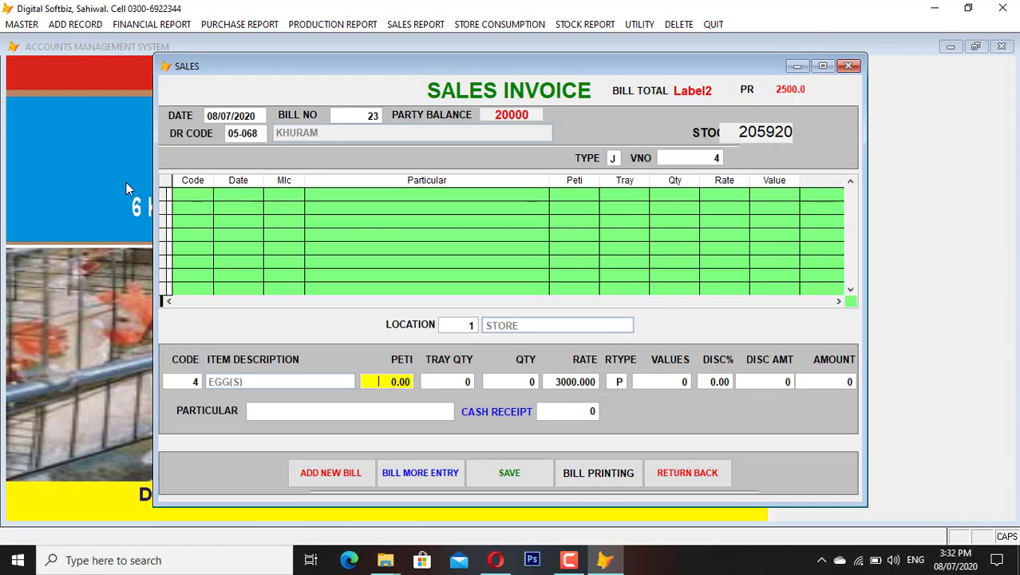
# - Set the EGG(S) sale to 30 peti and 360 trays, accepting the rate of 3000 with rate type P
pyautogui.write('30')
pyautogui.press('Return')
pyautogui.press('Return')
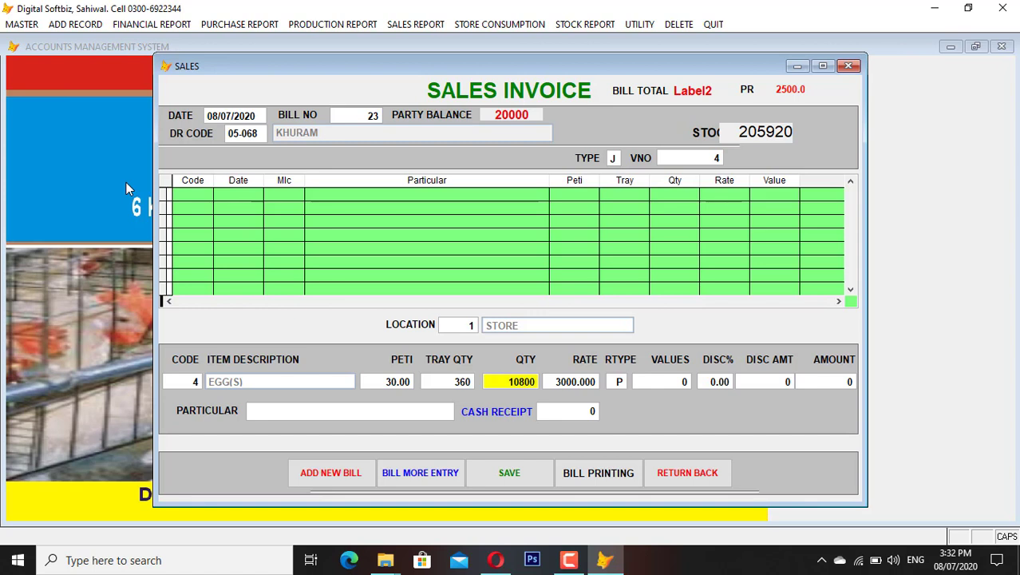
pyautogui.press('Return')
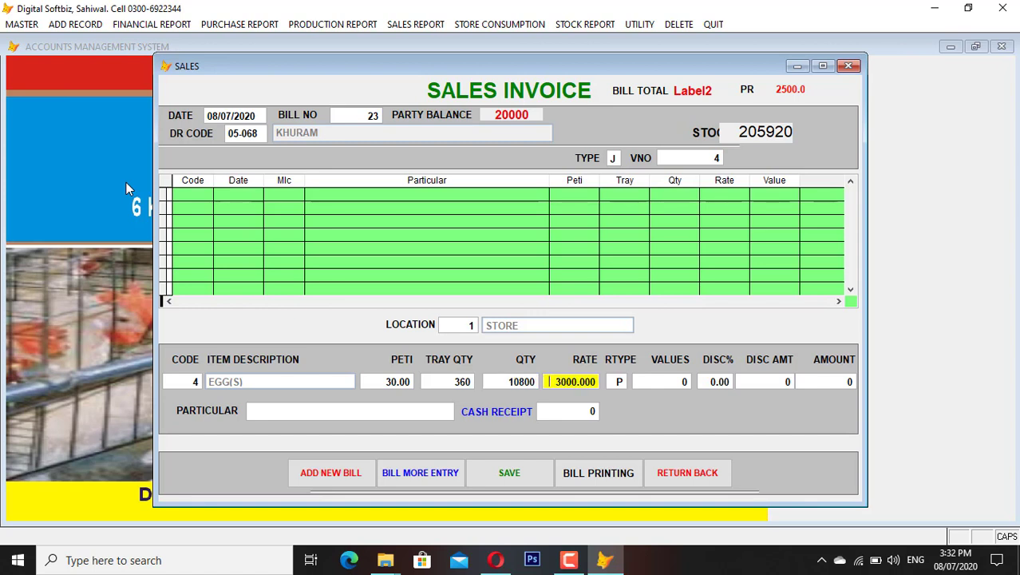
pyautogui.press('Return')
pyautogui.press('Return')
pyautogui.press('Return')
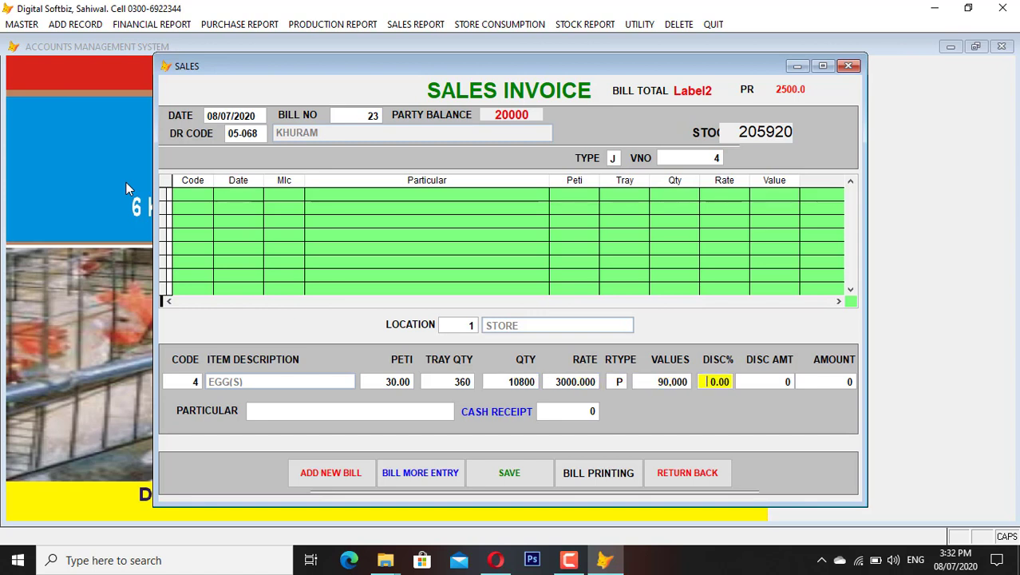
# - Leave the discount and particulars empty, enter a cash receipt of 20,000, and save the sales invoice line
pyautogui.press('Return')
pyautogui.press('Return')
pyautogui.press('Return')
pyautogui.press('Return')
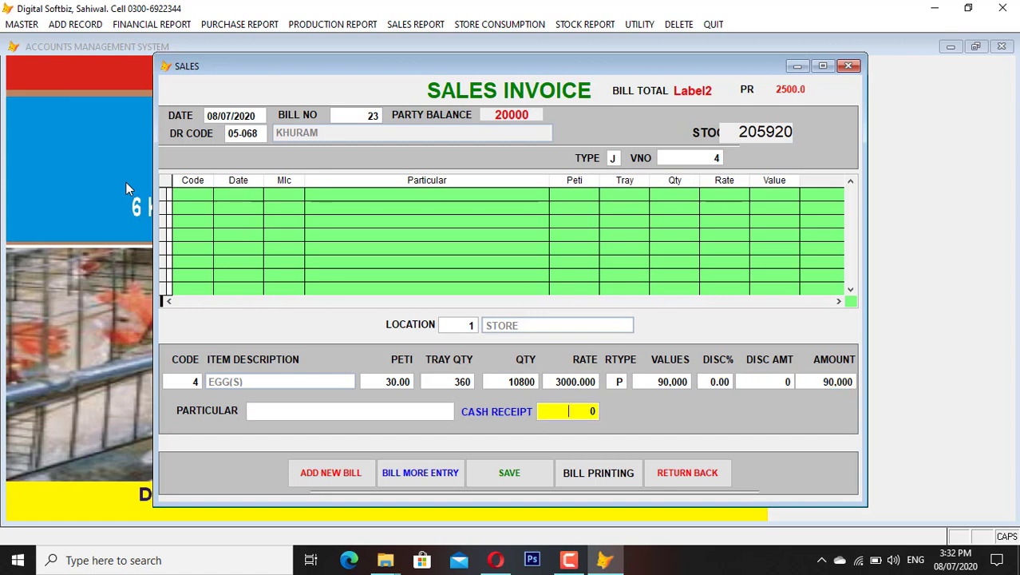
pyautogui.write('20000')
pyautogui.press('Return')
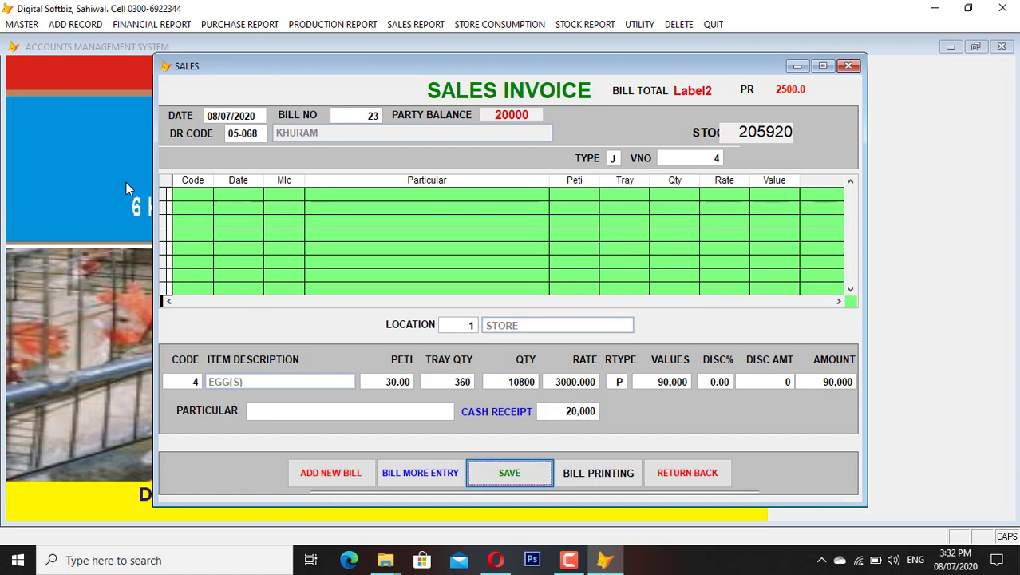
pyautogui.press('Return')
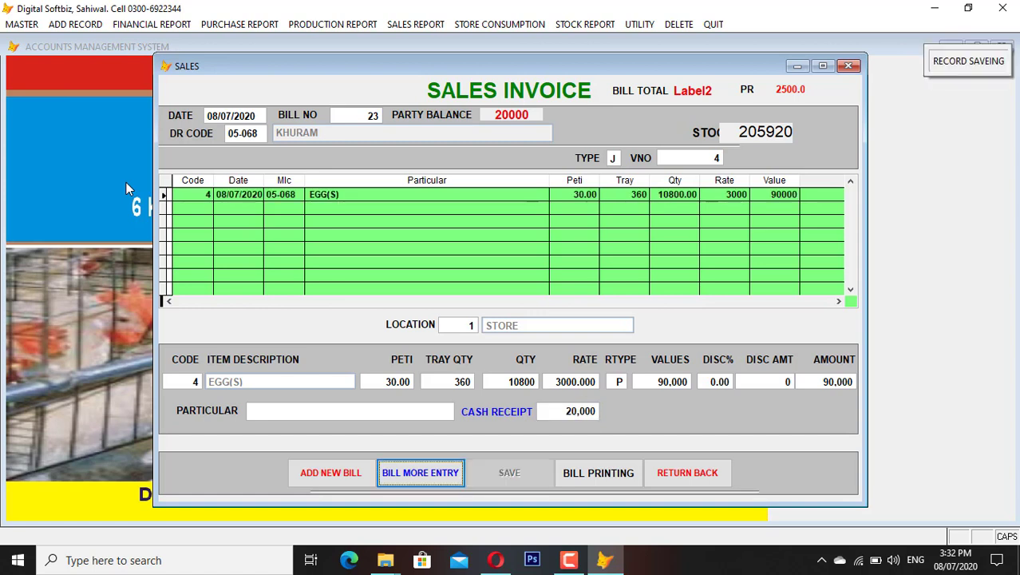
# - Preview the printable bill for the saved EGG(S) sale, close the preview and leave the sales invoice form
pyautogui.click(616, 477)
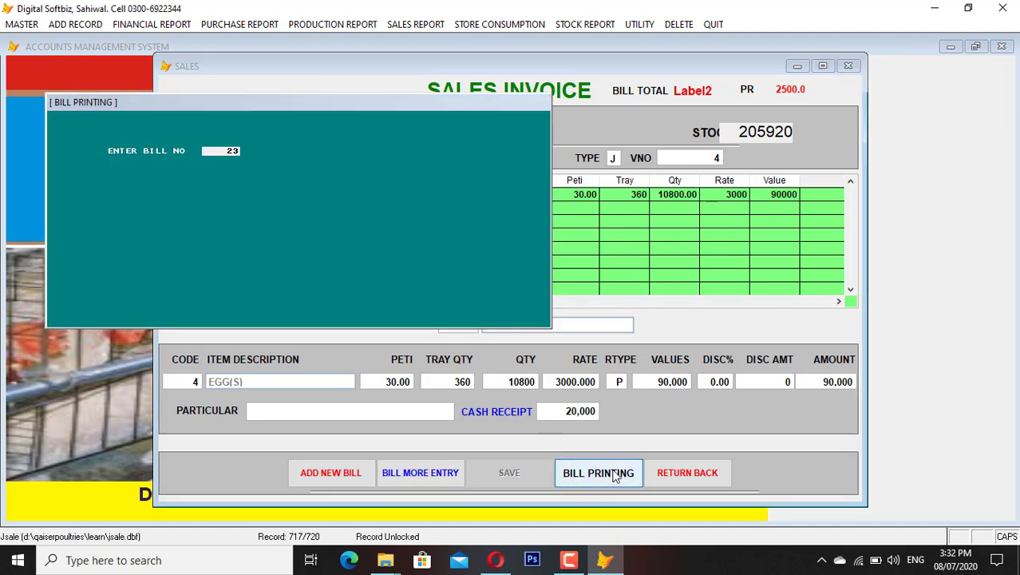
pyautogui.press('Return')
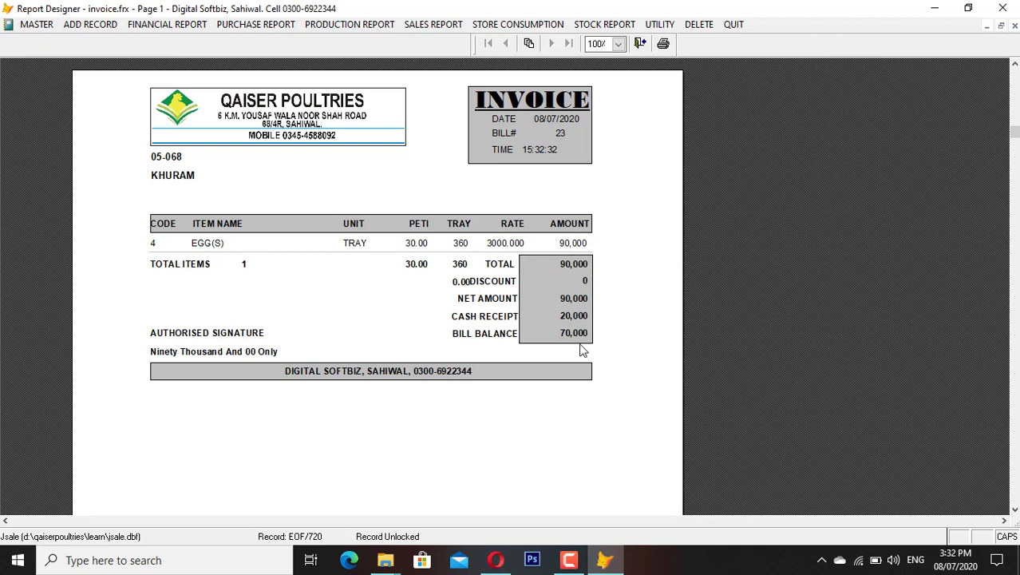
pyautogui.press('Escape')
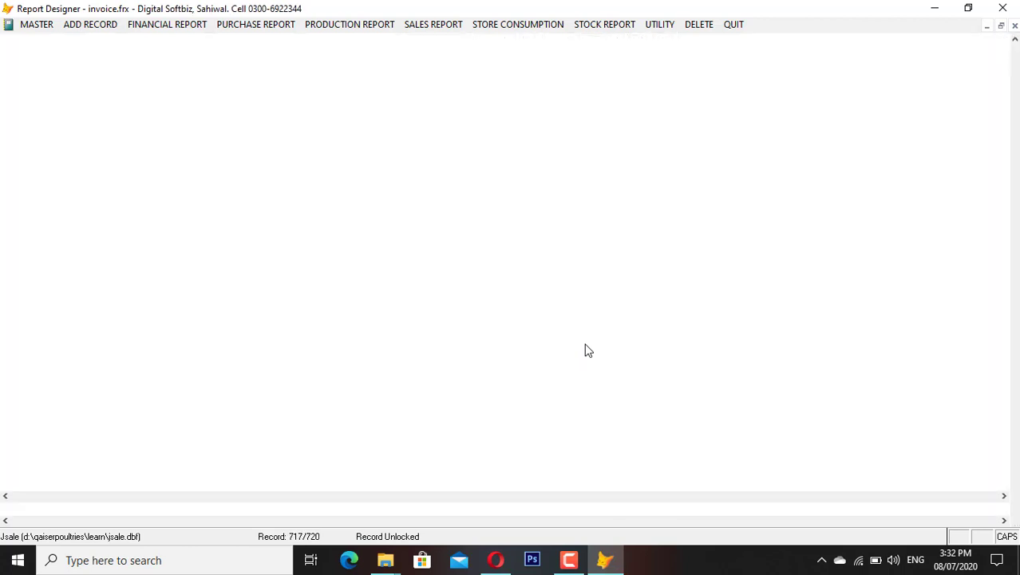
pyautogui.click(680, 467)
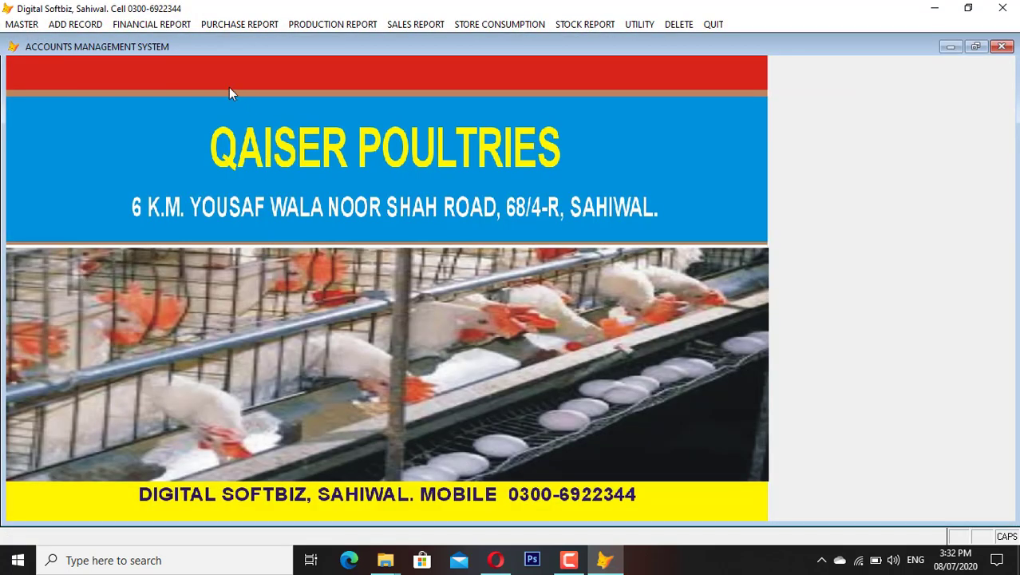
# - Preview the sale customer's ledger from 14/12/2014 to 08/07/2020, finding the account by the start of the name, and close it
pyautogui.click(173, 30)
pyautogui.click(175, 40)
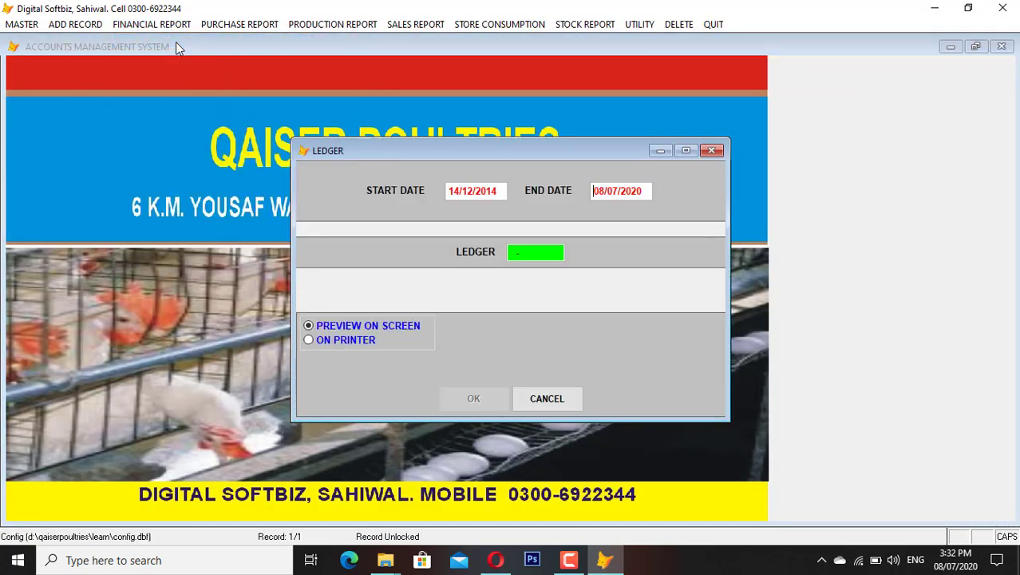
pyautogui.write('KHU')
pyautogui.press('Return')
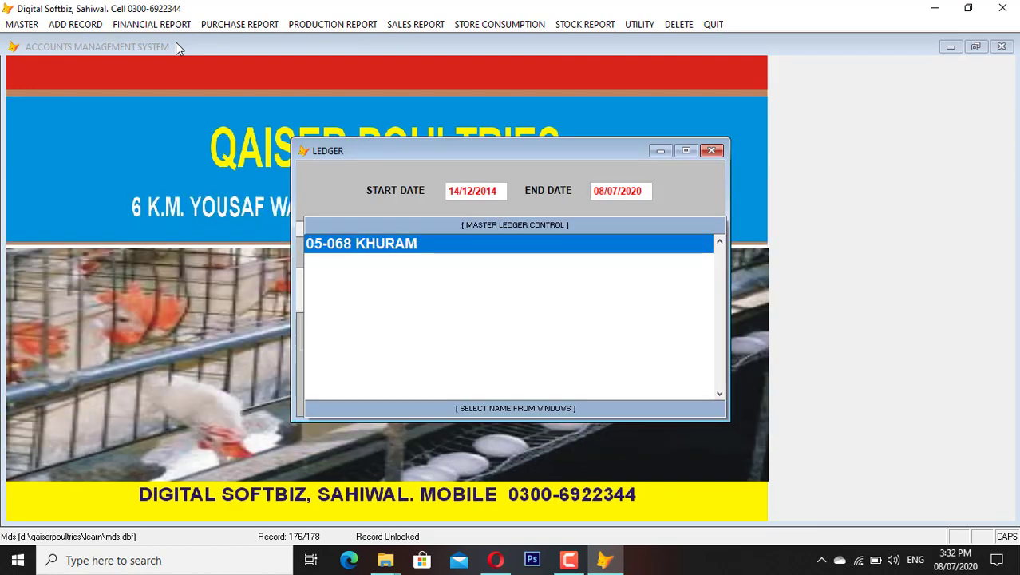
pyautogui.press('Return')
pyautogui.press('Return')
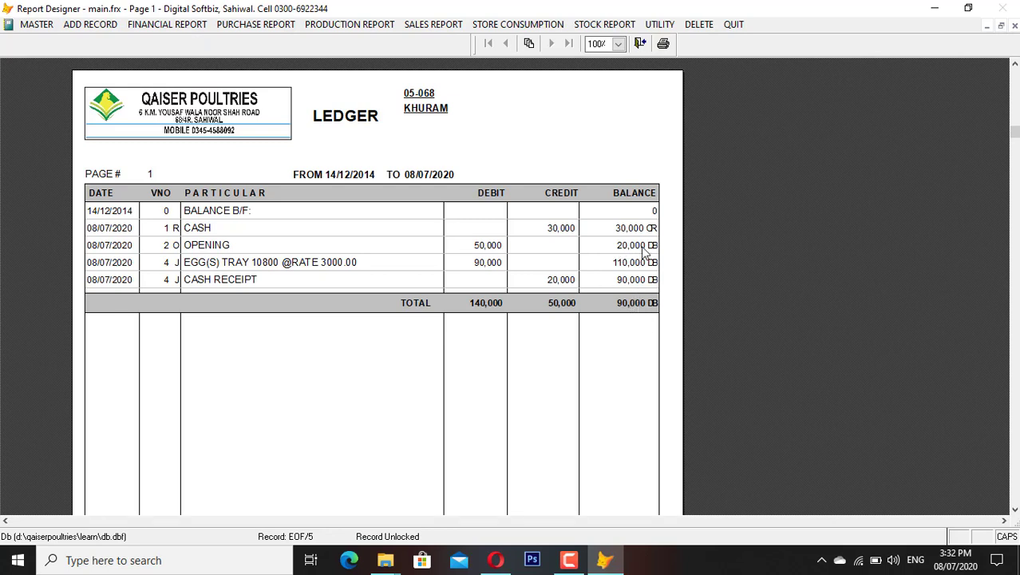
pyautogui.press('Escape')
pyautogui.press('Escape')
# - Preview the cash book for ledger 01-021 dated 08/07/2020 to check the cash receipt, and close it
pyautogui.click(178, 26)
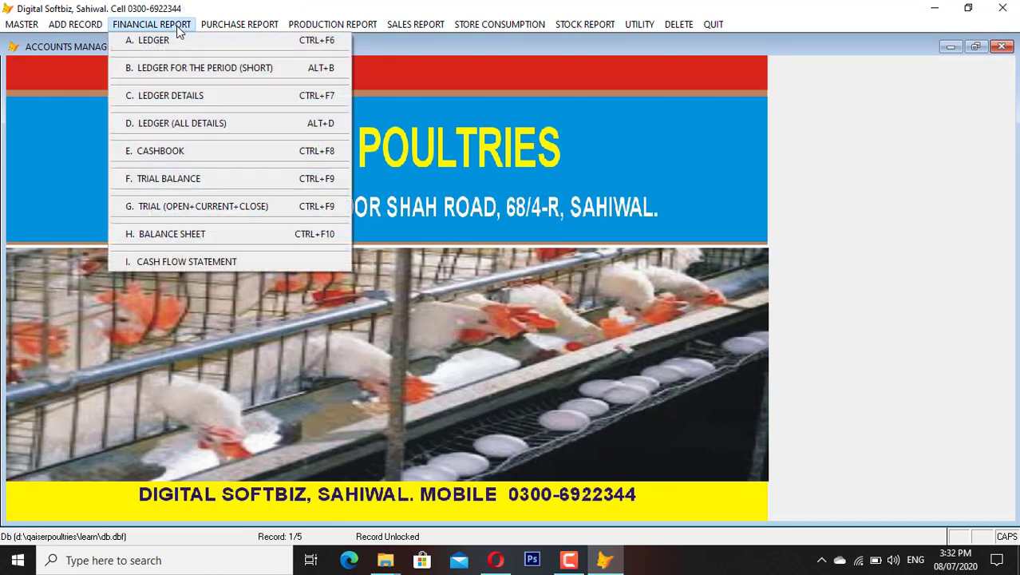
pyautogui.click(200, 153)
pyautogui.press('Return')
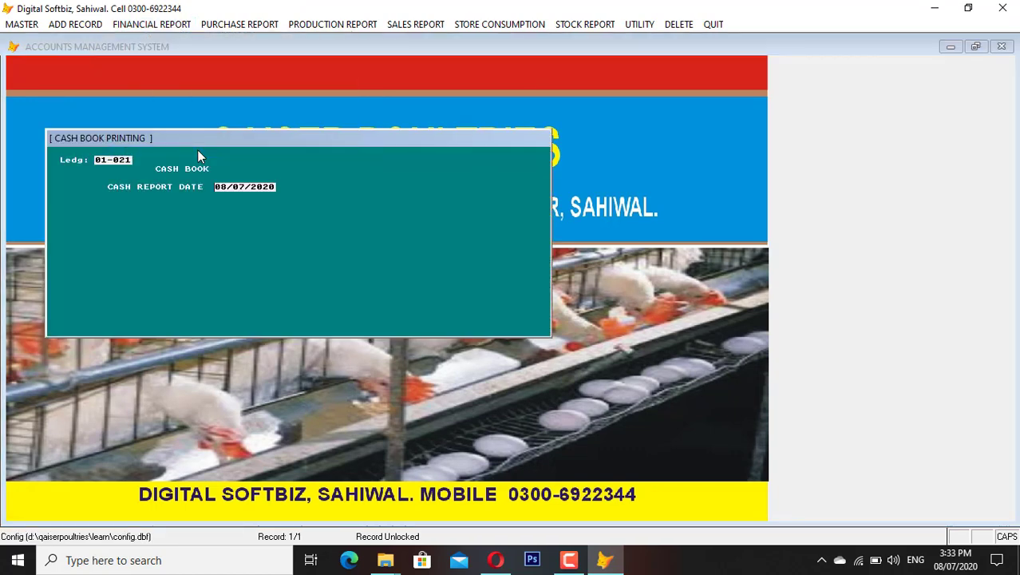
pyautogui.press('Return')
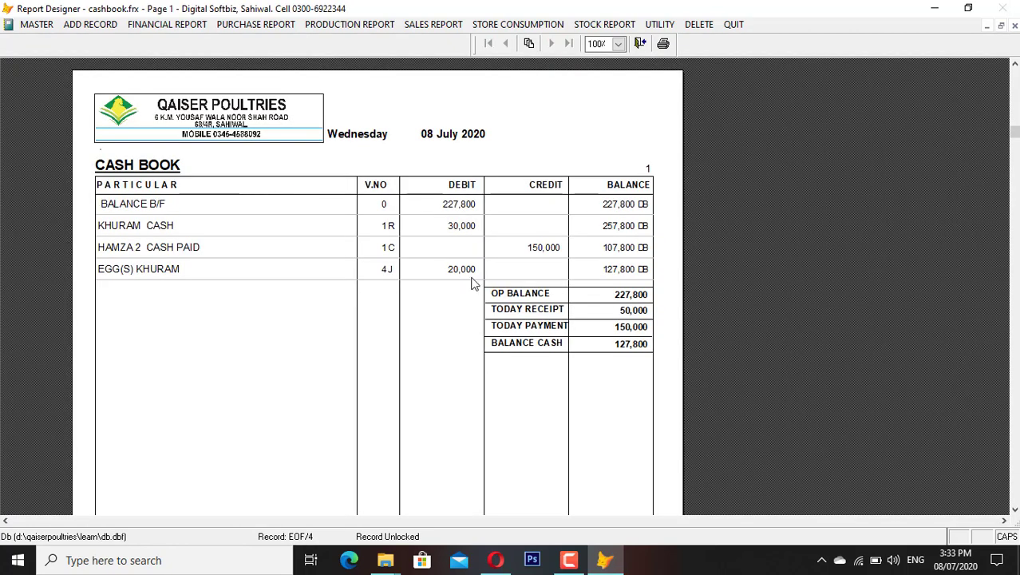
pyautogui.press('Escape')
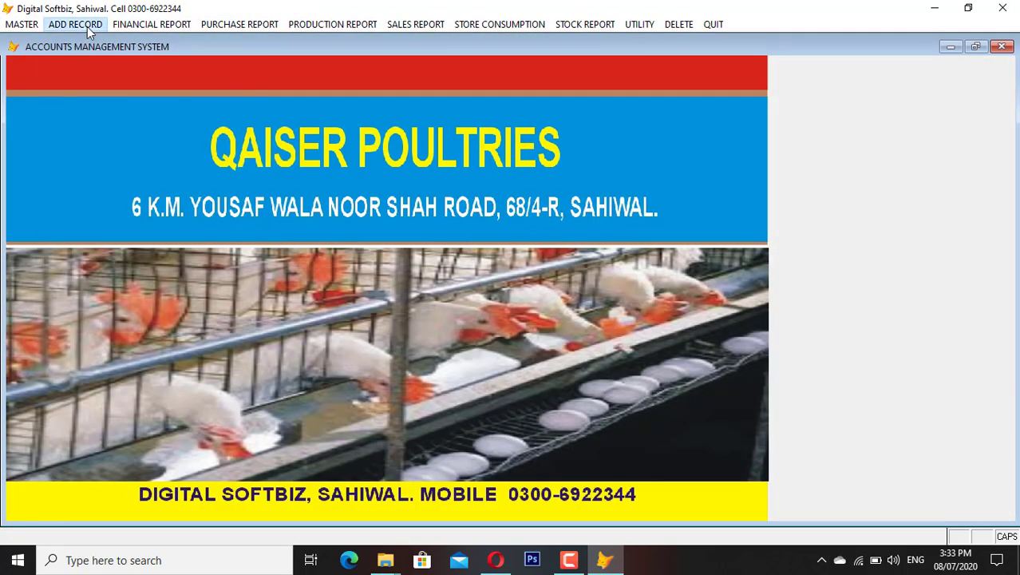
# - Start a store consumption entry dated 08/07/2020 and choose 98-010 FEED EXPENSES as the expense account
pyautogui.click(87, 27)
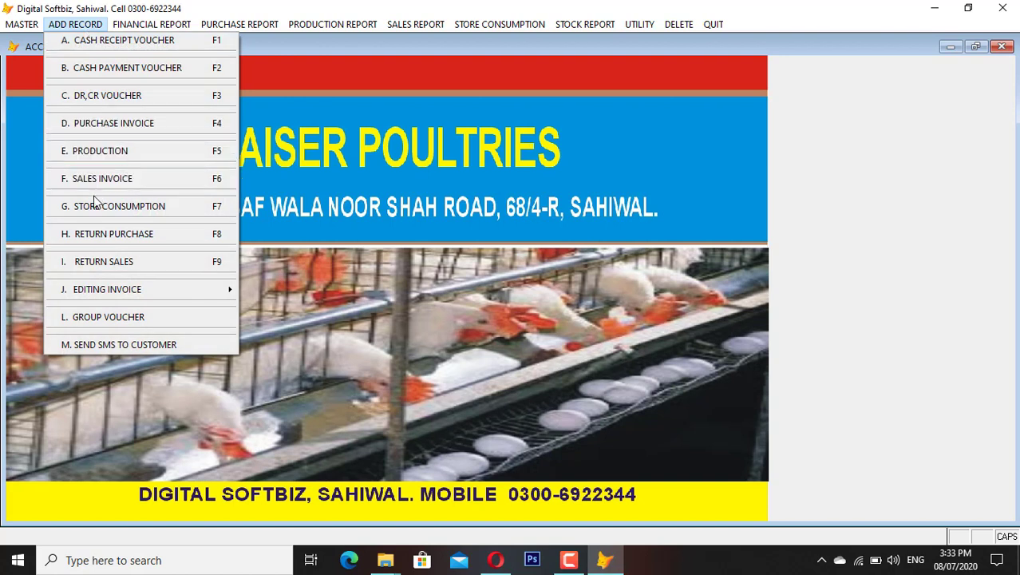
pyautogui.click(161, 210)
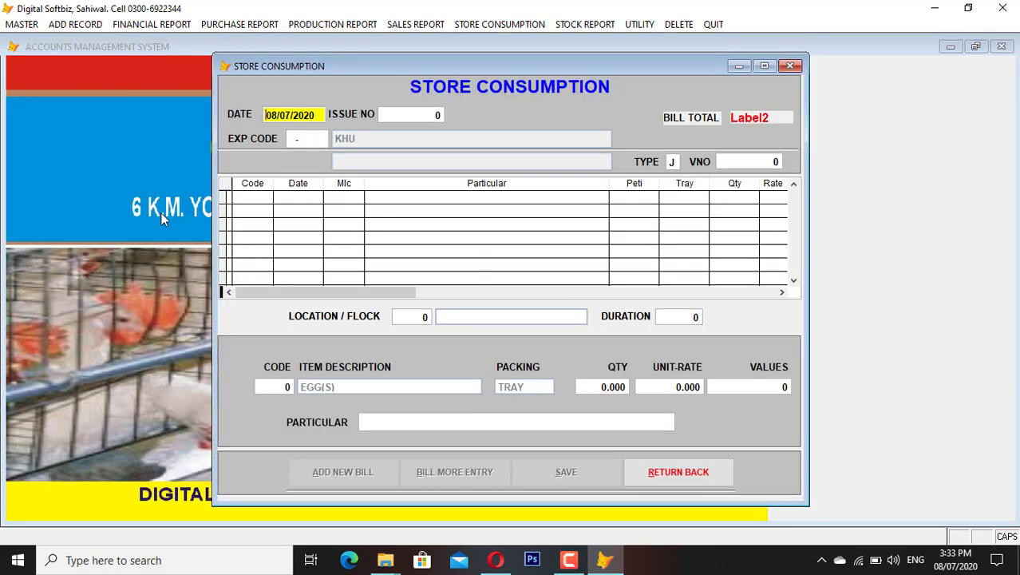
pyautogui.press('Return')
pyautogui.press('Return')
pyautogui.press('Return')
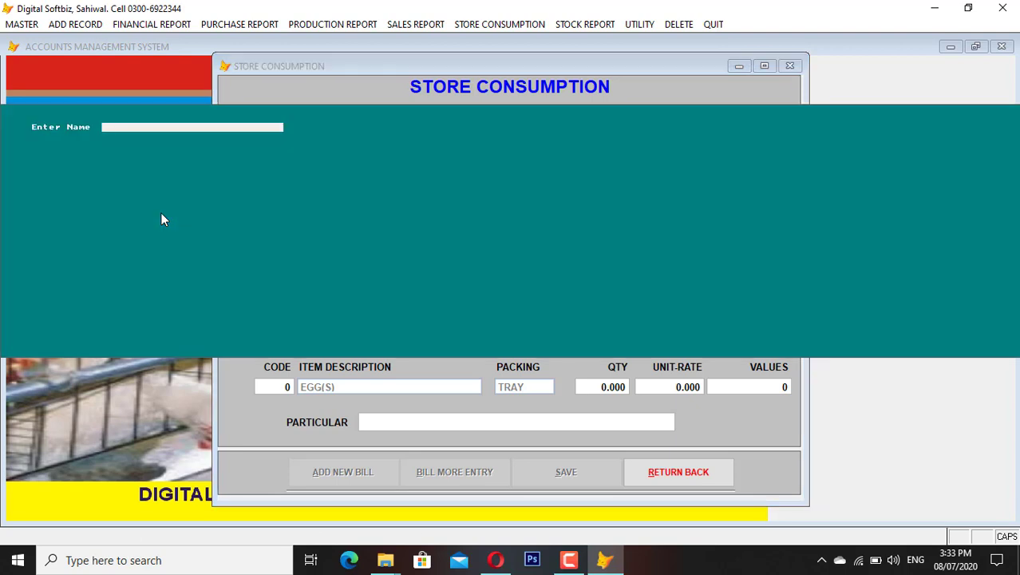
pyautogui.press('Return')
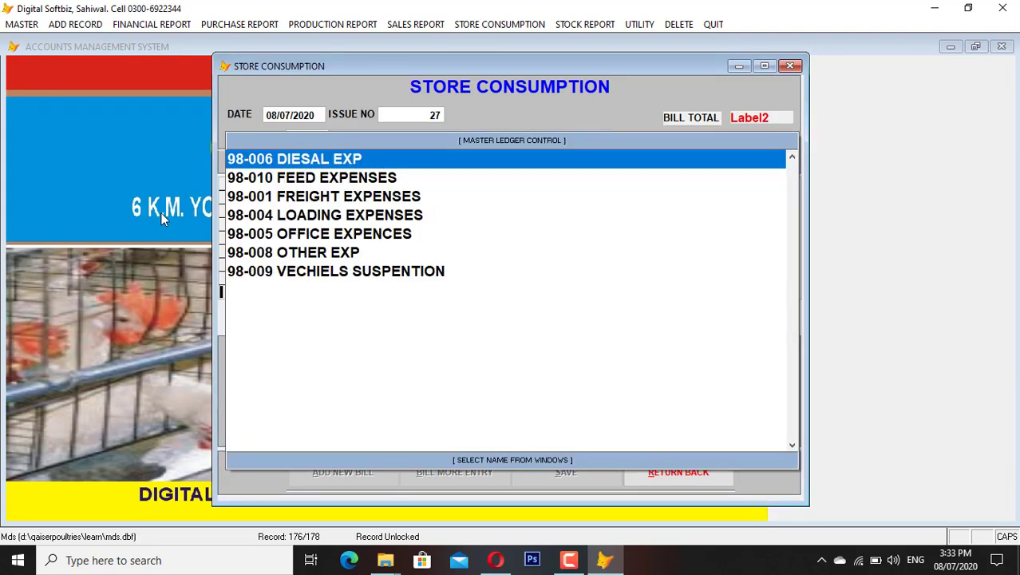
pyautogui.press('Down')
pyautogui.press('Down')
pyautogui.press('Up')
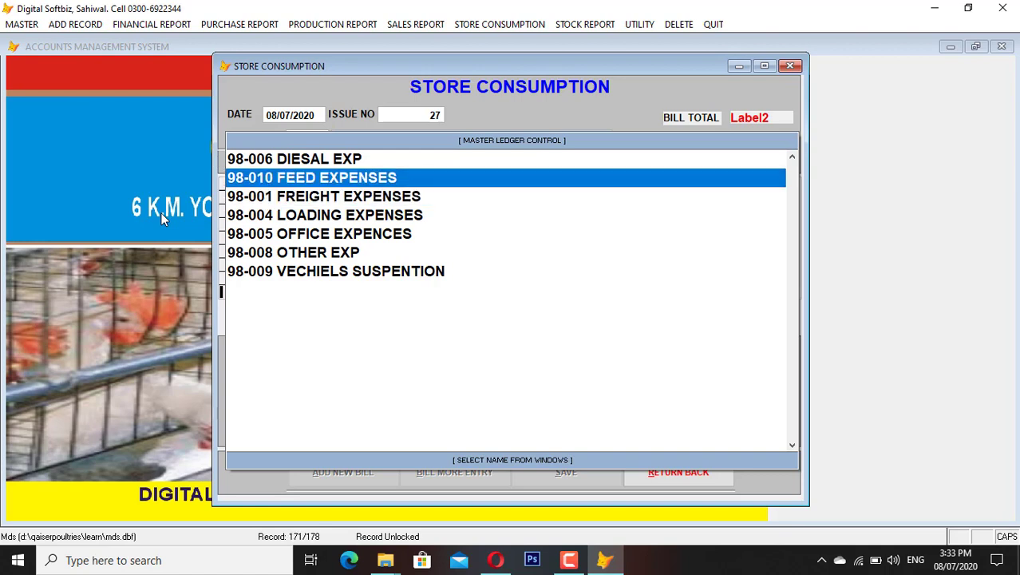
pyautogui.press('Return')
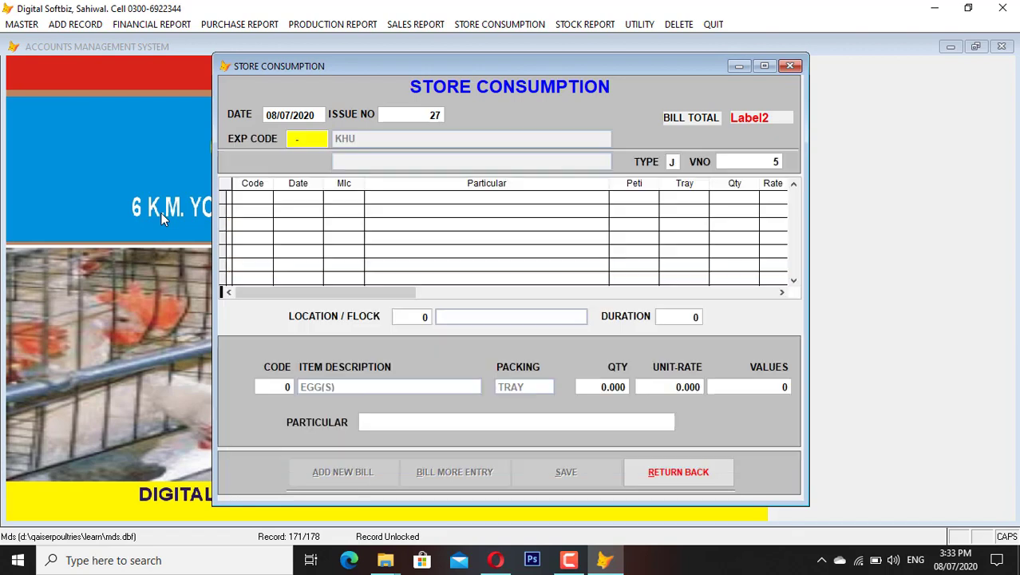
pyautogui.press('Return')
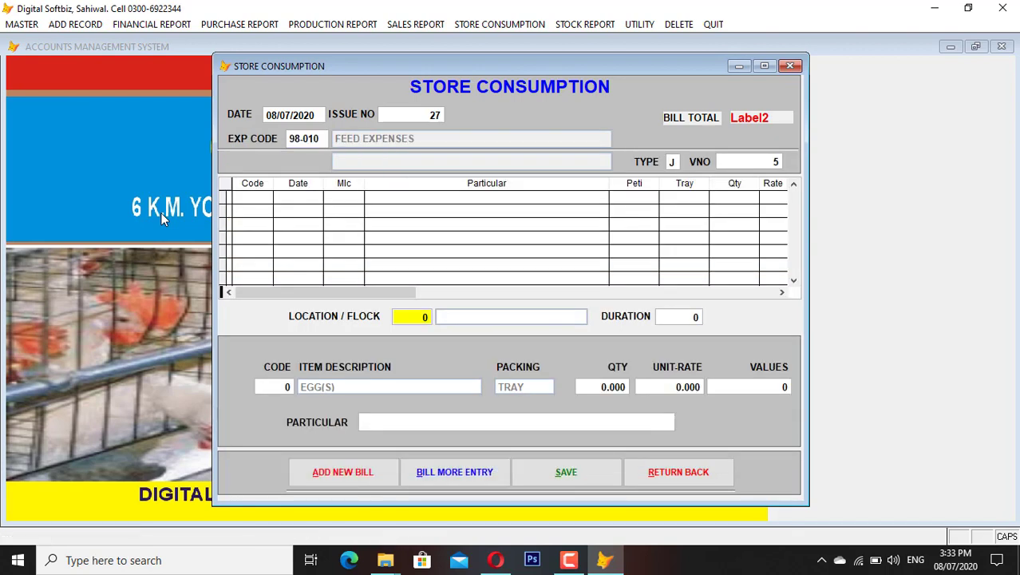
# - Set the consumption location to 1, STORE, leave the duration at 0, and find the item SP FEED by name
pyautogui.write('1')
pyautogui.press('Return')
pyautogui.press('Return')
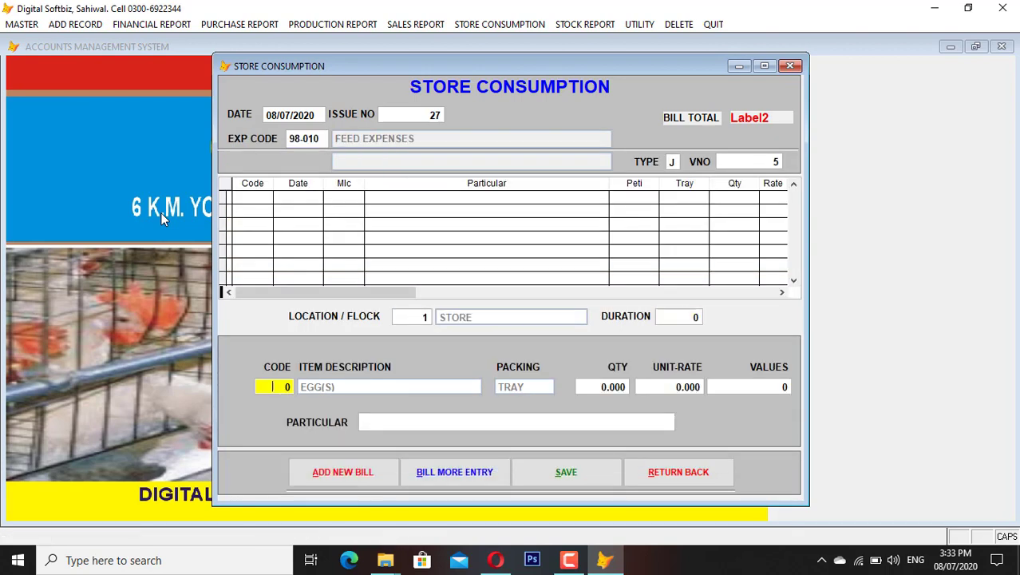
pyautogui.press('Return')
pyautogui.write('SR')
pyautogui.press('Return')
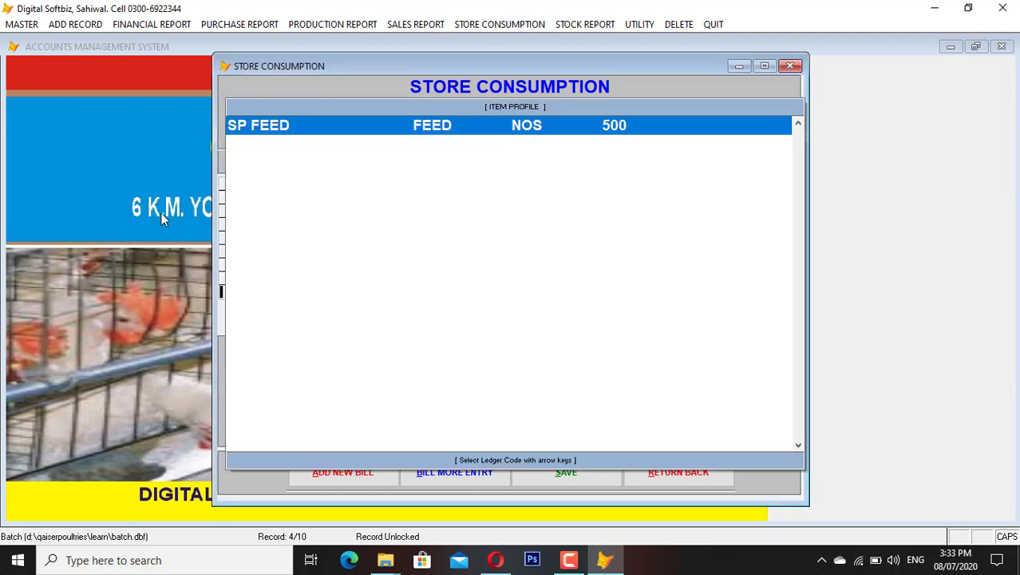
pyautogui.press('Return')
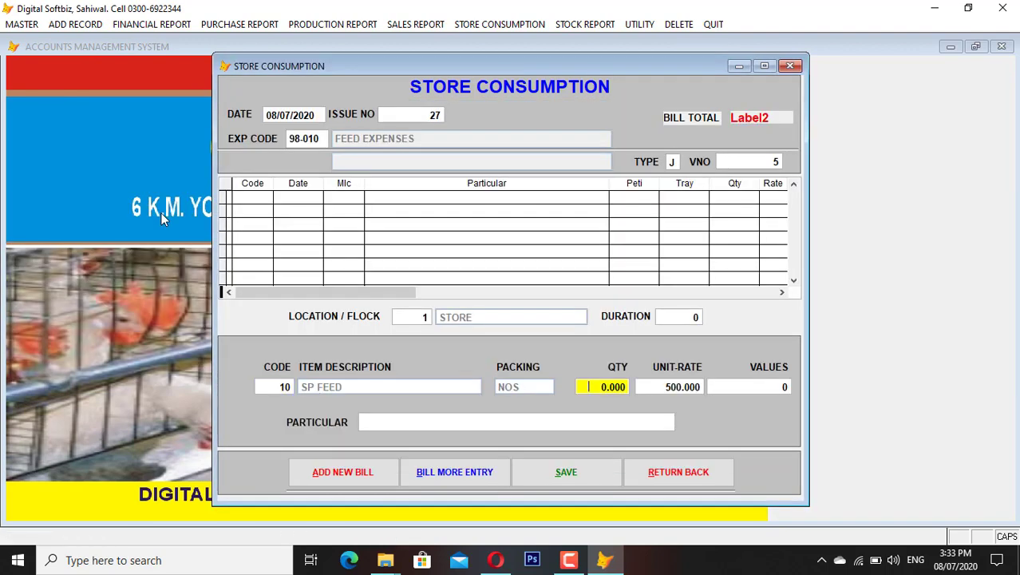
# - Set the SP FEED quantity to 50 at the unit rate of 500, save the line without particulars, and leave the form
pyautogui.write('50')
pyautogui.press('Return')
pyautogui.press('Return')
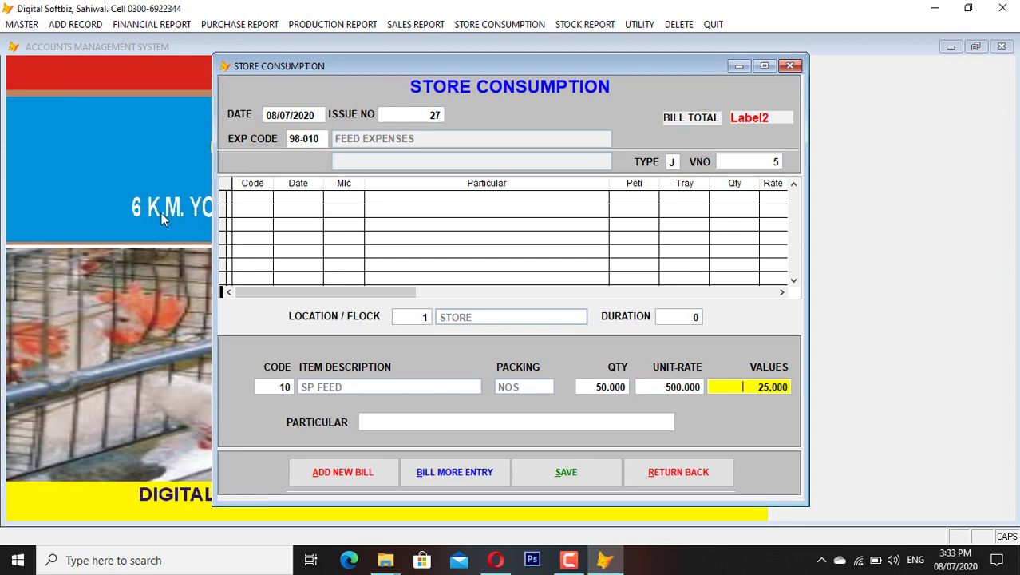
pyautogui.press('Return')
pyautogui.press('Return')
pyautogui.press('Return')
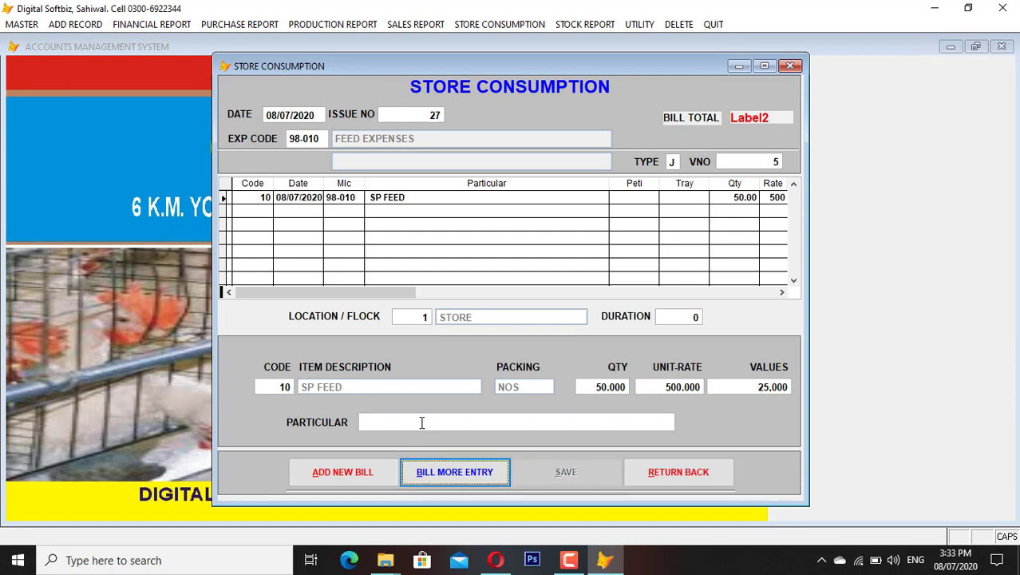
pyautogui.click(702, 482)
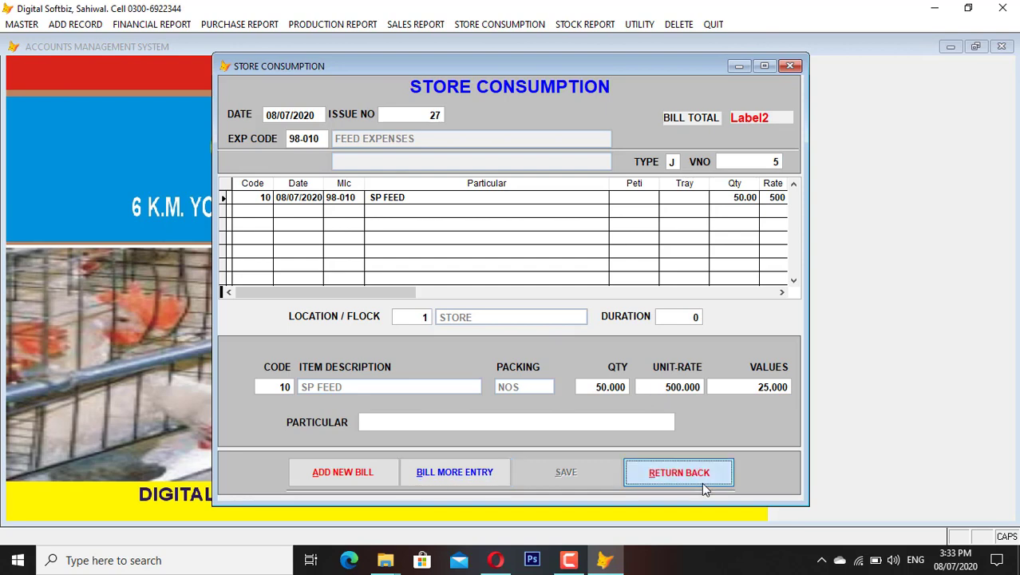
# - Preview the stock in hand report as of 08/07/2020 to check the feed stock, and close it
pyautogui.click(595, 29)
pyautogui.click(619, 92)
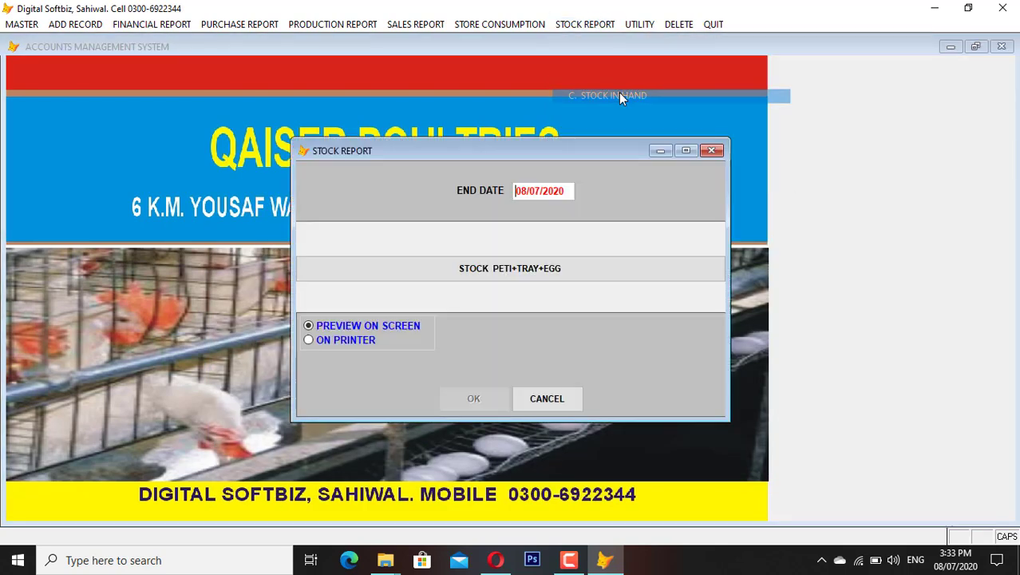
pyautogui.press('Return')
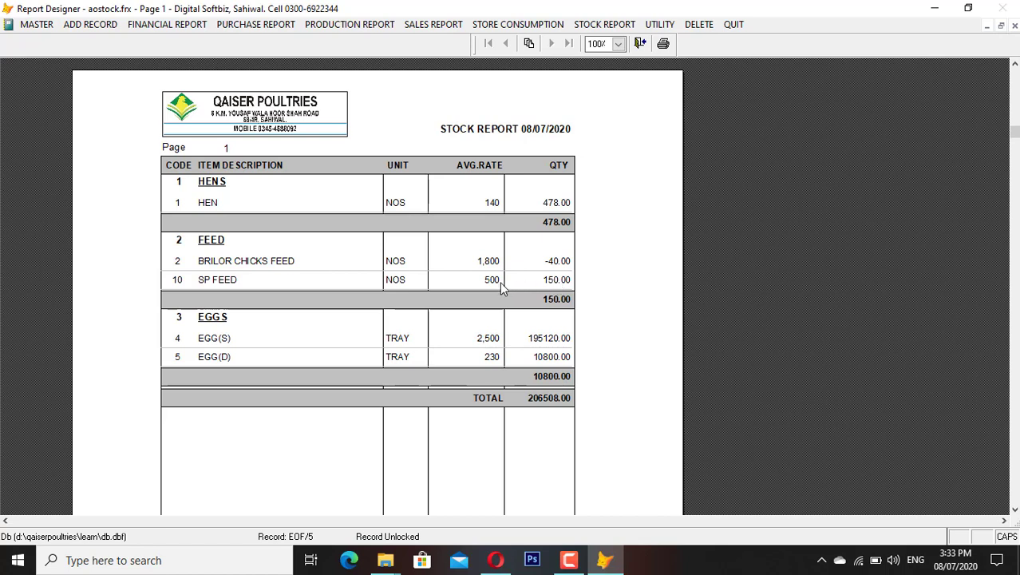
pyautogui.press('Escape')
pyautogui.press('Escape')
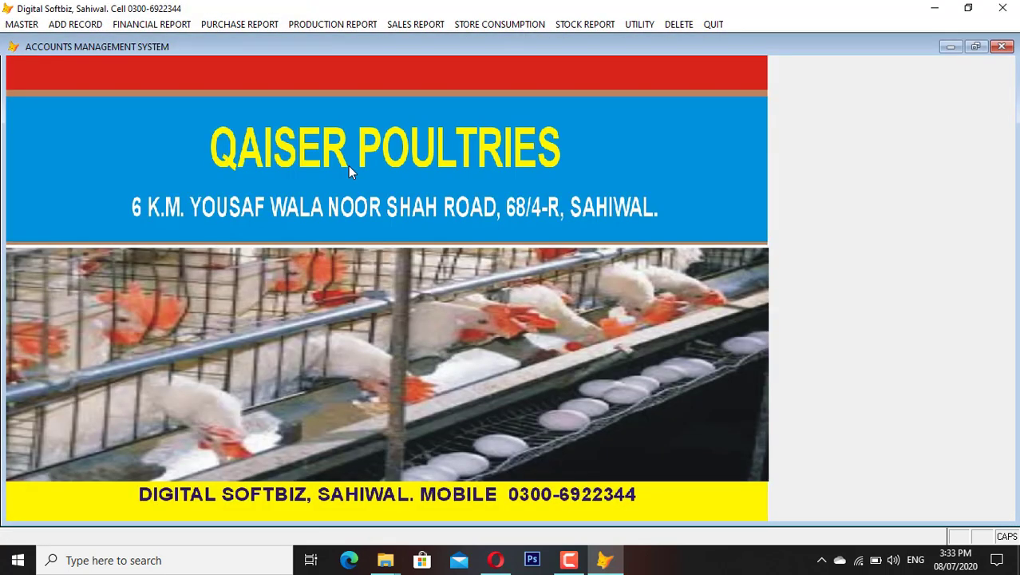
# - Start another store consumption entry dated 08/07/2020 and choose expense account 98-011 MOTALITY by searching for MO
pyautogui.click(151, 24)
pyautogui.moveTo(69, 26)
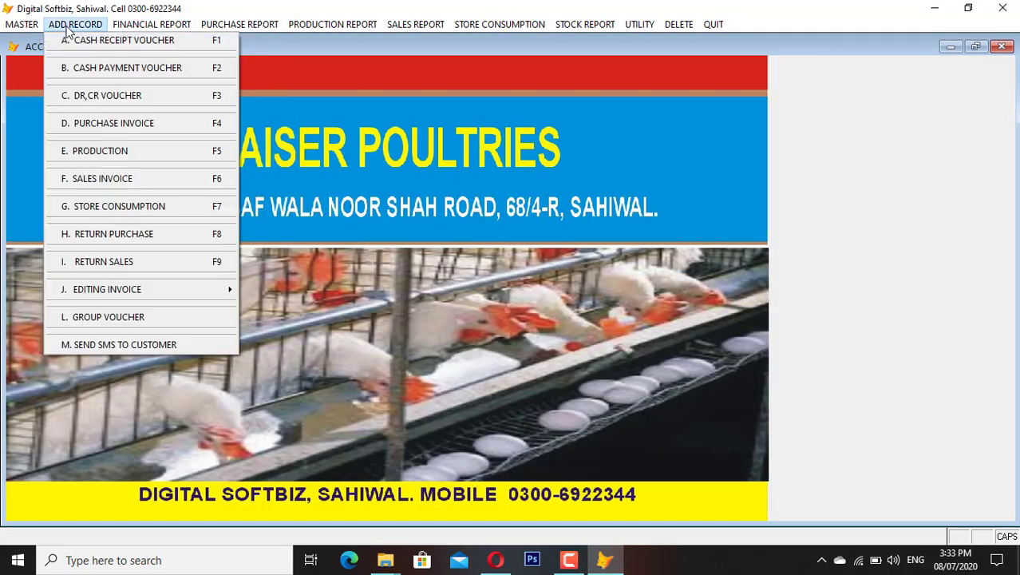
pyautogui.click(164, 210)
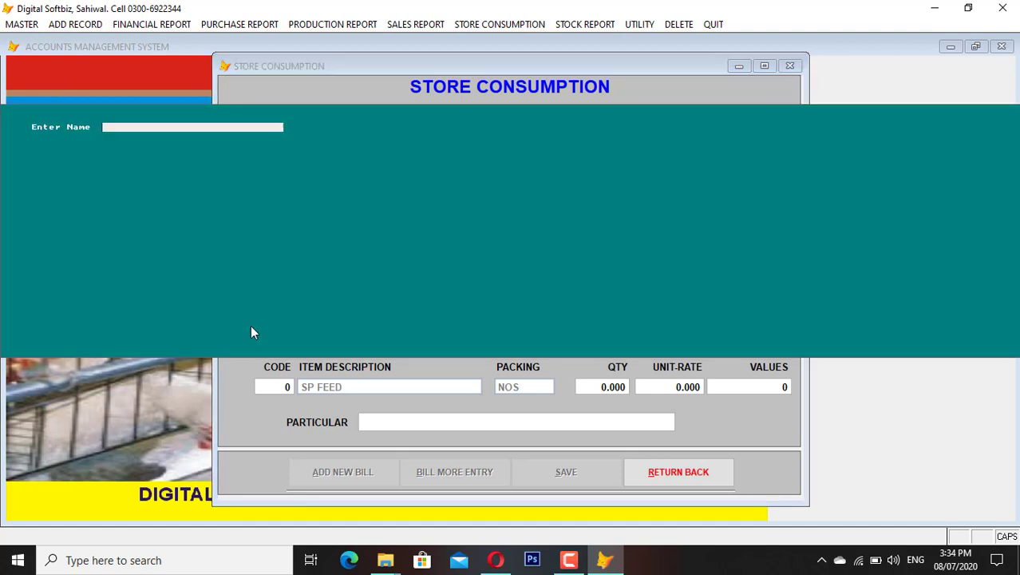
pyautogui.write('MO')
pyautogui.press('Return')
pyautogui.press('Return')
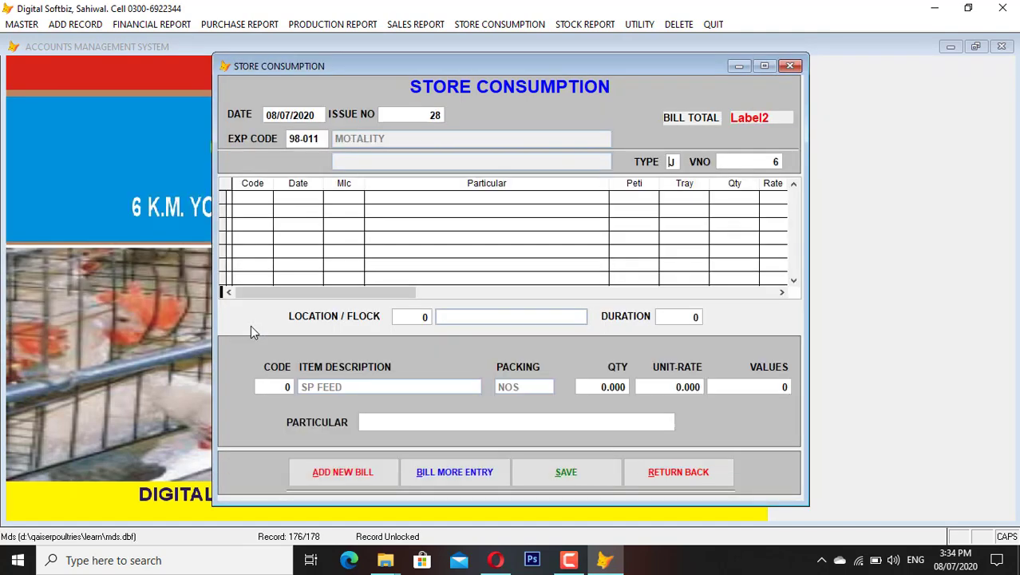
# - Set the mortality entry's location to 1, STORE, leave the duration at 0, and find the item HEN by name
pyautogui.press('Return')
pyautogui.write('1')
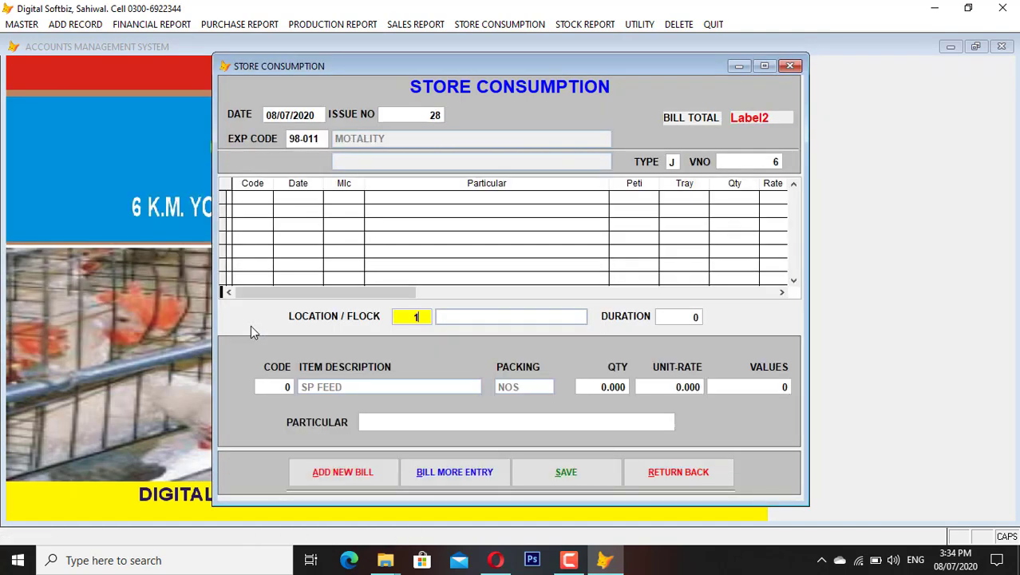
pyautogui.press('Return')
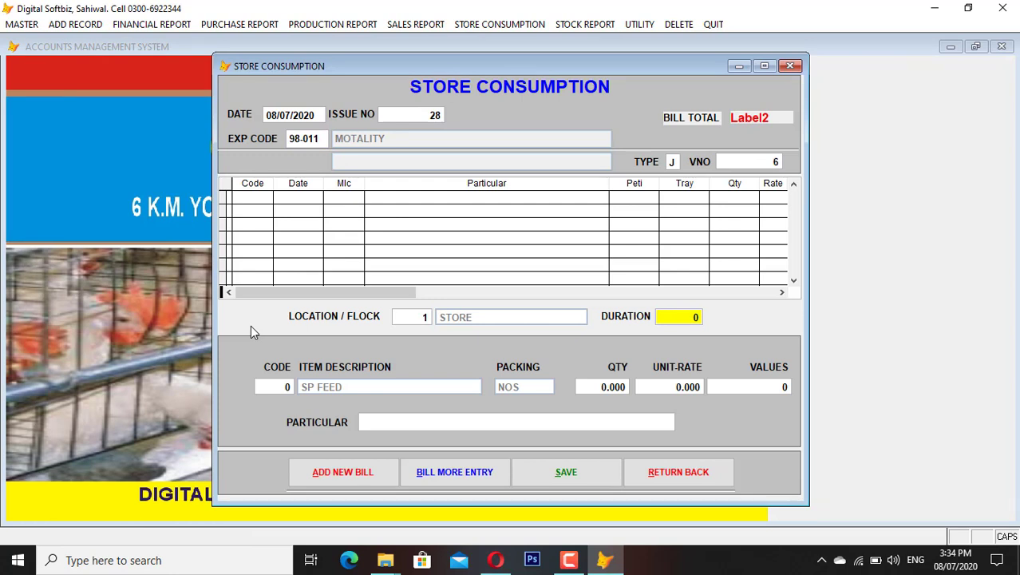
pyautogui.press('Return')
pyautogui.press('Return')
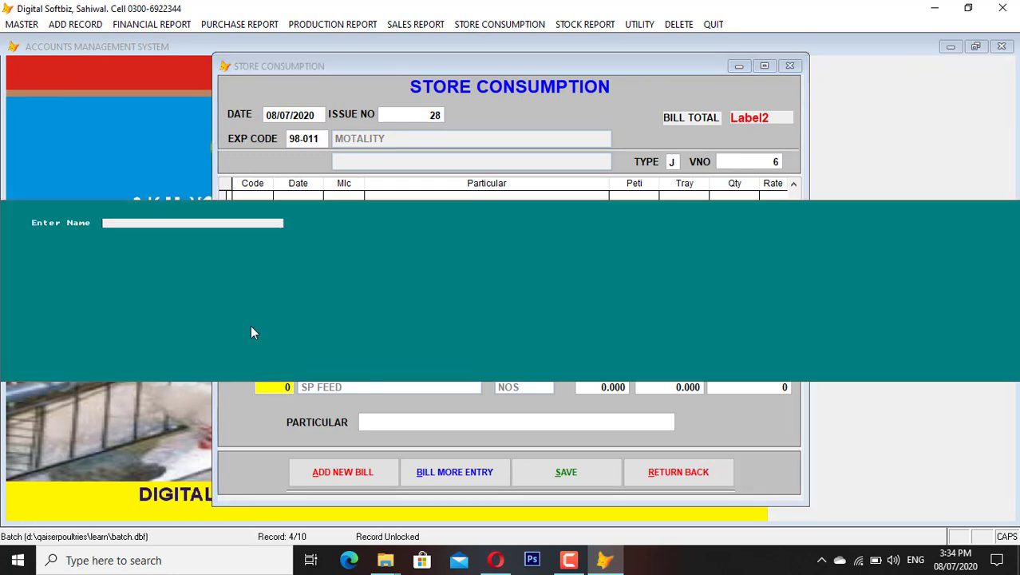
pyautogui.write('HEN')
pyautogui.press('Return')
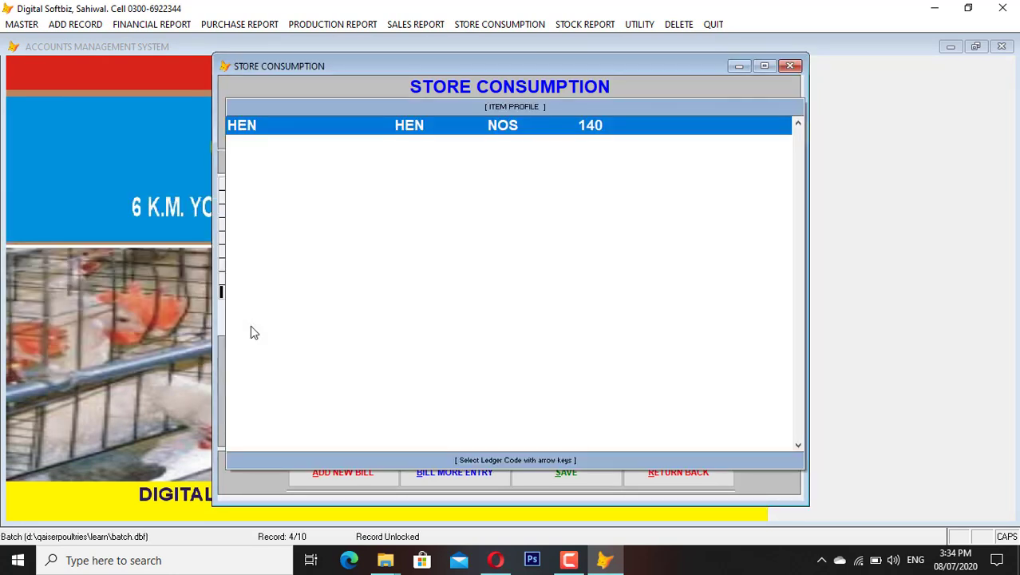
pyautogui.press('Return')
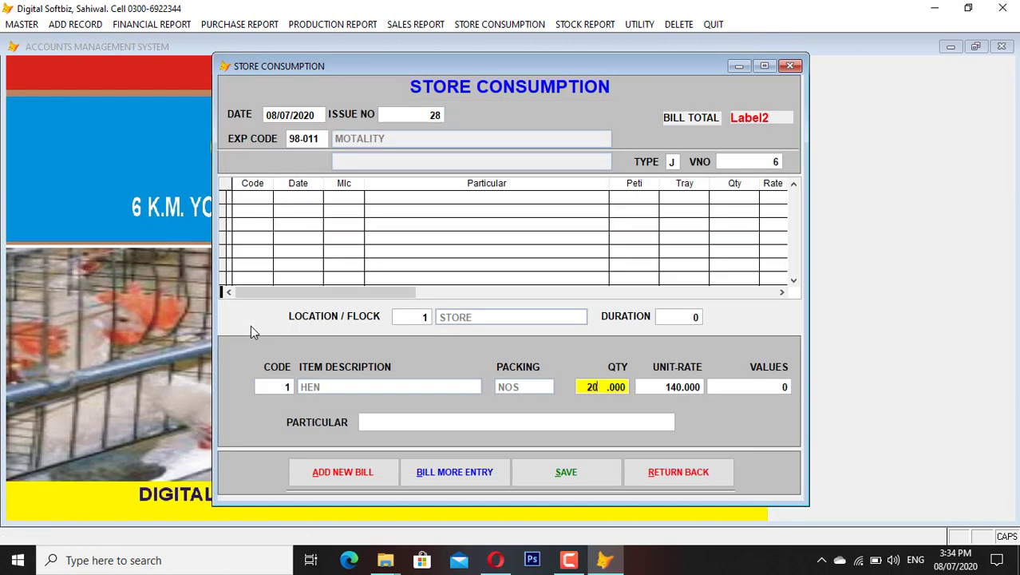
# - Set the HEN quantity to 20 at the unit rate of 140, save the mortality line without particulars, and leave the form
pyautogui.write('20')
pyautogui.press('Return')
pyautogui.press('Return')
pyautogui.press('Return')
pyautogui.press('Return')
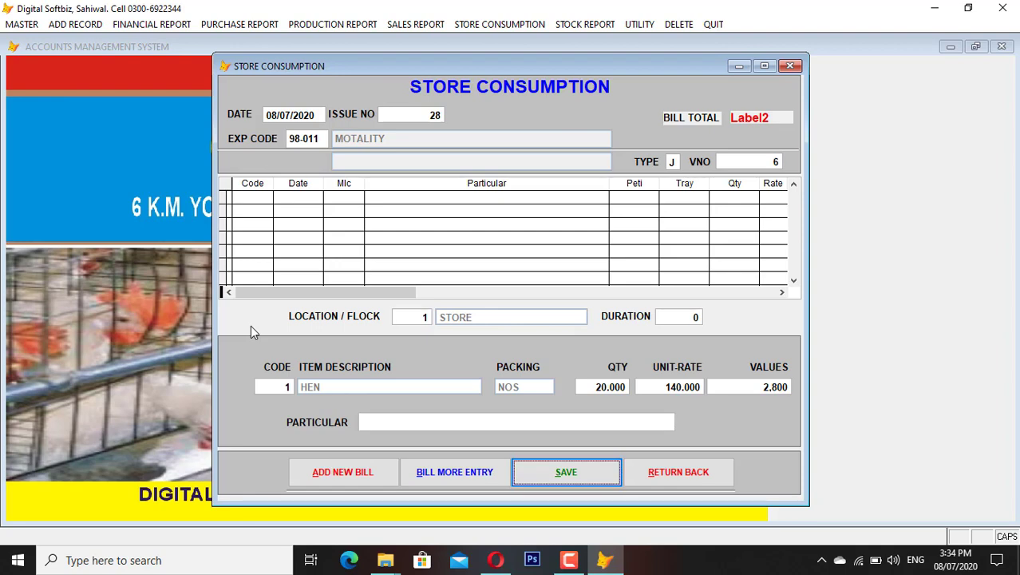
pyautogui.press('Return')
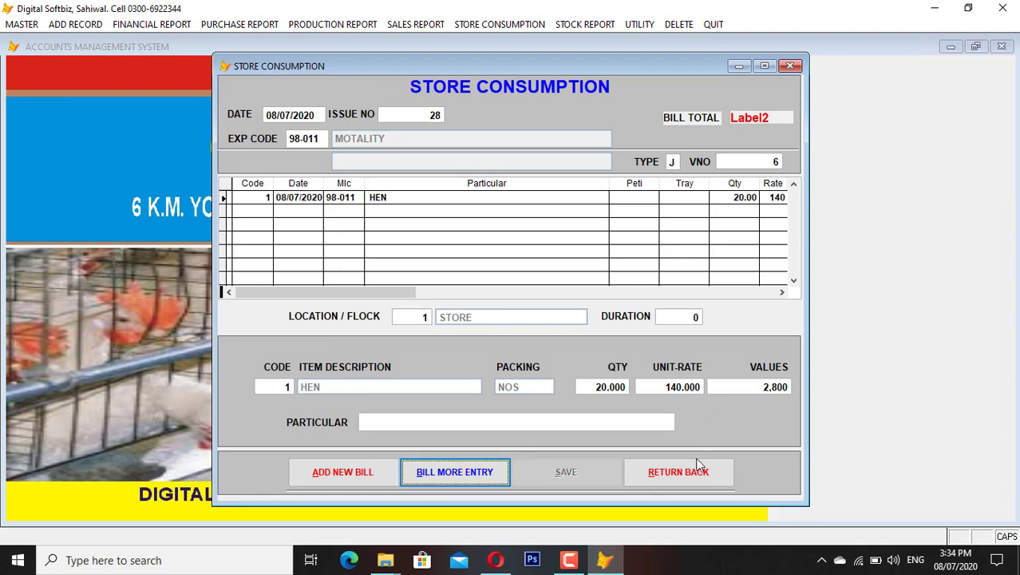
pyautogui.click(697, 467)
# - Look at the empty purchase return and sales invoice return entry forms, leaving each without entering anything
pyautogui.click(576, 25)
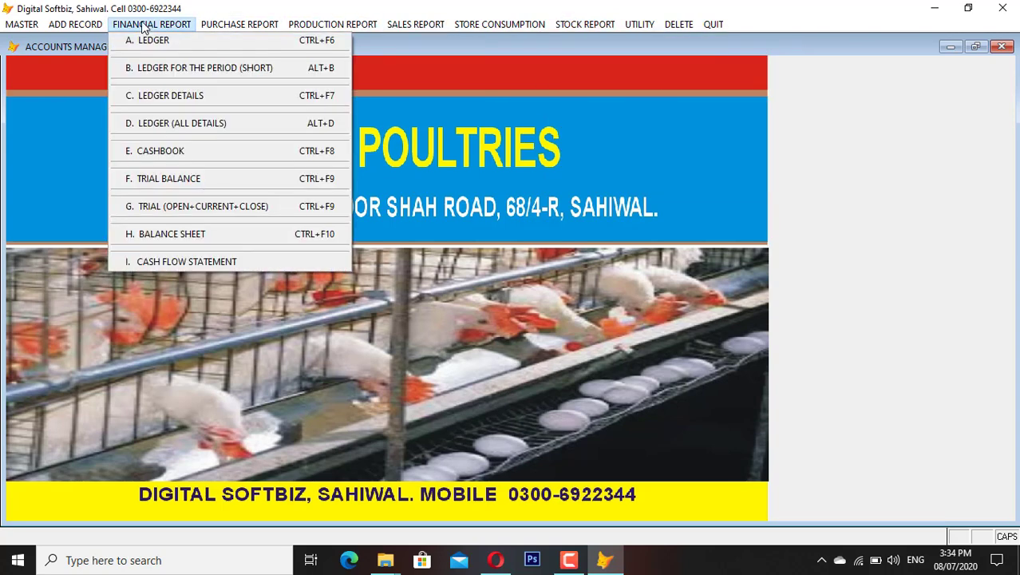
pyautogui.moveTo(85, 27)
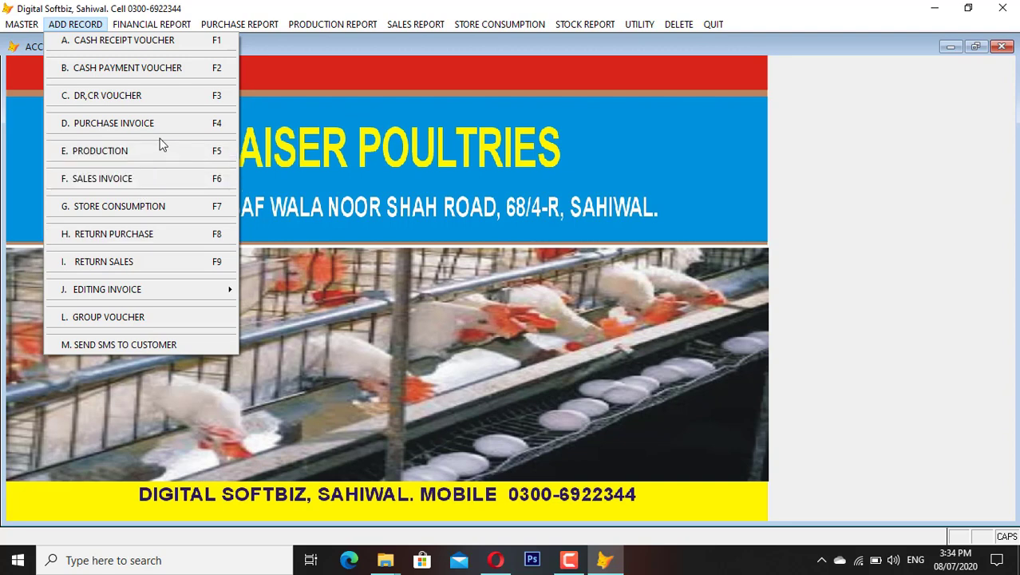
pyautogui.click(105, 237)
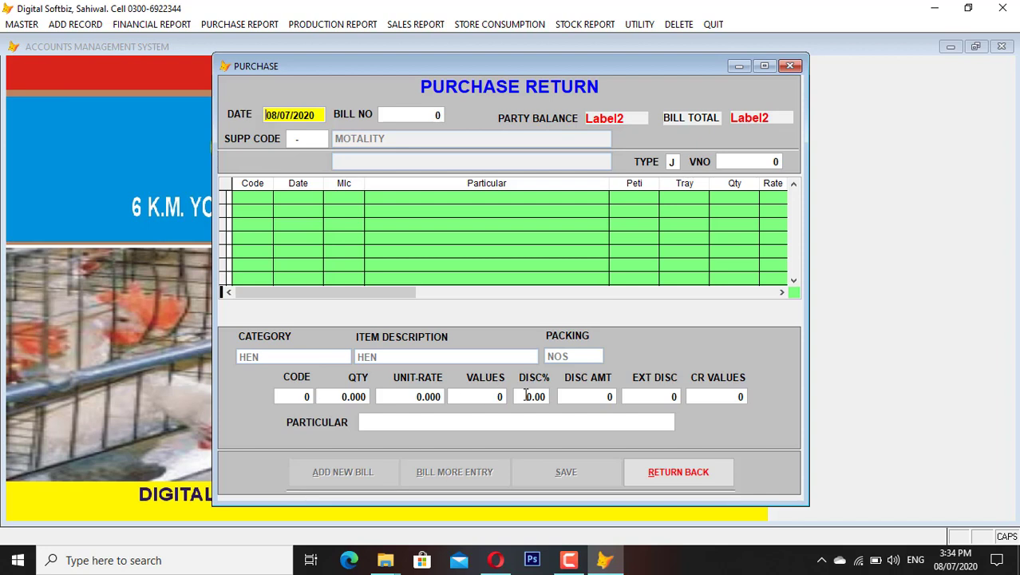
pyautogui.click(678, 472)
pyautogui.click(75, 24)
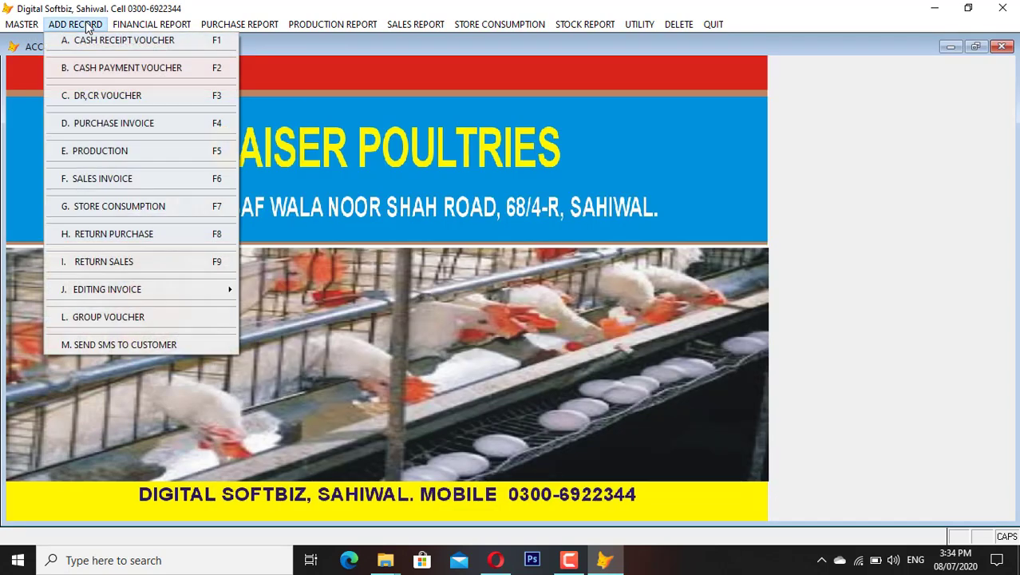
pyautogui.click(174, 265)
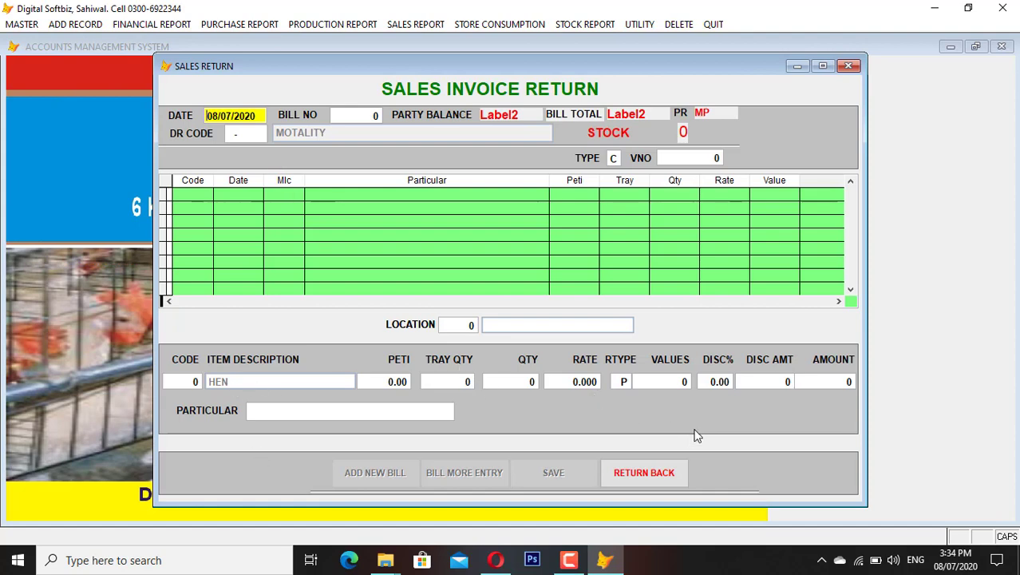
pyautogui.click(654, 473)
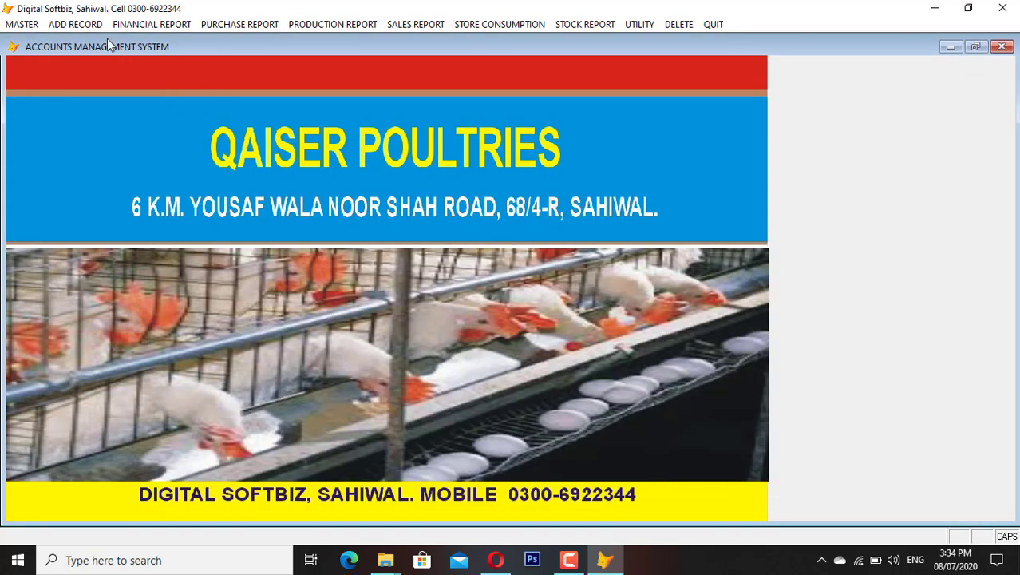
# - Preview the ledger details of the egg sale's customer from 14/12/2014 to 08/07/2020, finding the account by name, and close the report
pyautogui.click(76, 24)
pyautogui.moveTo(154, 287)
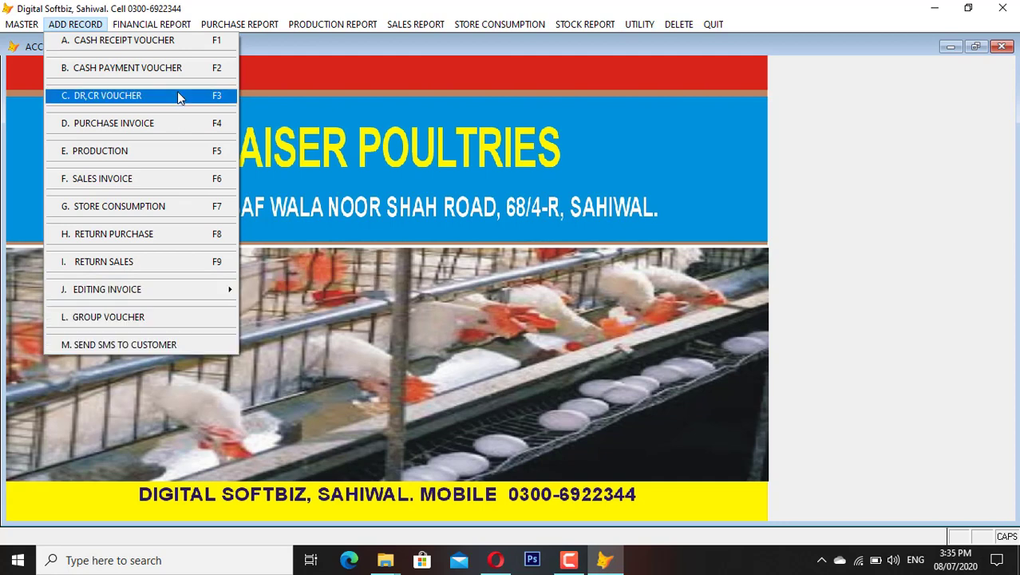
pyautogui.moveTo(164, 31)
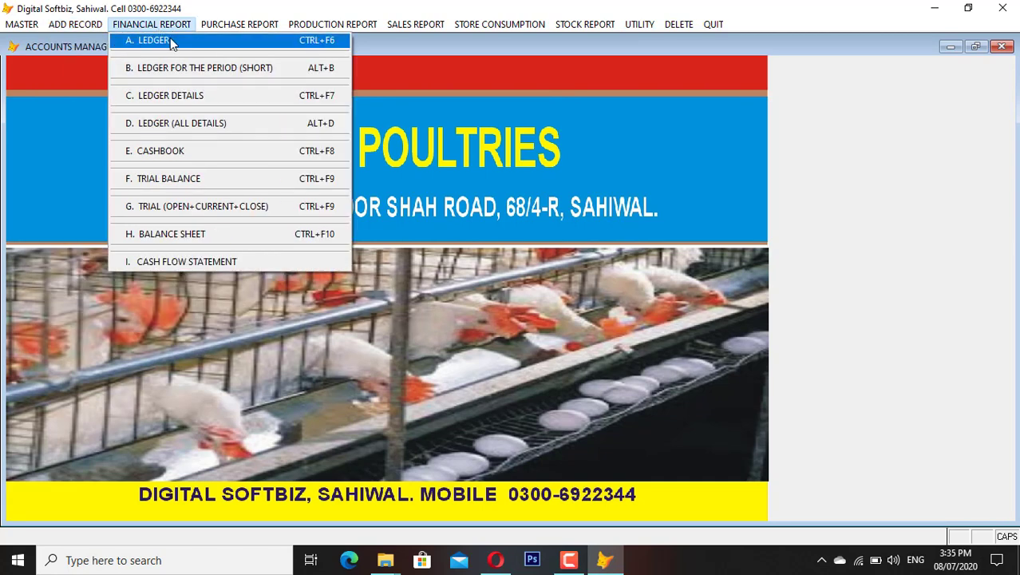
pyautogui.click(196, 97)
pyautogui.write('K')
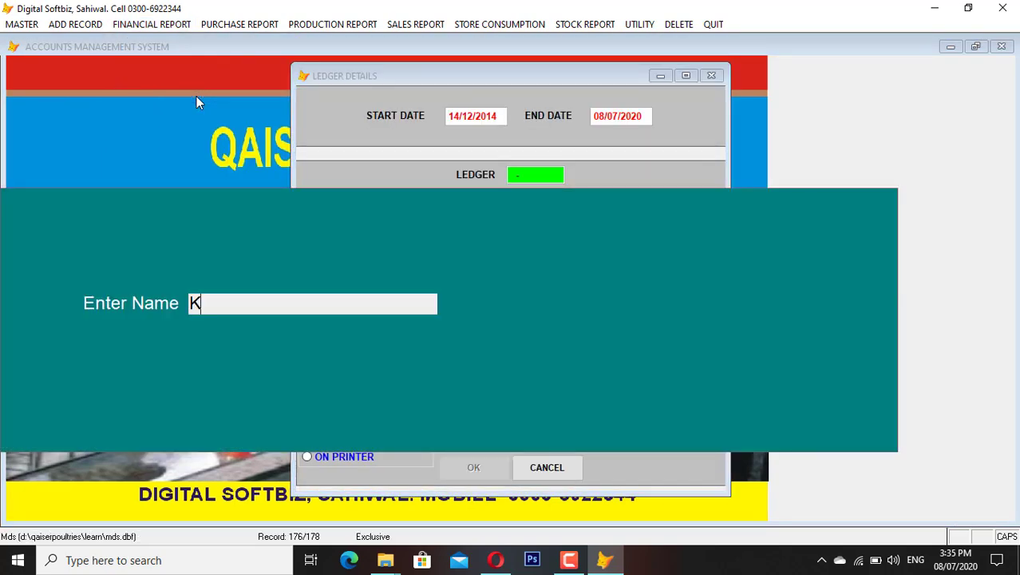
pyautogui.write('HU')
pyautogui.press('Return')
pyautogui.press('Return')
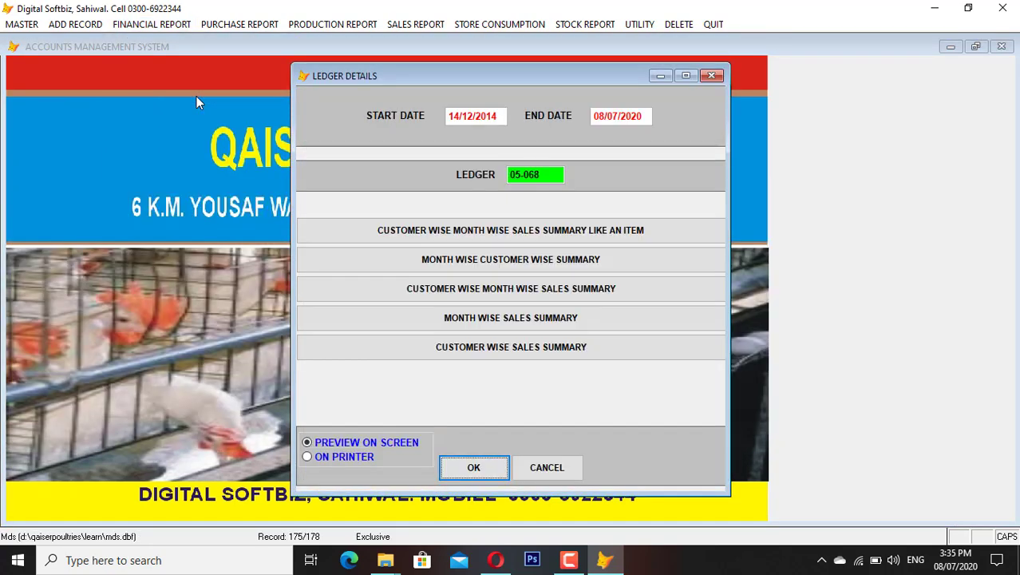
pyautogui.press('Return')
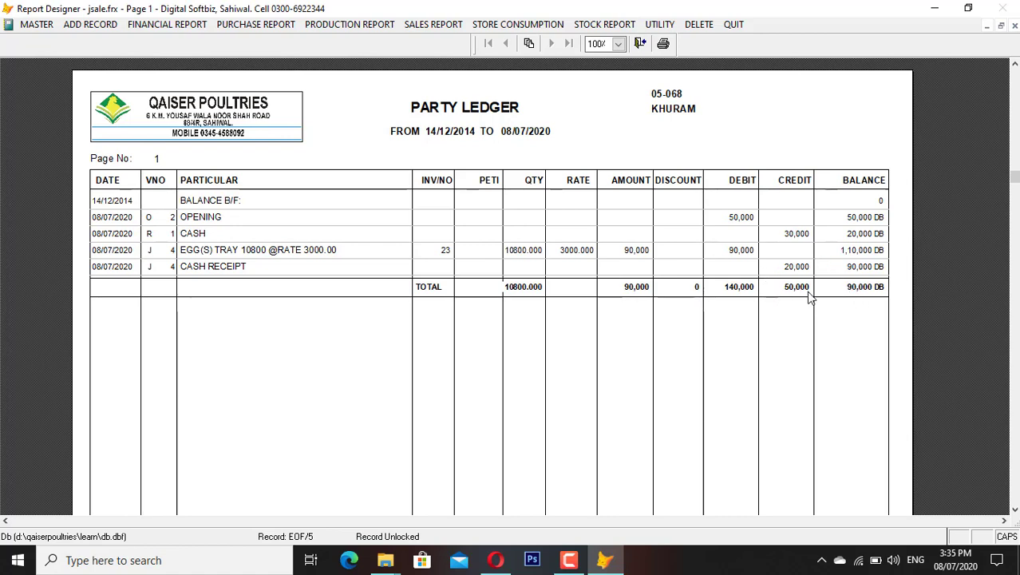
pyautogui.press('Escape')
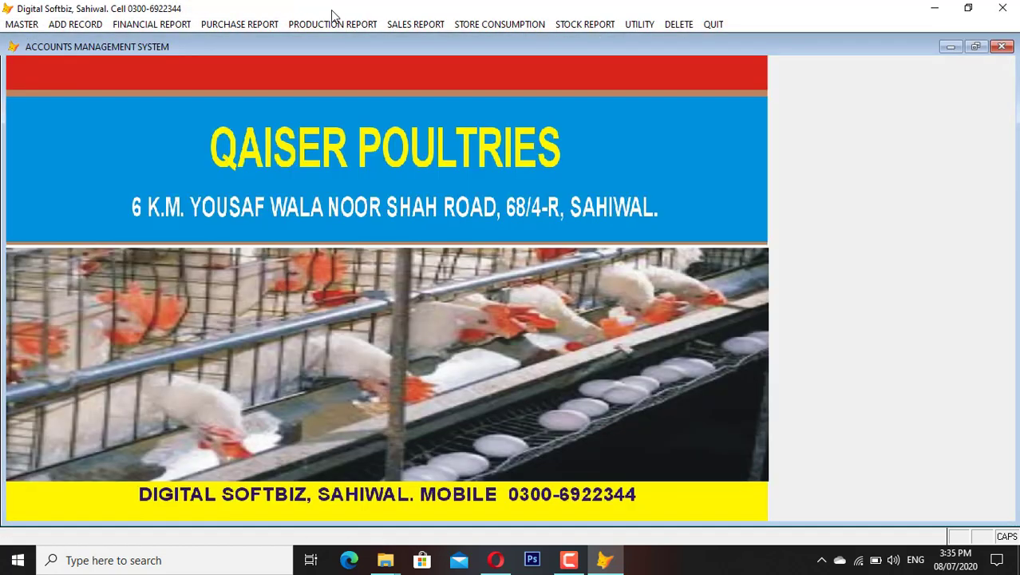
# - Preview the trial balance for ledgers 01-001 to 98-011 from 14/12/2014 to 08/07/2020 and review the account groups on its first page
pyautogui.click(131, 24)
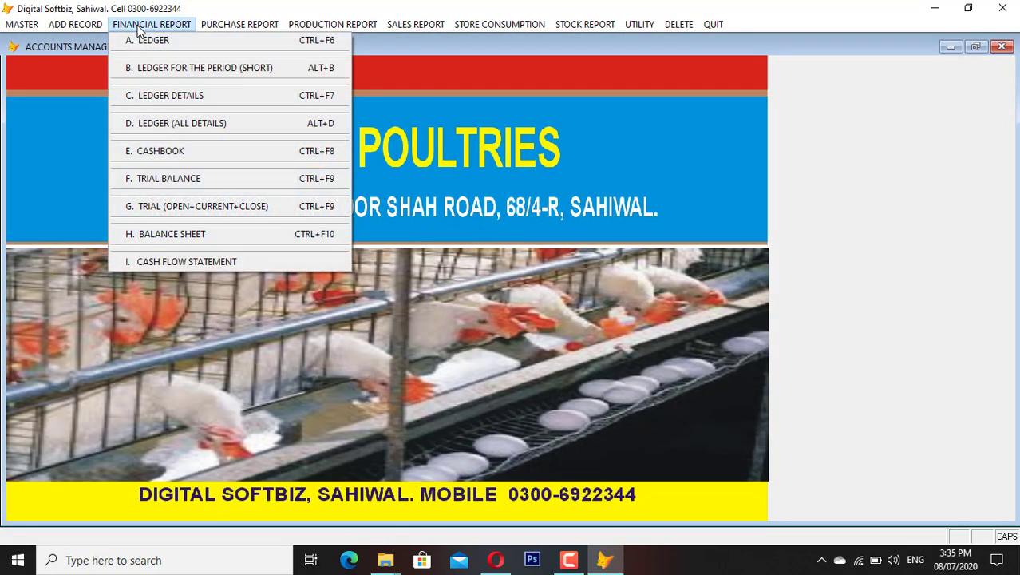
pyautogui.click(248, 182)
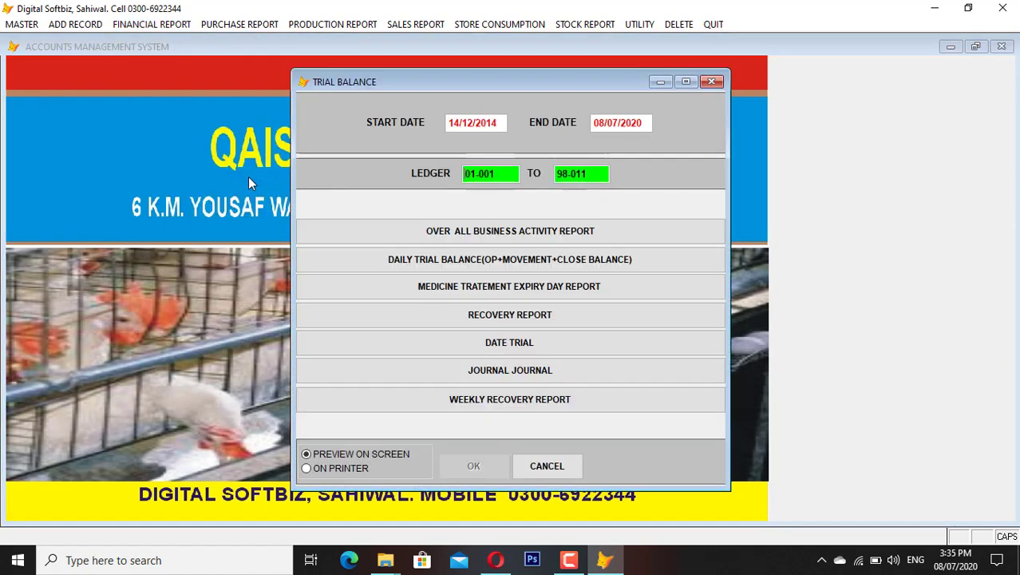
pyautogui.press('Return')
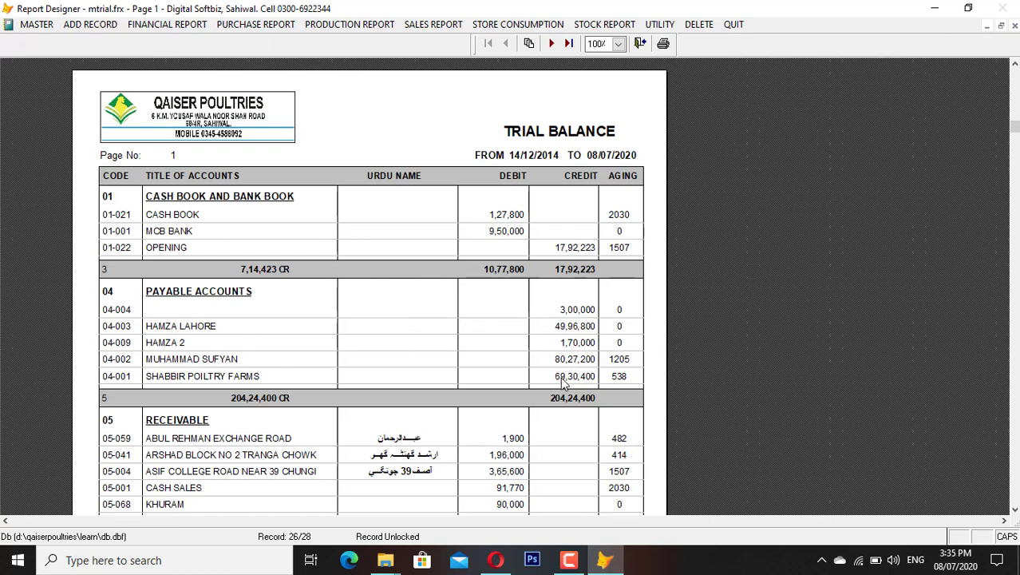
pyautogui.scroll(-2, 563, 379)
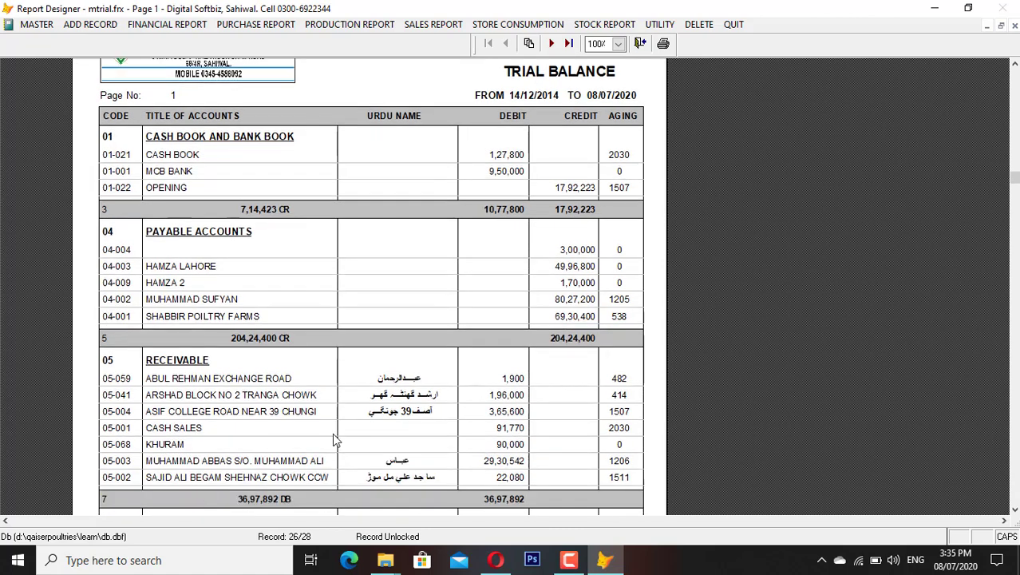
pyautogui.scroll(-6, 488, 501)
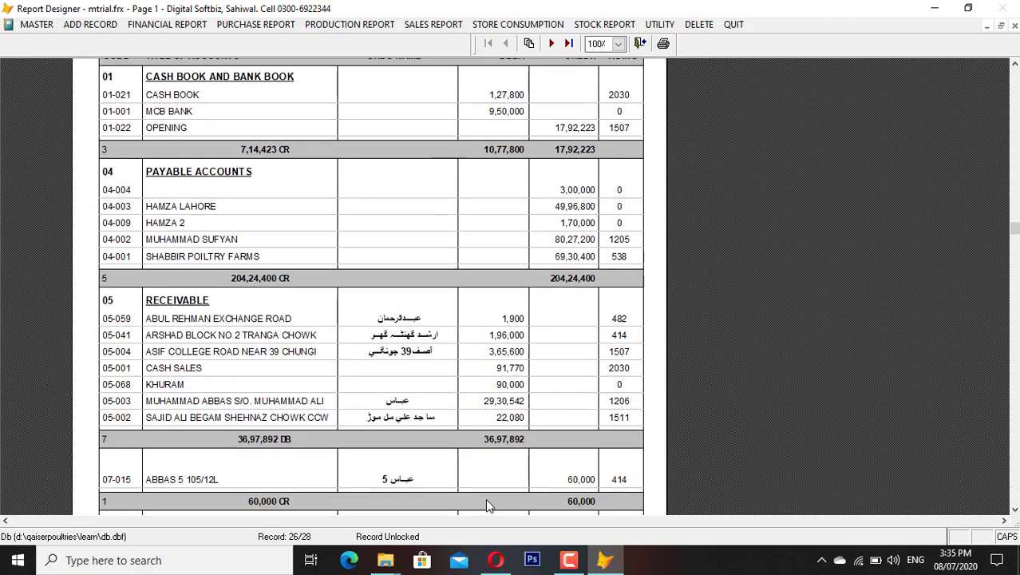
pyautogui.scroll(-1, 200, 429)
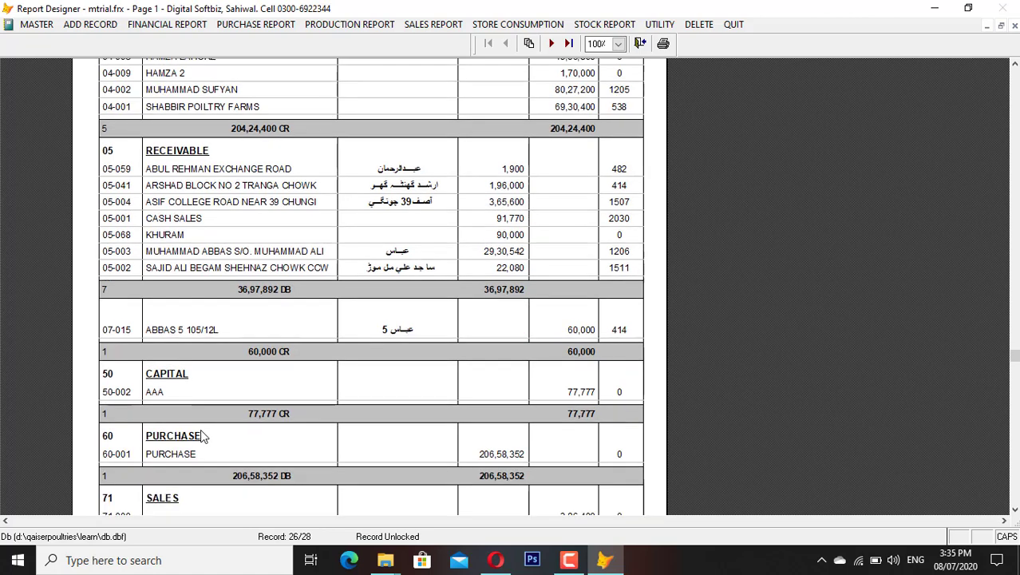
pyautogui.scroll(-1, 257, 365)
pyautogui.scroll(-4, 256, 370)
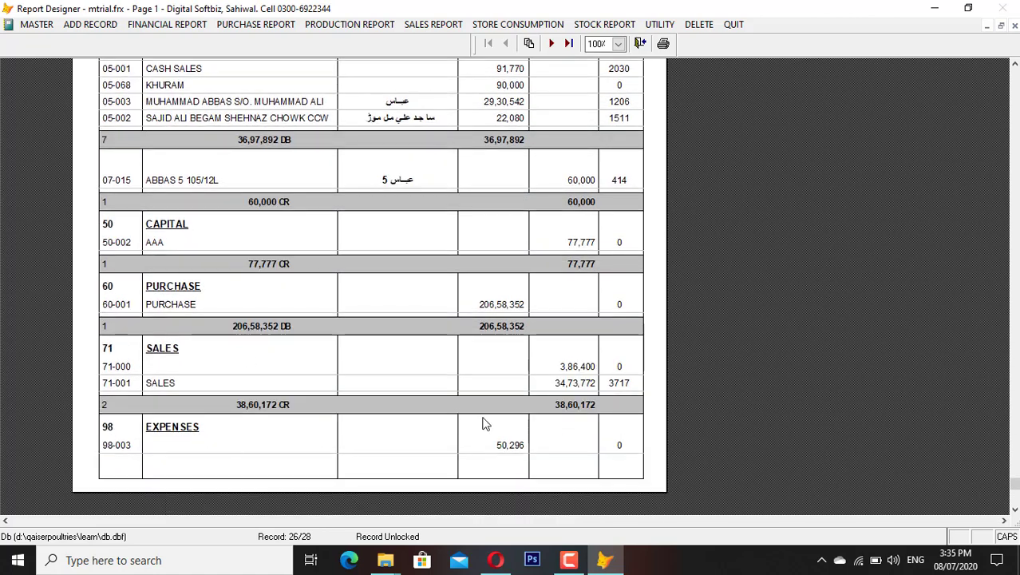
# - Check the expense accounts and grand totals on the trial balance's second page, and close the report
pyautogui.click(550, 43)
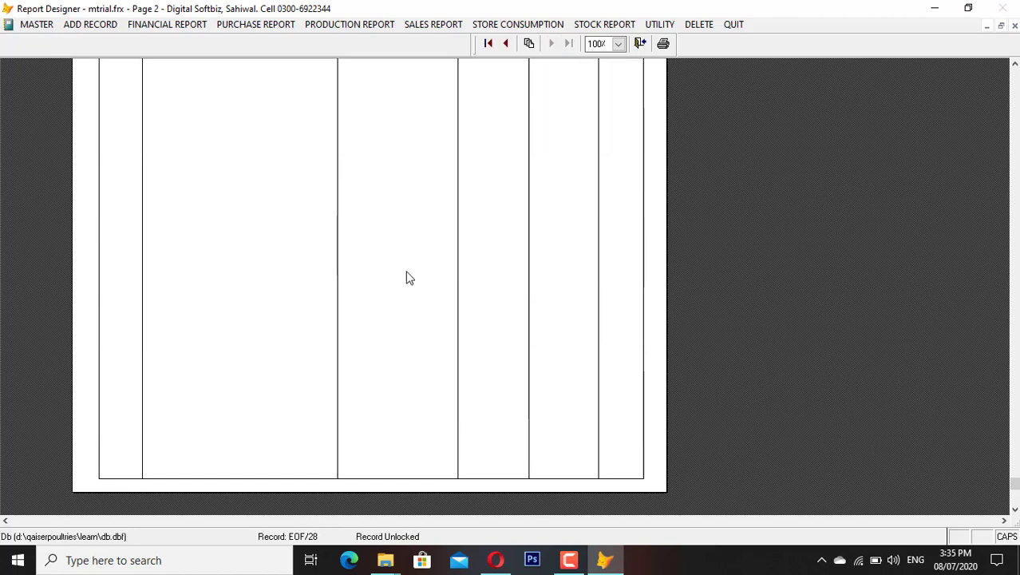
pyautogui.scroll(5, 405, 275)
pyautogui.scroll(3, 407, 279)
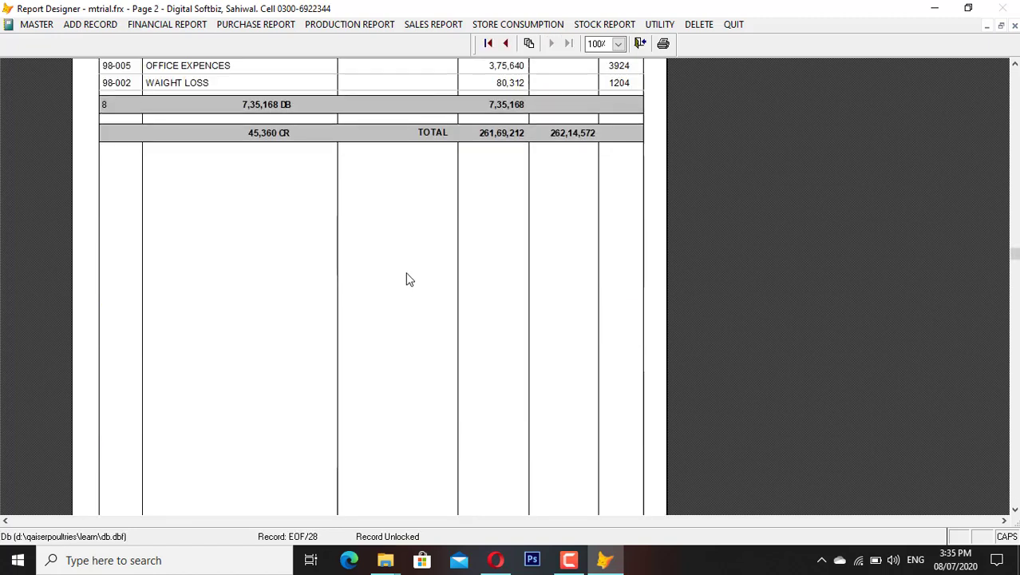
pyautogui.scroll(2, 268, 186)
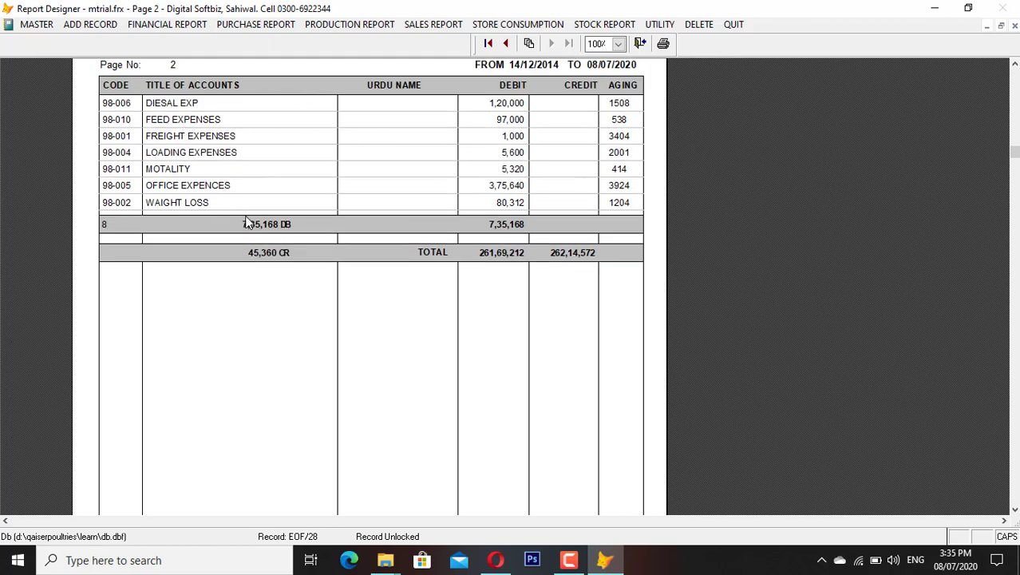
pyautogui.press('Escape')
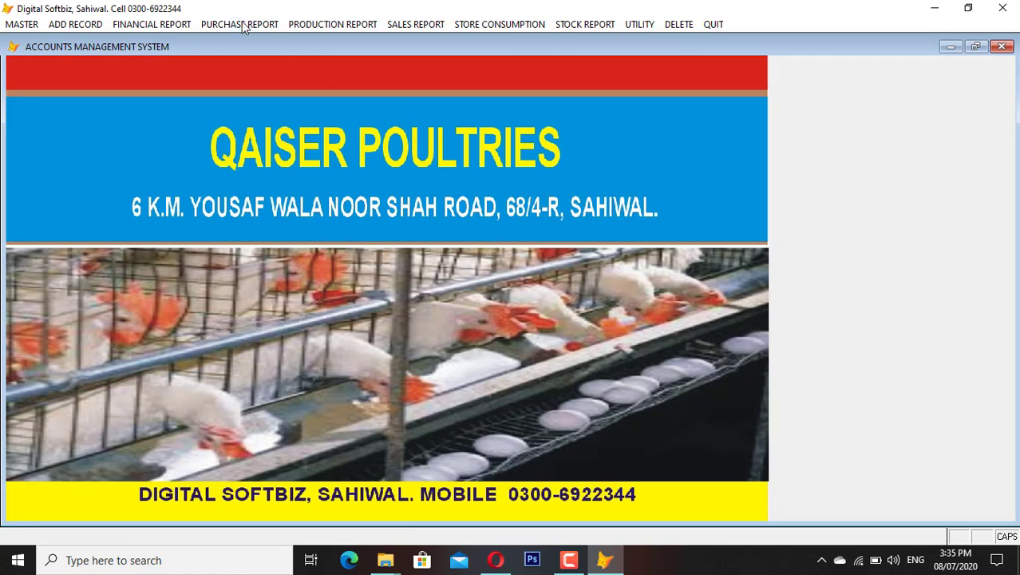
# - Preview the daily sales report with the start and end dates both 08/07/2020, and close it
pyautogui.click(244, 25)
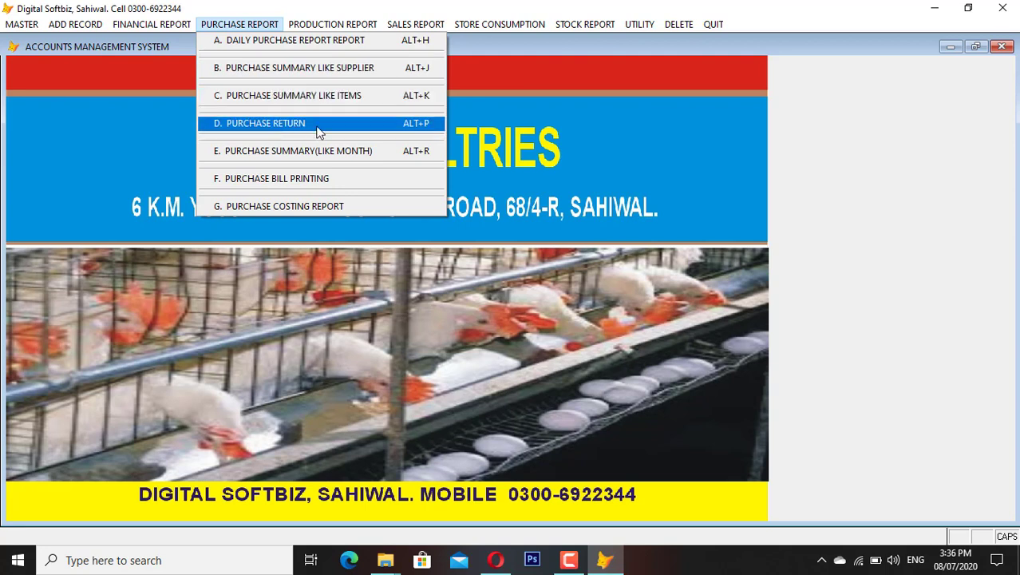
pyautogui.moveTo(361, 29)
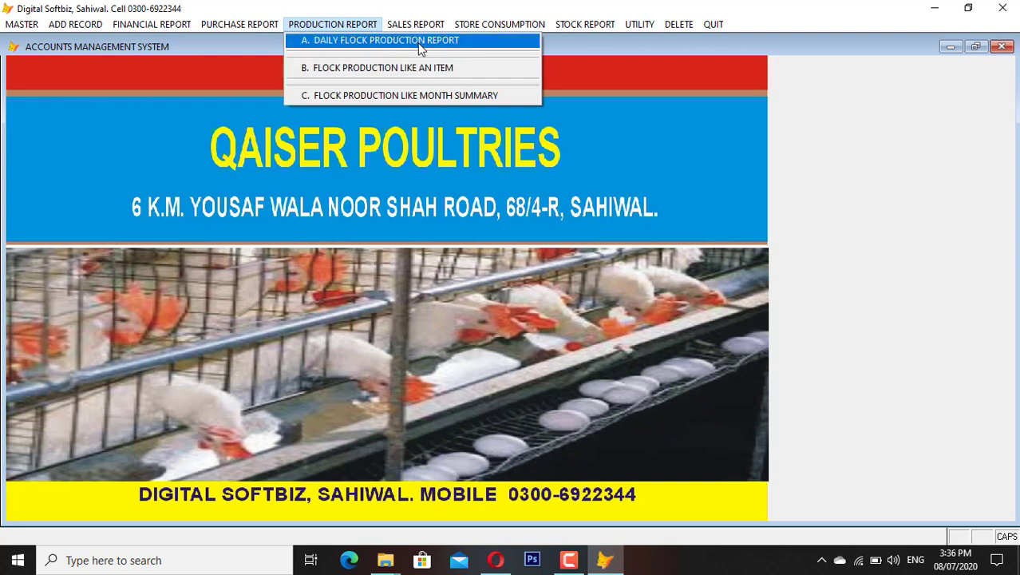
pyautogui.moveTo(427, 30)
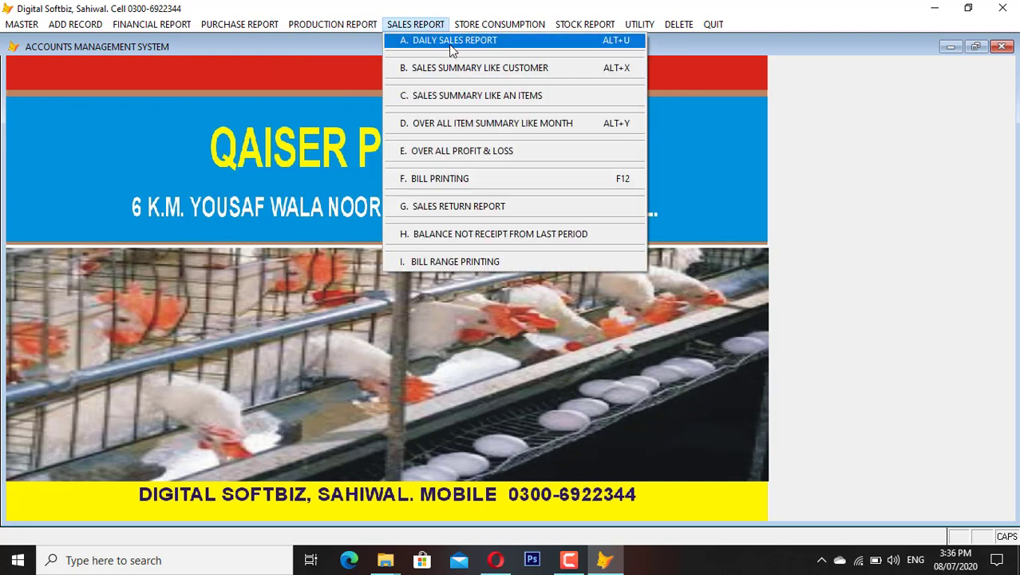
pyautogui.click(462, 41)
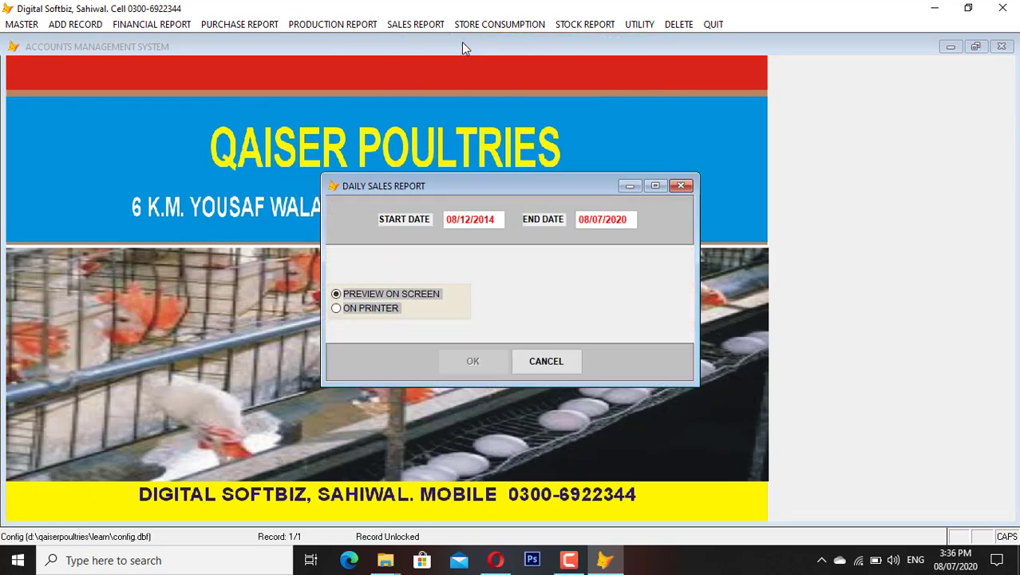
pyautogui.write('2020')
pyautogui.press('Return')
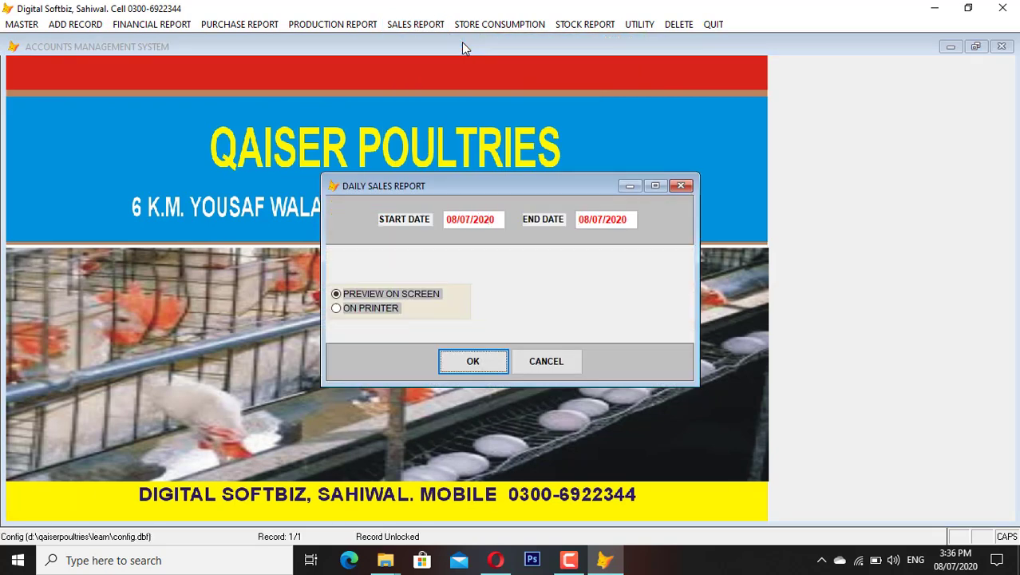
pyautogui.press('Return')
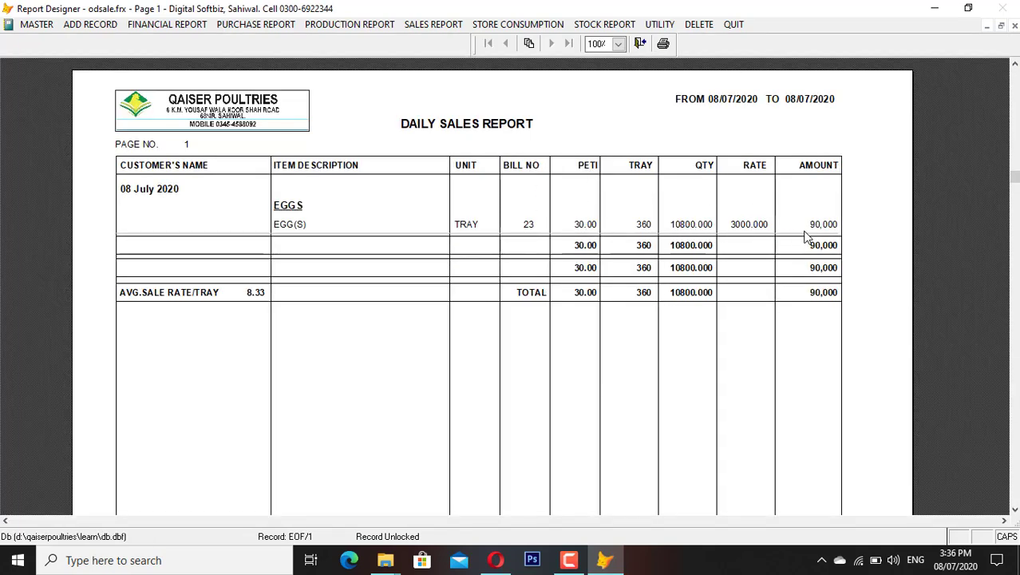
pyautogui.press('Escape')
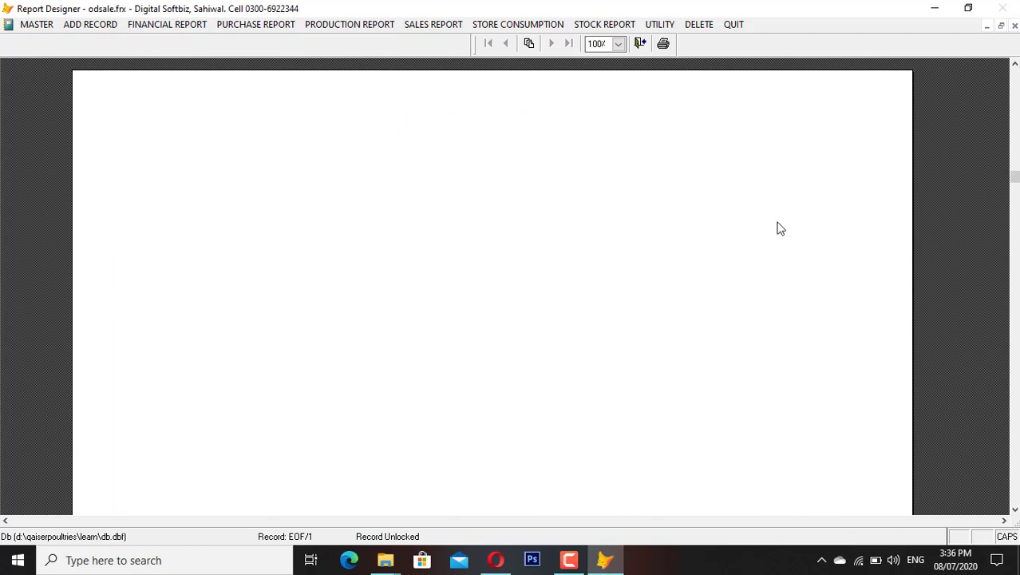
# - Preview the daily store consumption report with the start and end dates both 08/07/2020, and close it
pyautogui.click(415, 24)
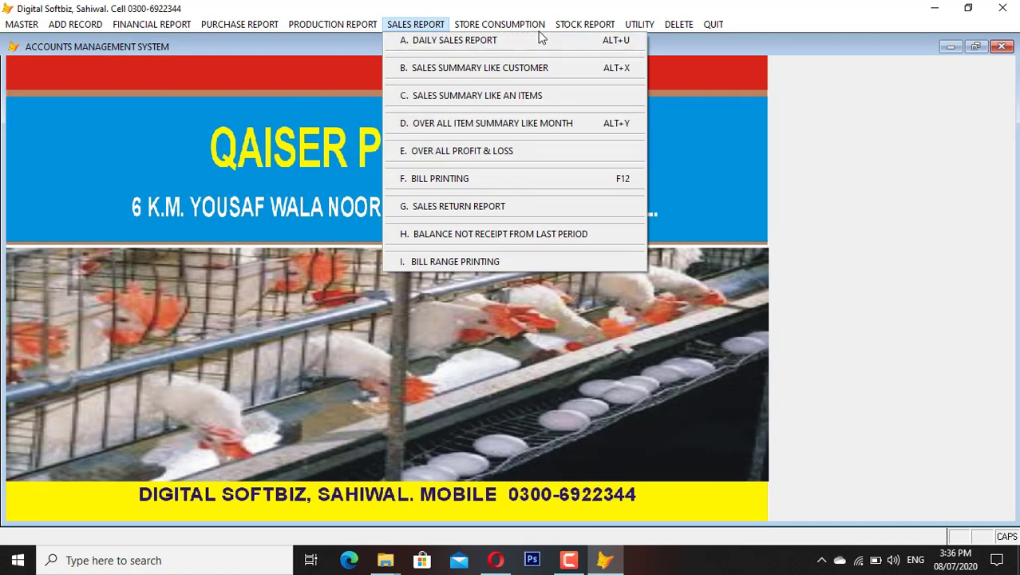
pyautogui.moveTo(519, 24)
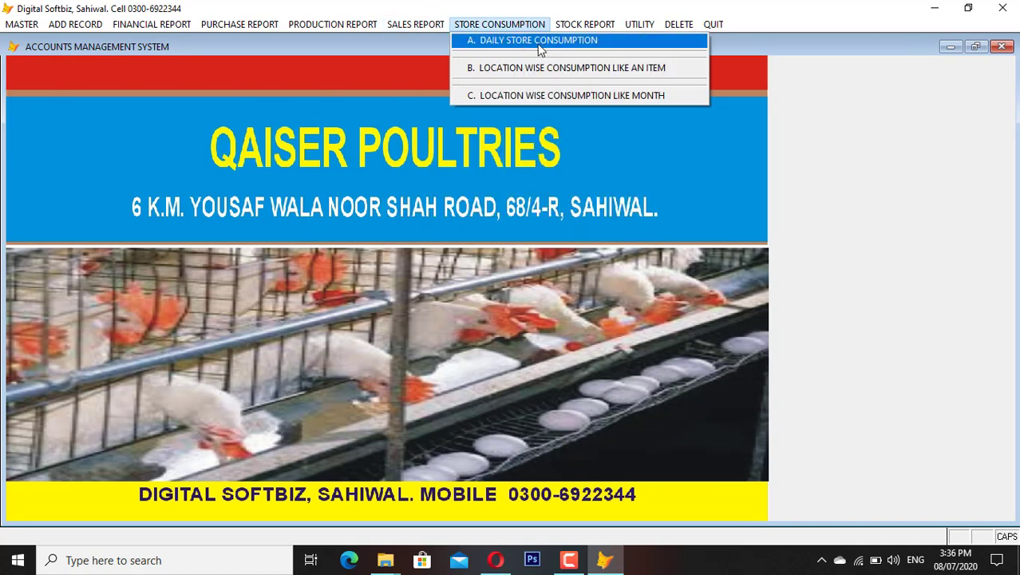
pyautogui.click(539, 41)
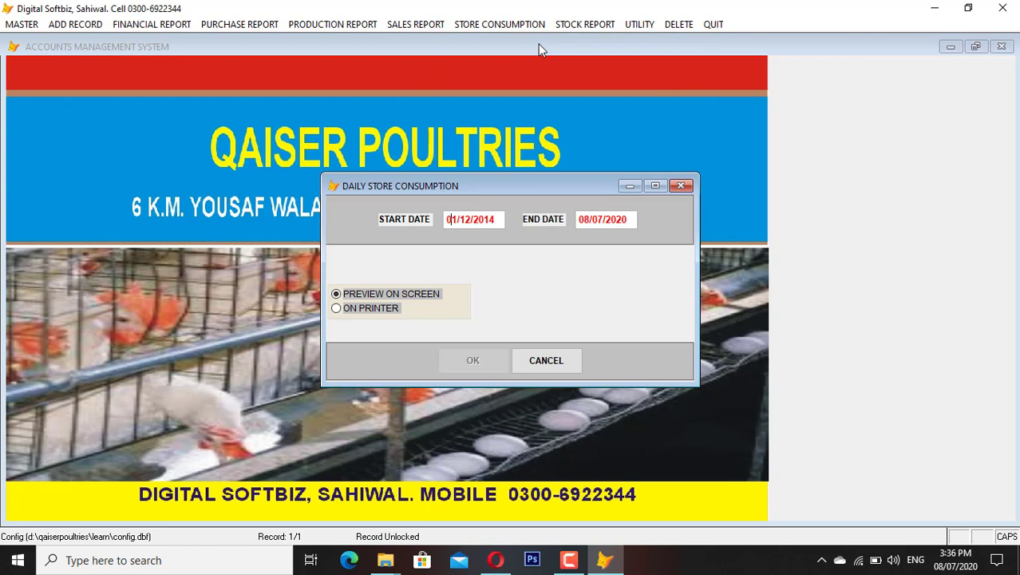
pyautogui.write('07')
pyautogui.press('Return')
pyautogui.press('Return')
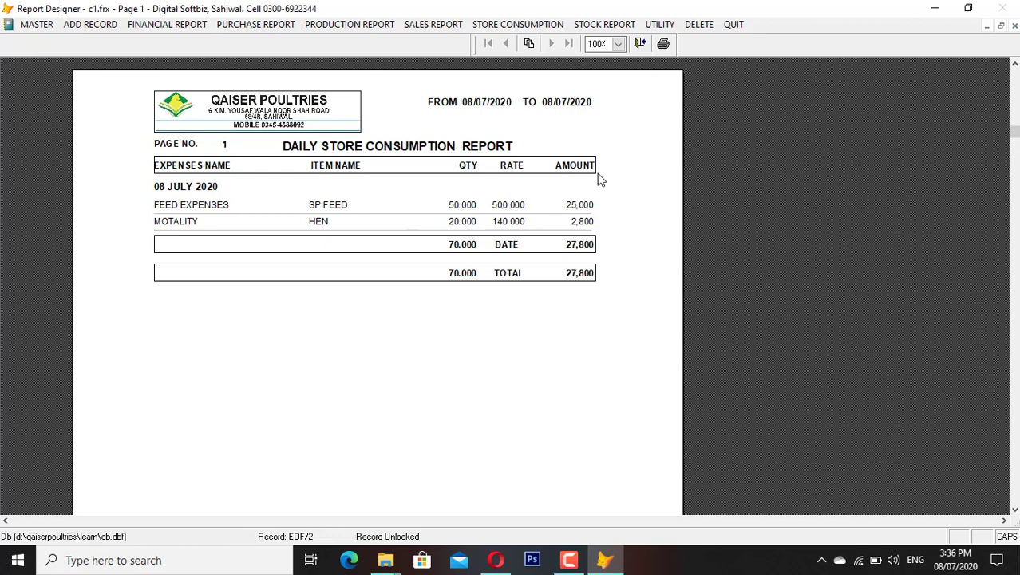
pyautogui.press('Escape')
pyautogui.press('Escape')
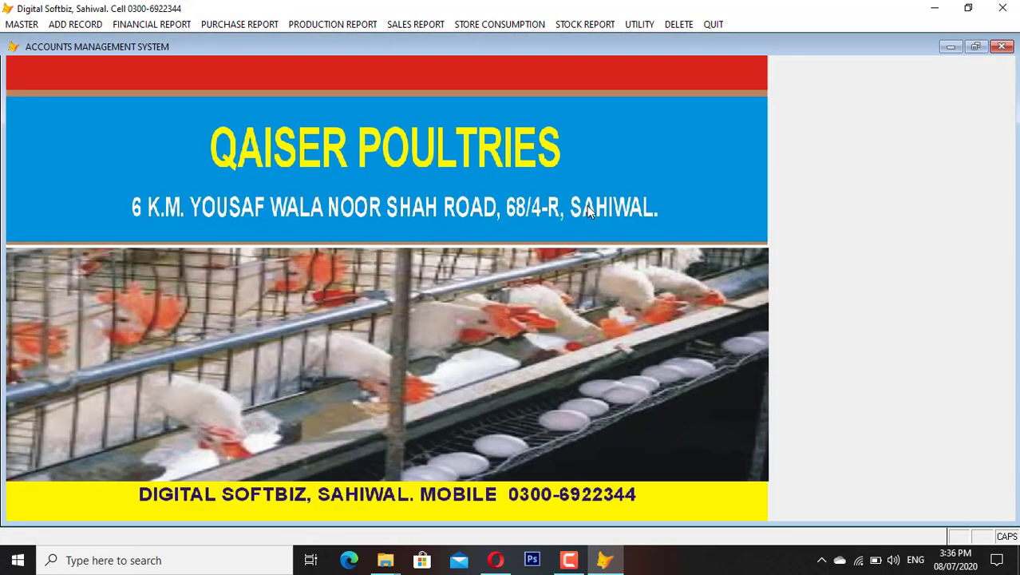
# - Preview the stock in hand report with the end date 08/07/2020, and close it
pyautogui.click(594, 24)
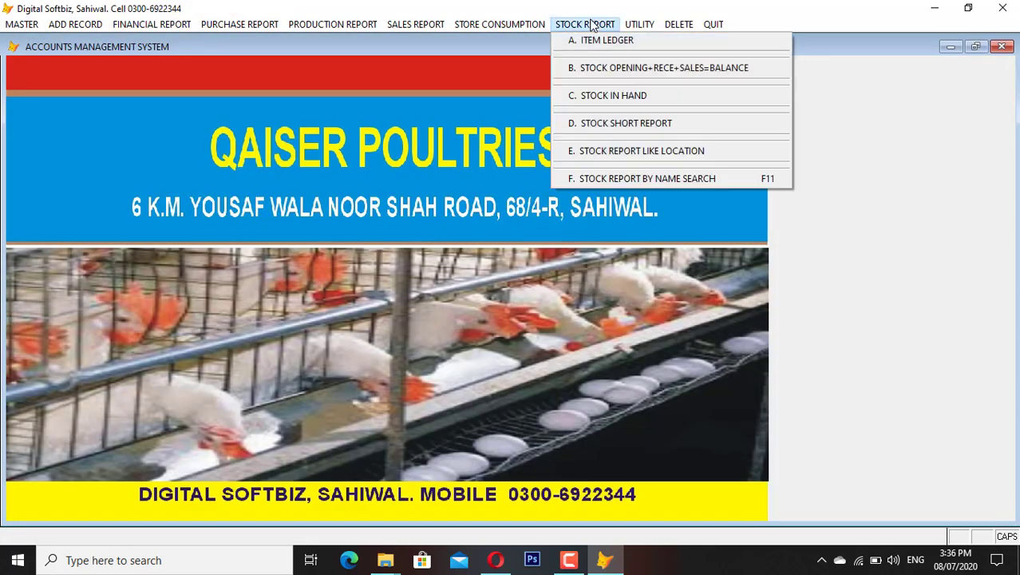
pyautogui.click(628, 99)
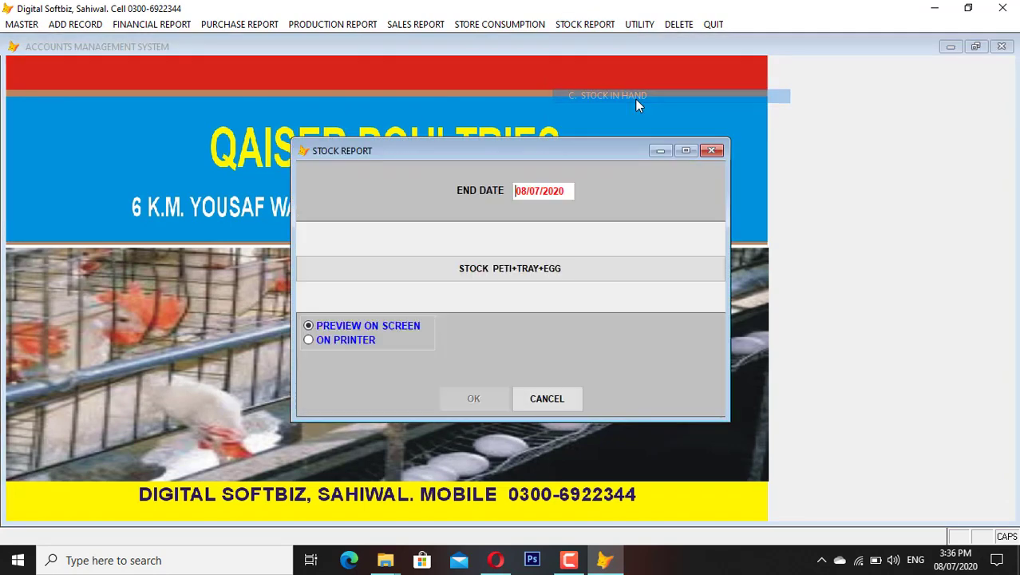
pyautogui.press('Return')
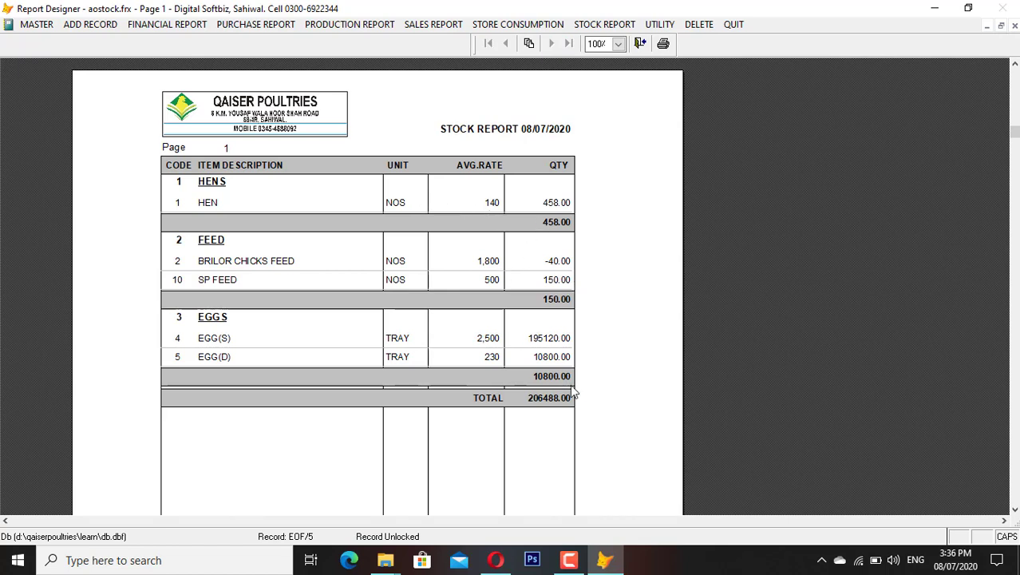
pyautogui.press('Escape')
pyautogui.click(571, 388)
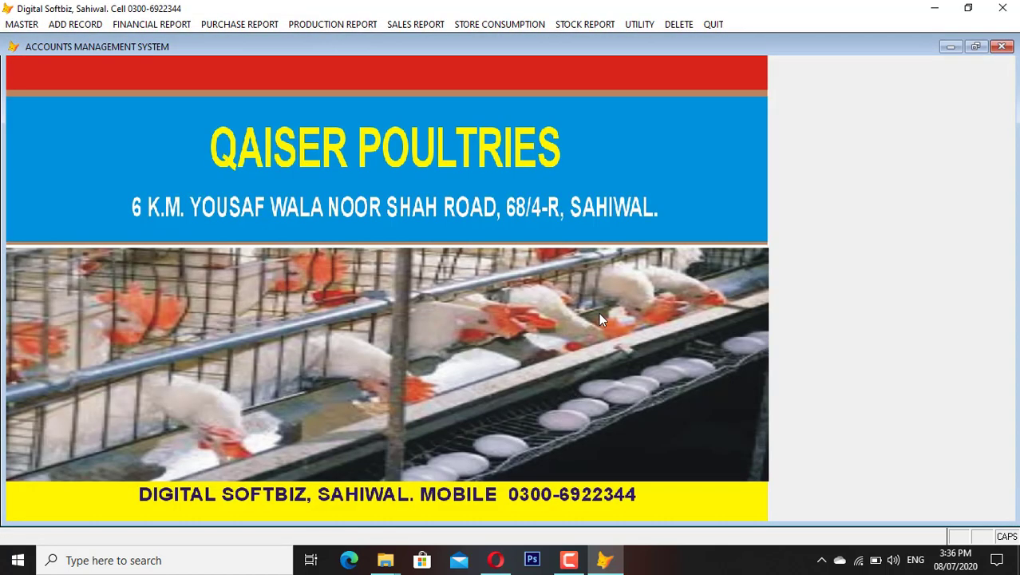
# - Back up the accounting data to D:\MYBACKUP
pyautogui.click(645, 25)
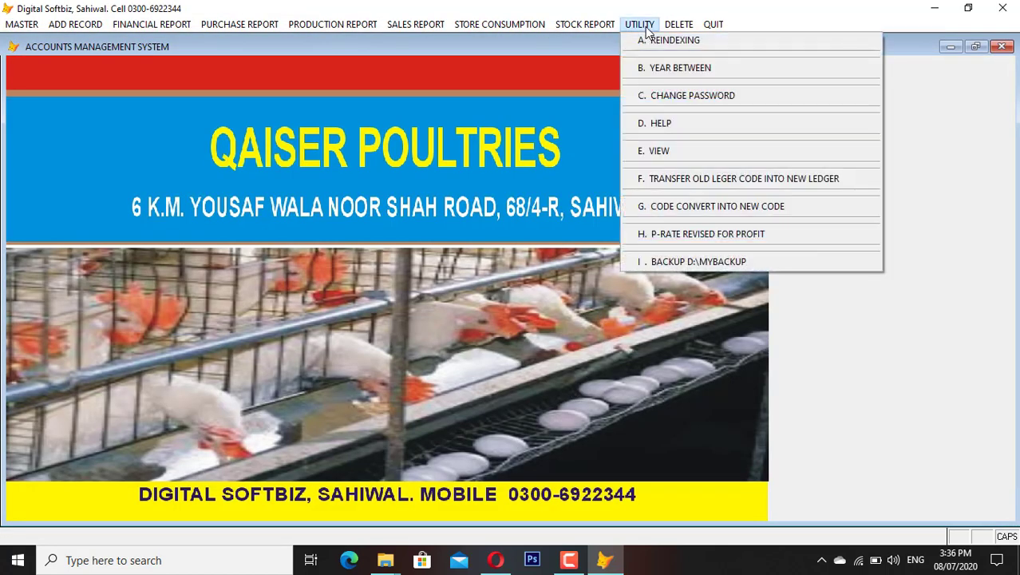
pyautogui.click(713, 262)
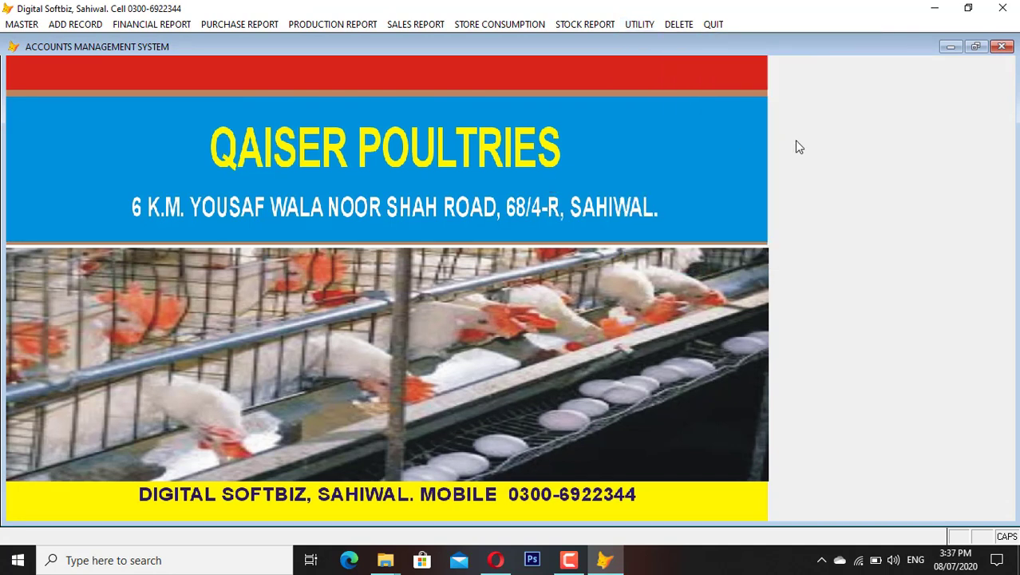